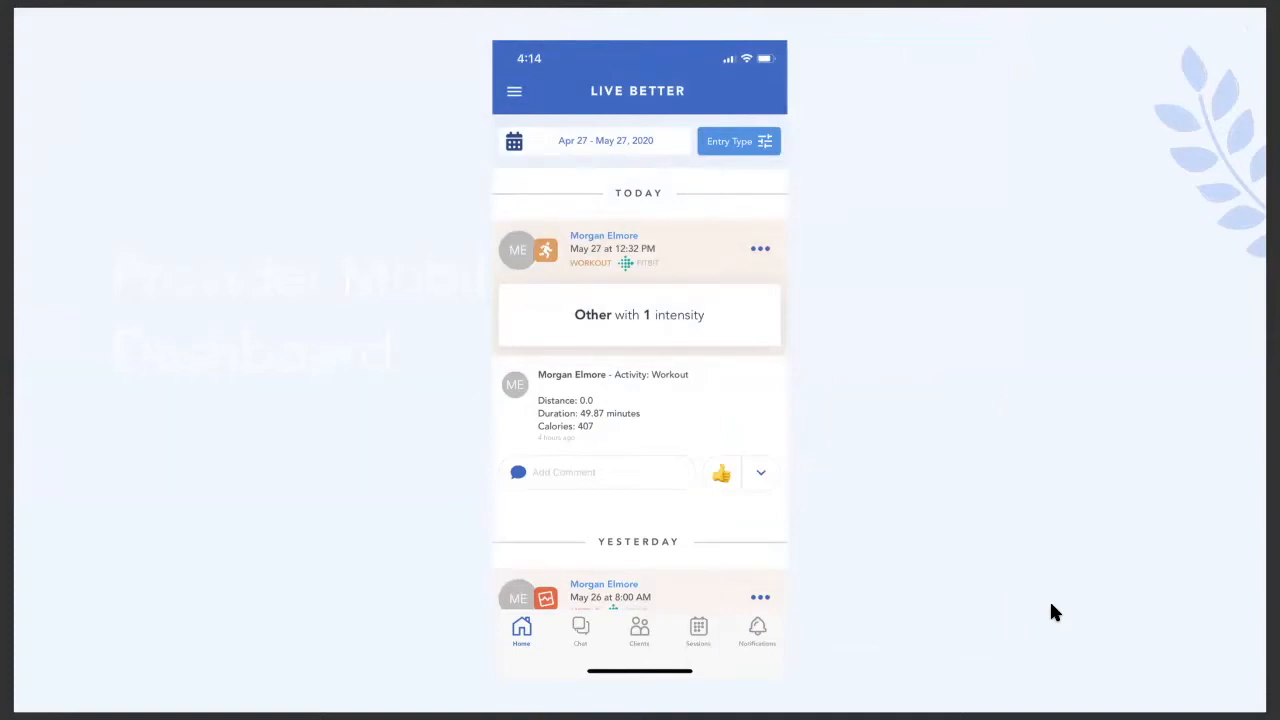
# - Advance the presentation past the Client Mobile Dashboard slides
pyautogui.press('Right')
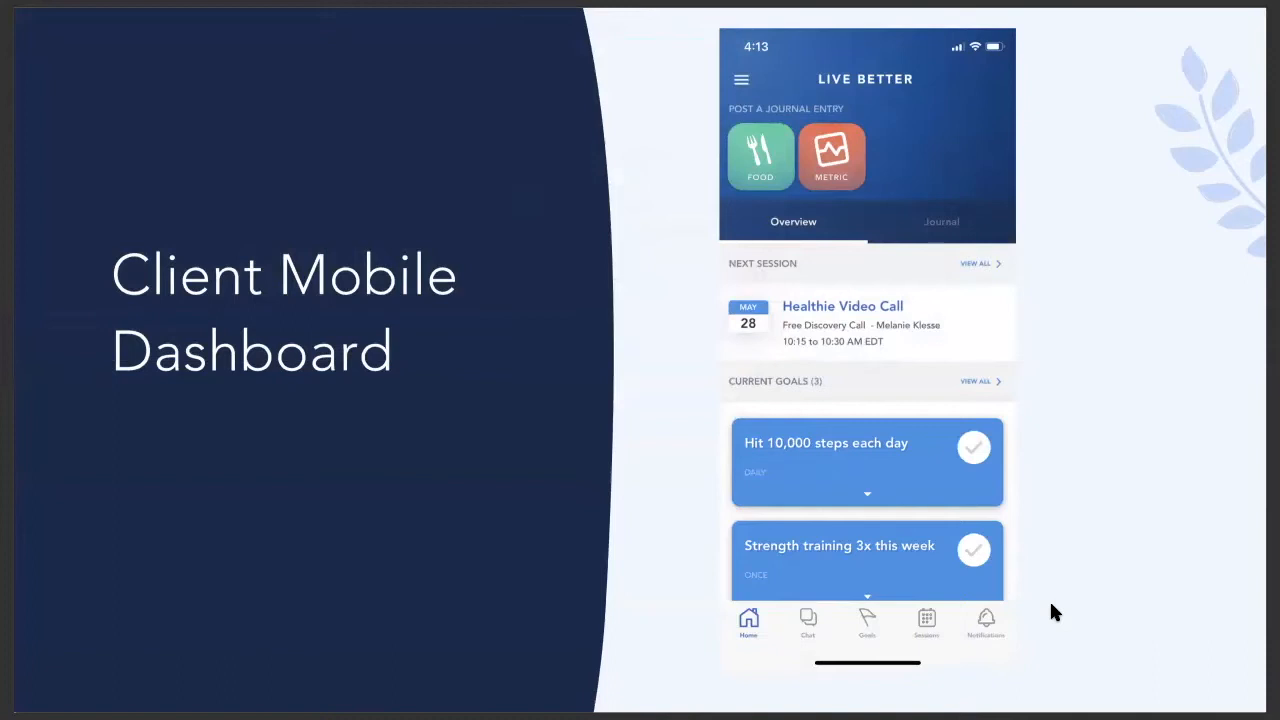
pyautogui.press('Right')
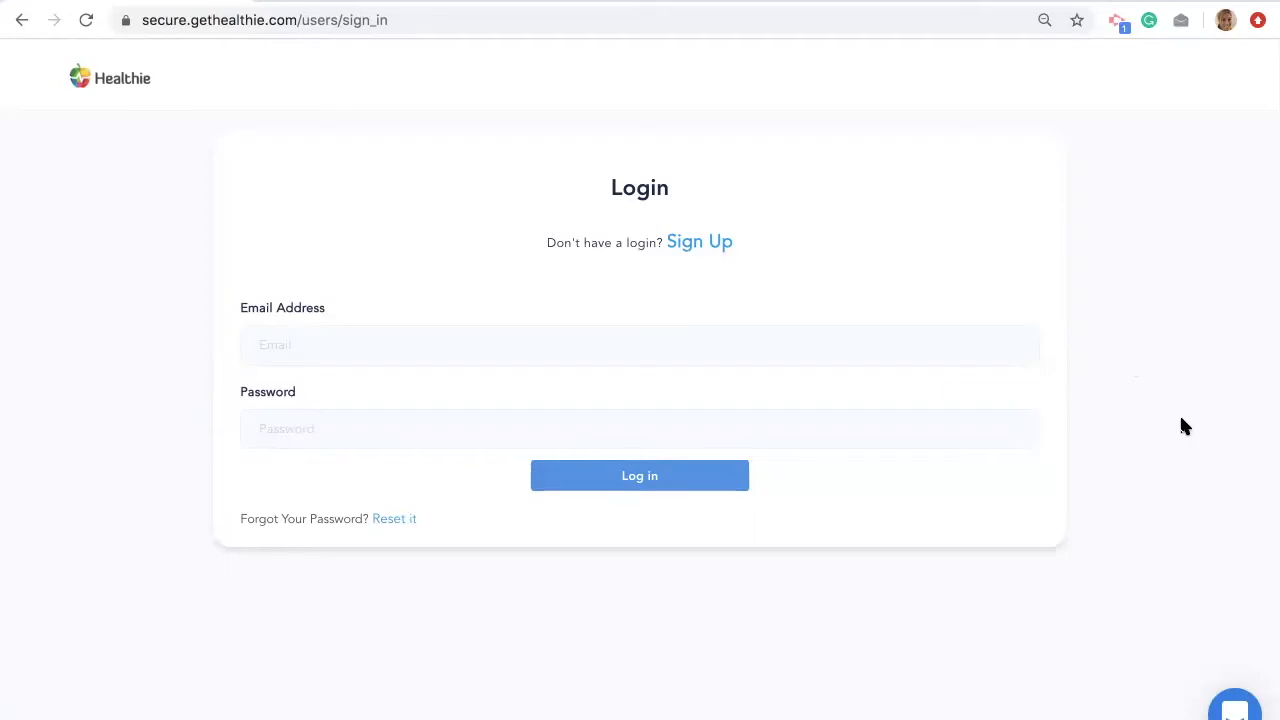
# - Log in to Healthie with the saved provider e-mail and the account password
pyautogui.click(810, 347)
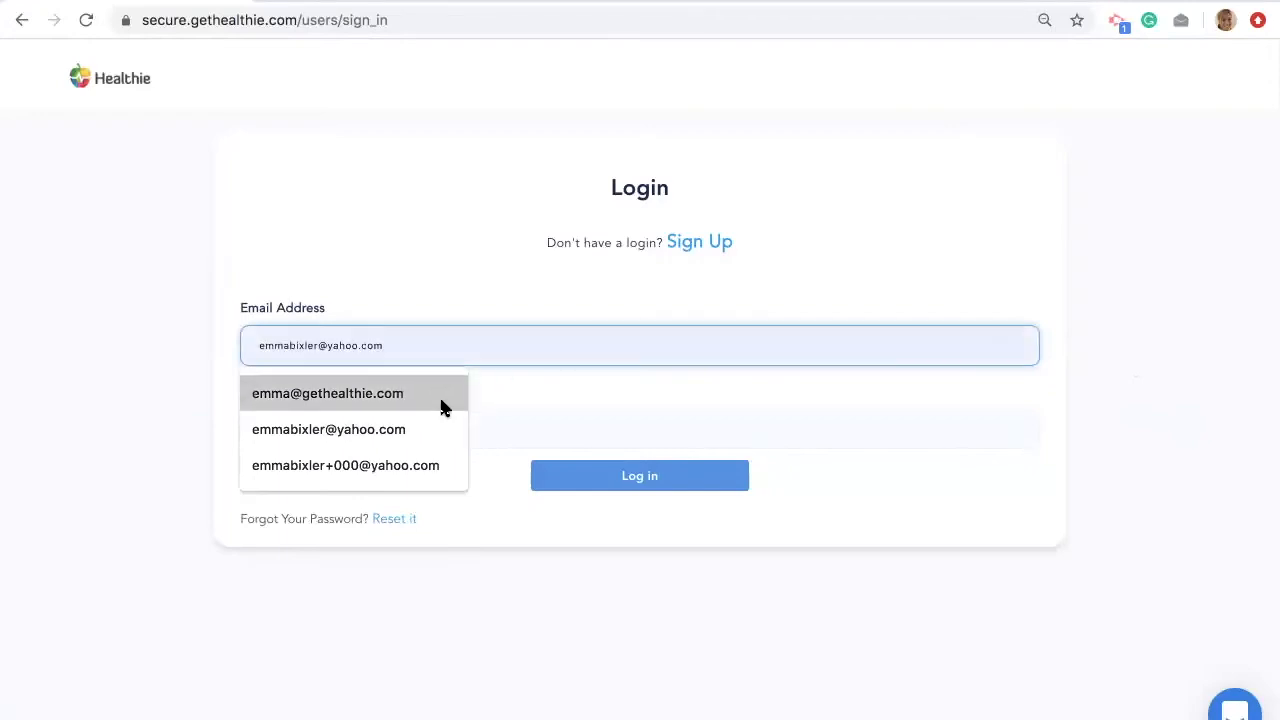
pyautogui.click(440, 402)
pyautogui.click(434, 421)
pyautogui.write('•••••••')
pyautogui.press('Return')
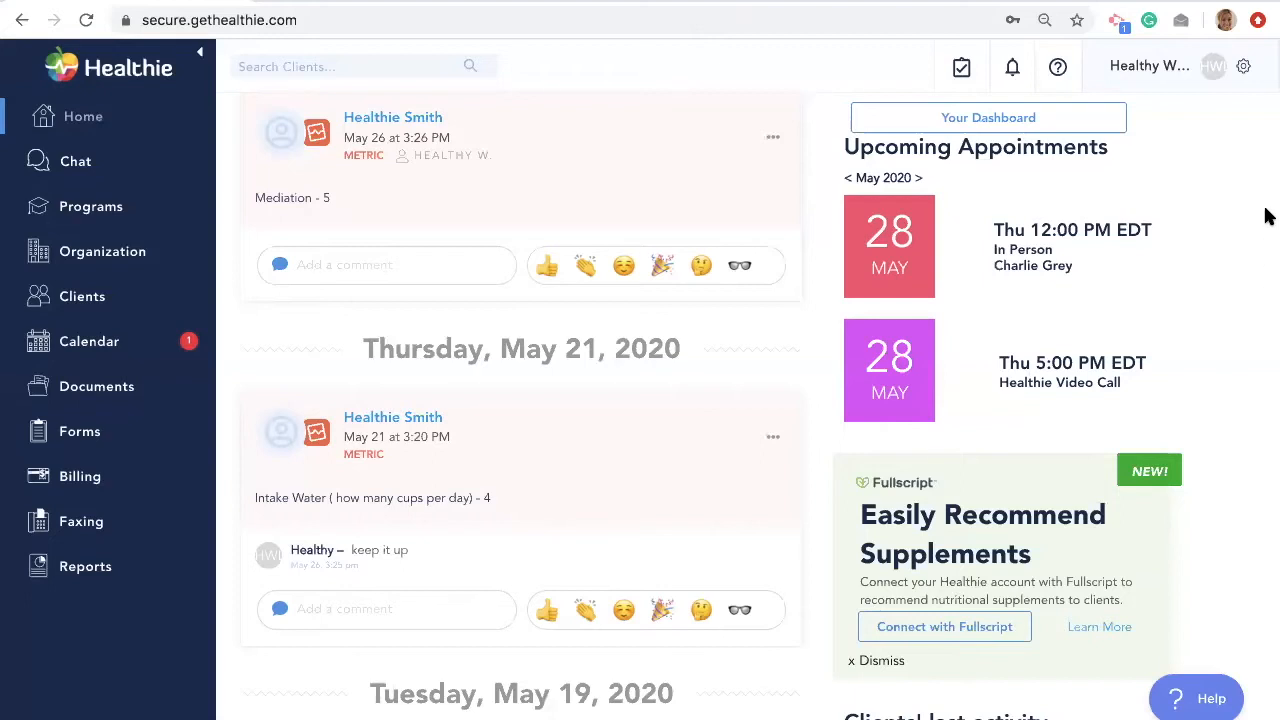
# - Open account settings from the profile menu and review the Brand settings
pyautogui.click(1213, 66)
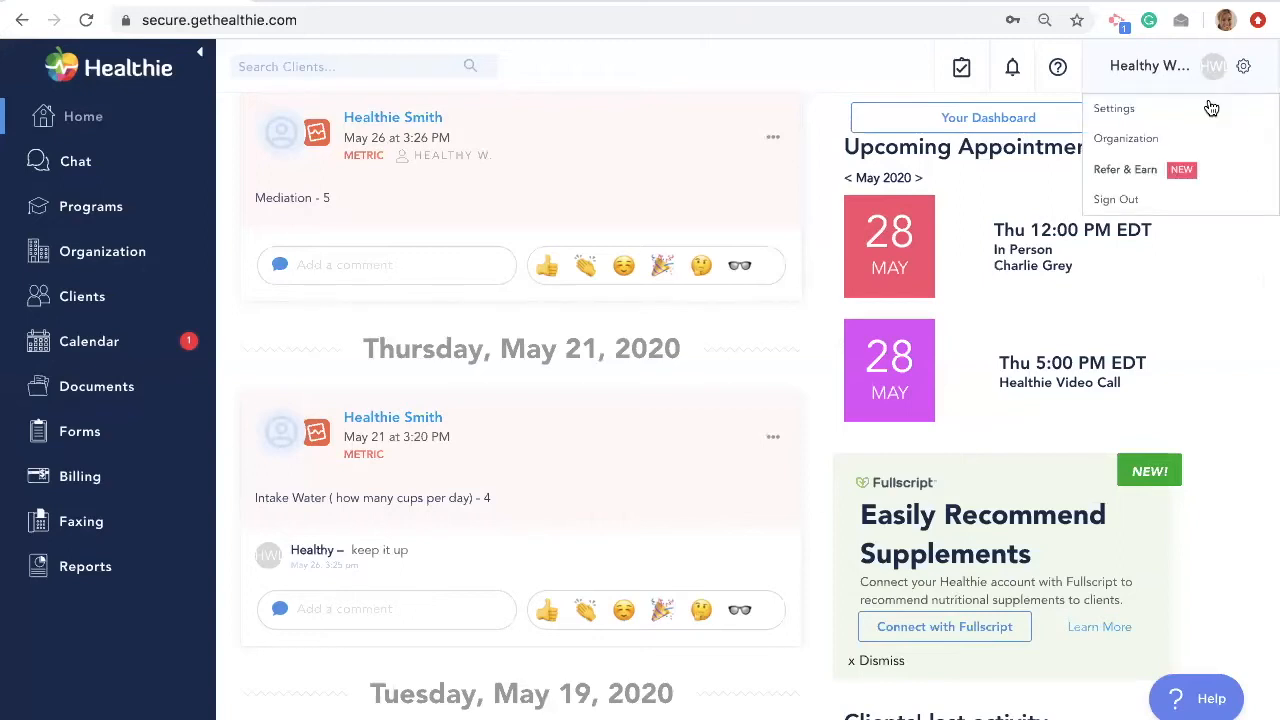
pyautogui.click(1205, 120)
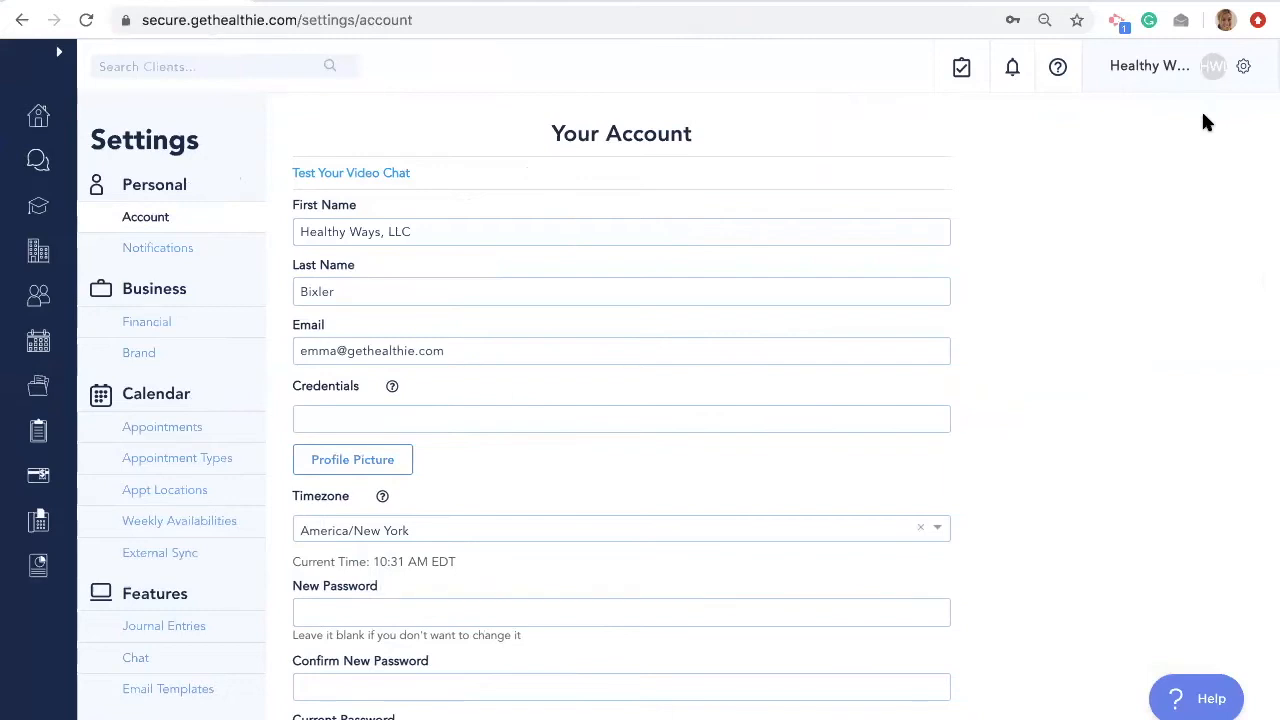
pyautogui.click(145, 358)
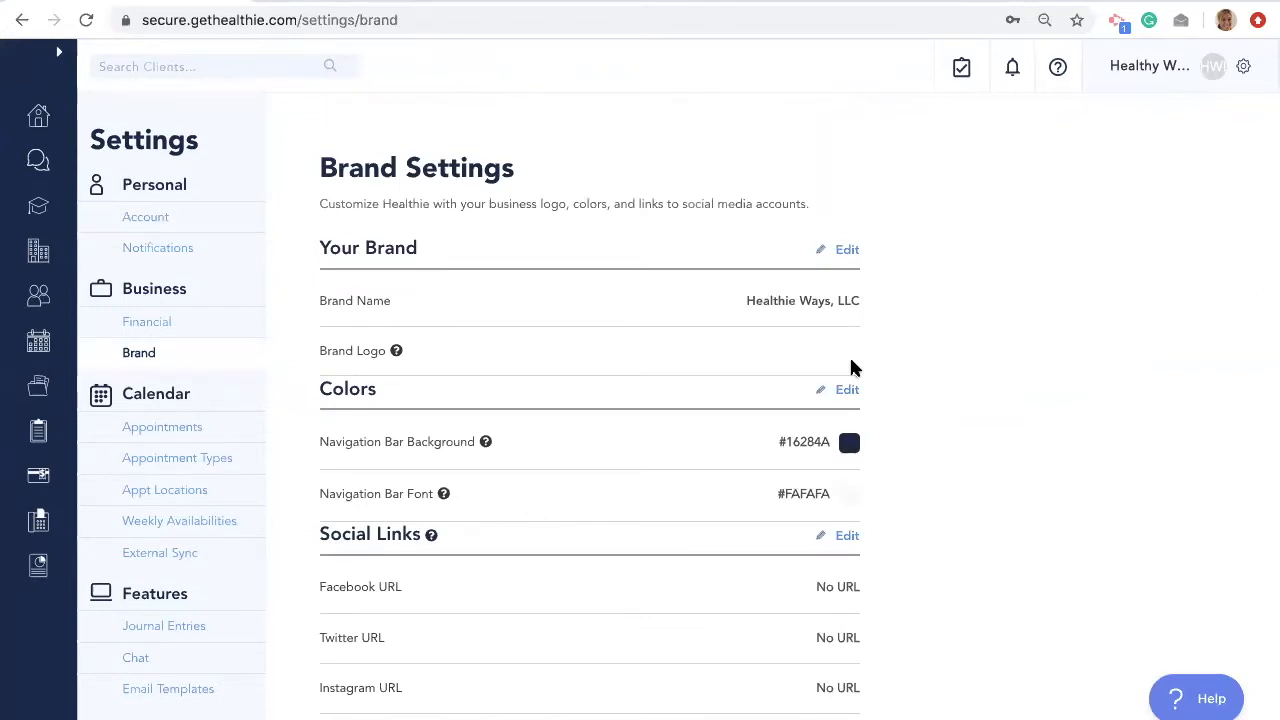
pyautogui.scroll(-2, 826, 337)
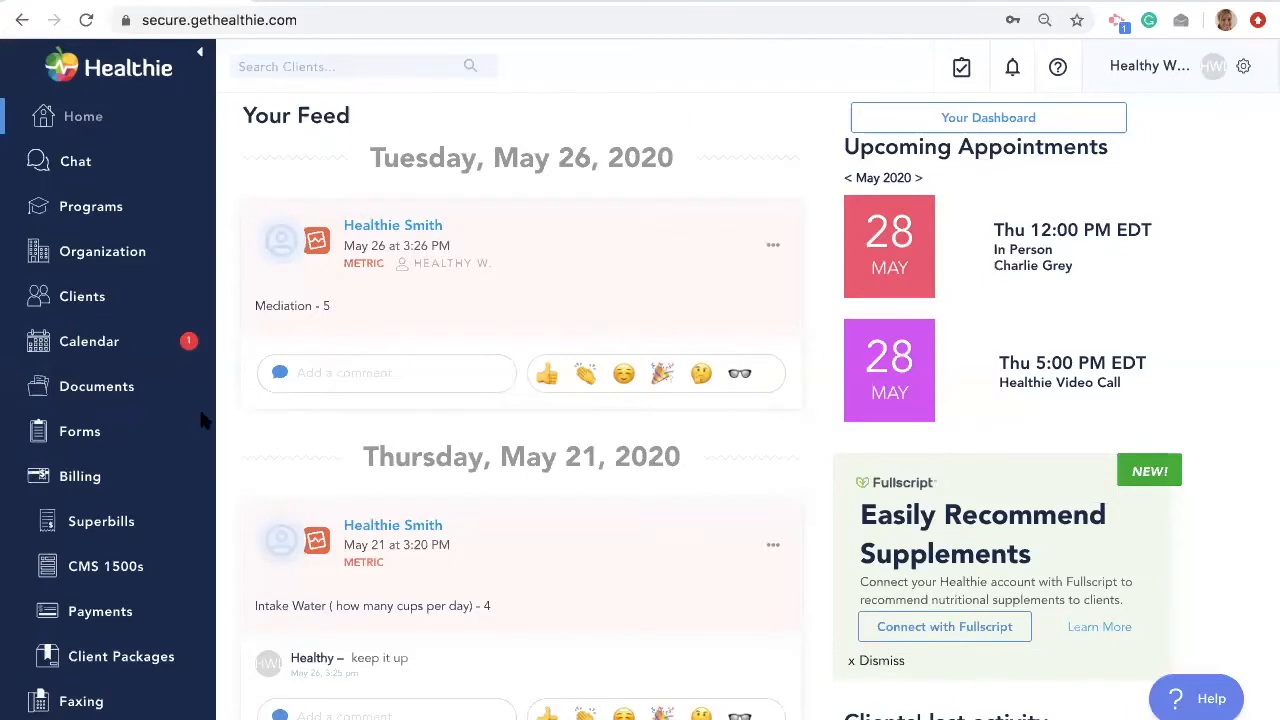
# - From Client Packages, start adding a bank account in the United States and reach verification details
pyautogui.click(116, 658)
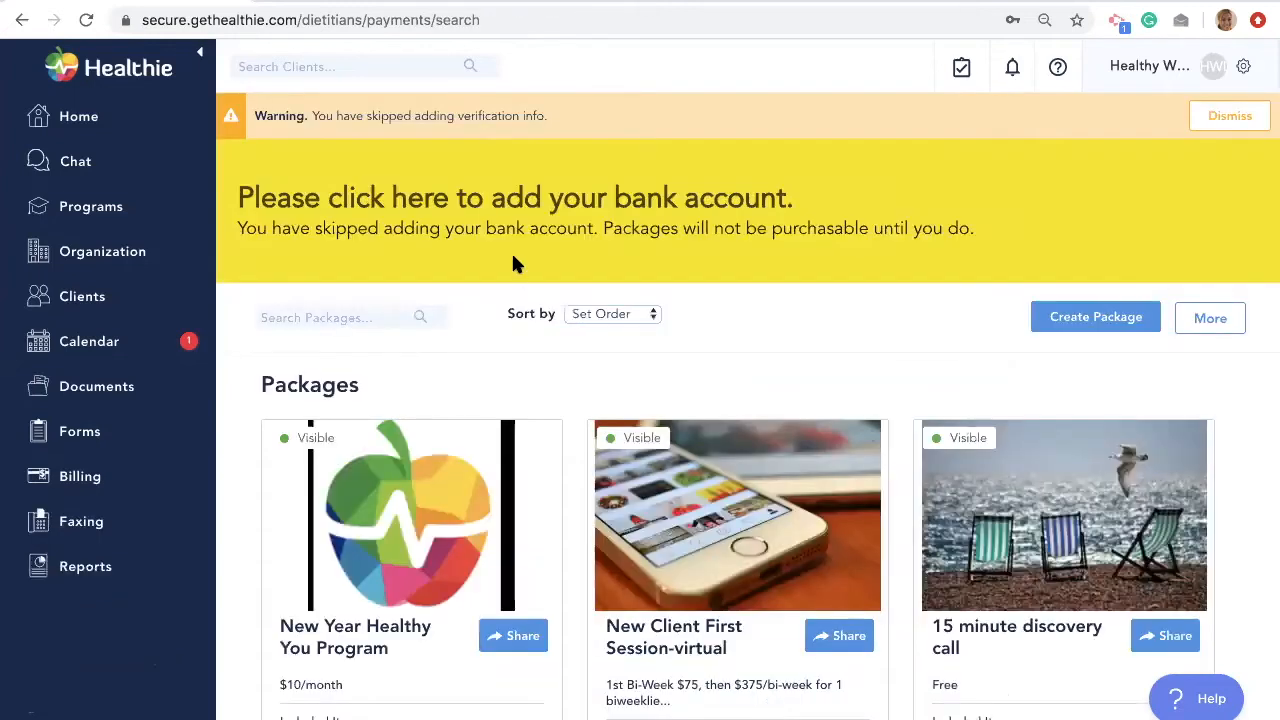
pyautogui.click(436, 201)
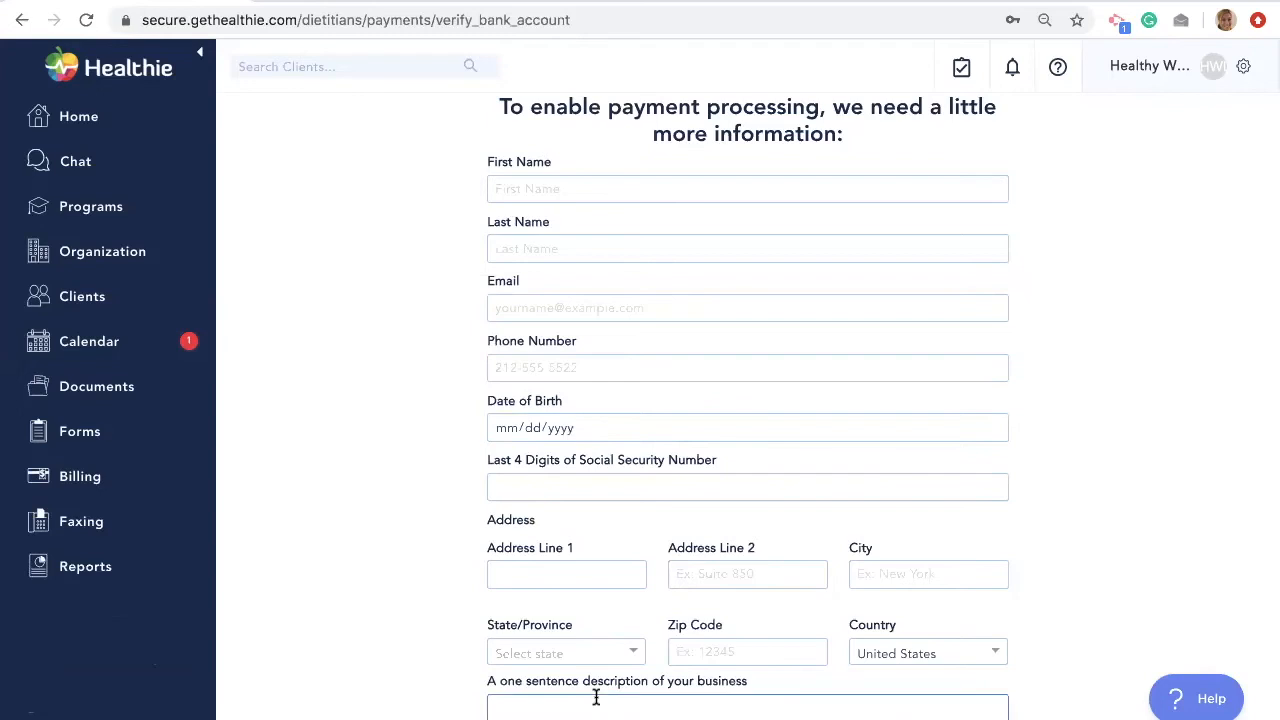
pyautogui.scroll(-1, 596, 697)
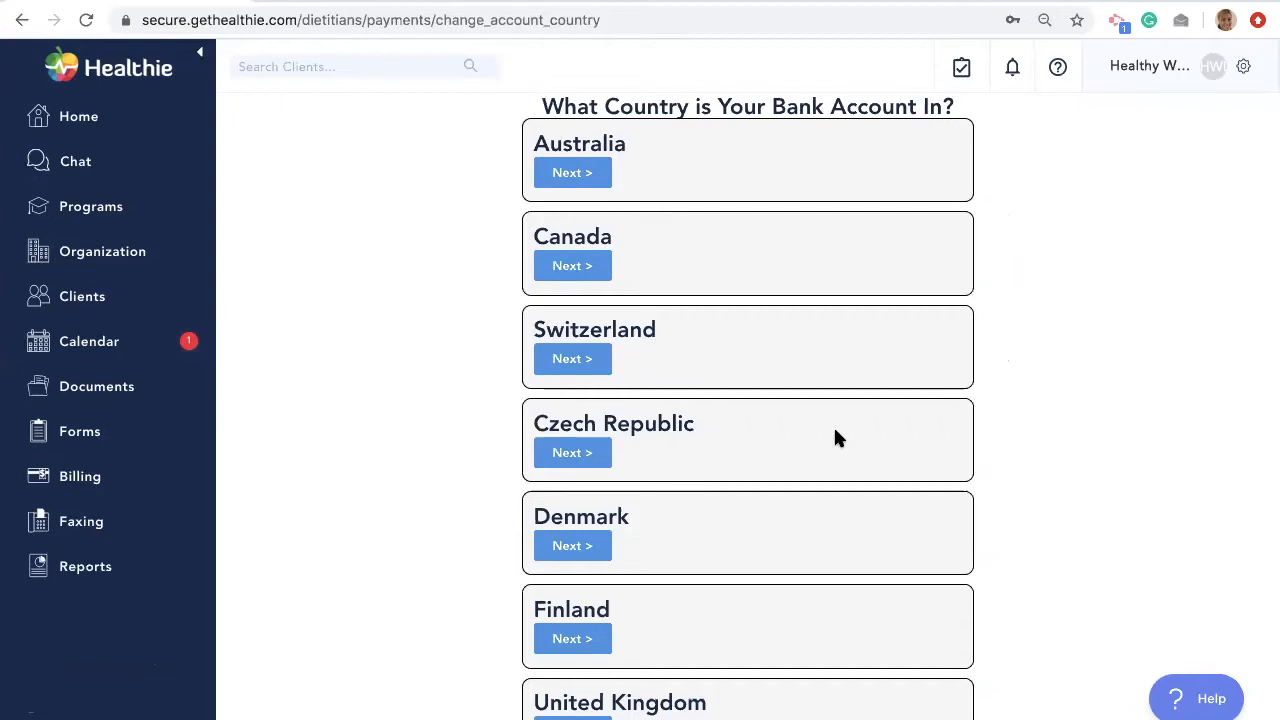
pyautogui.scroll(-6, 838, 438)
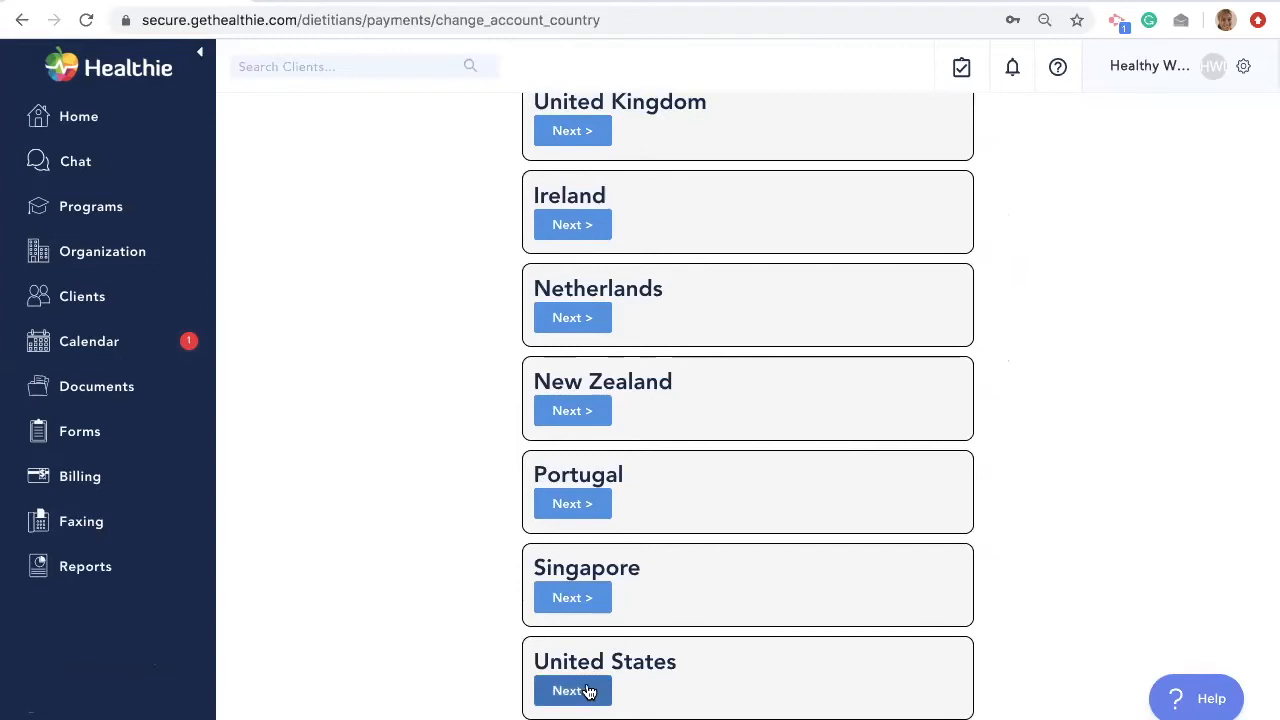
pyautogui.click(588, 692)
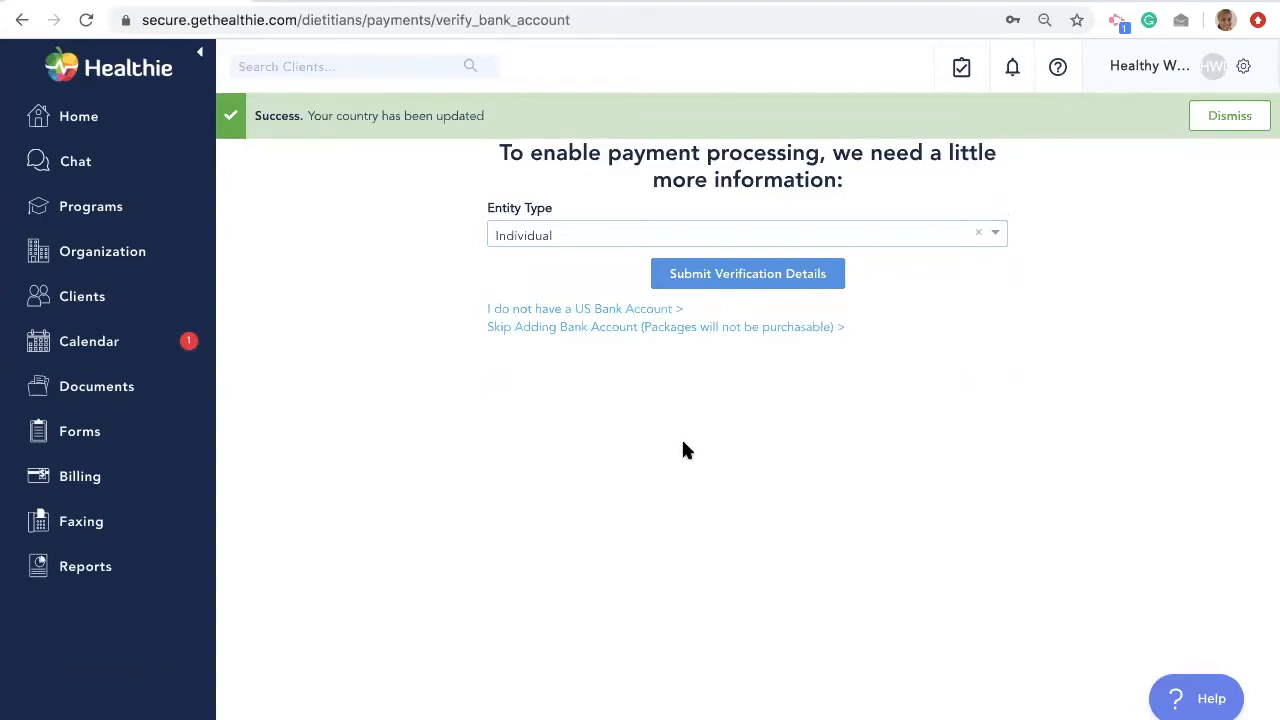
pyautogui.click(725, 273)
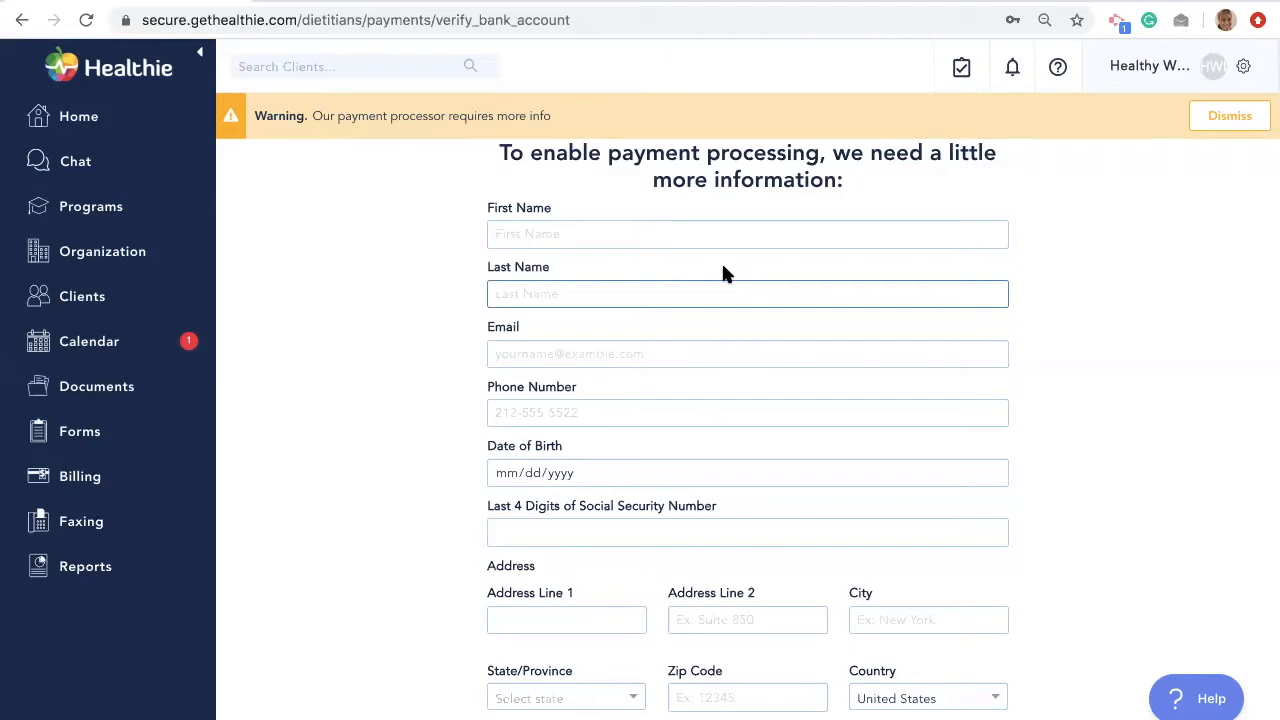
# - Skip adding the bank account and return to the Client Packages list
pyautogui.scroll(-2, 723, 268)
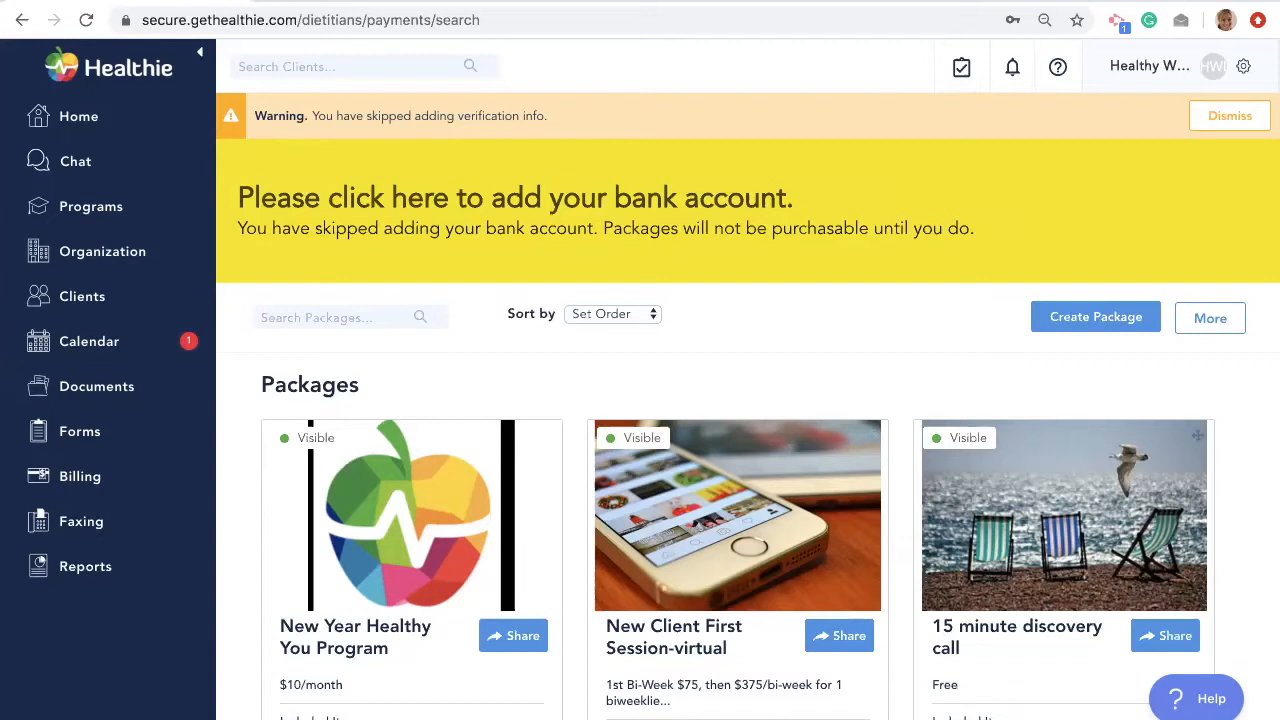
# - Start a new package with the flower cover image, titled '3 month wellness package'
pyautogui.click(1080, 318)
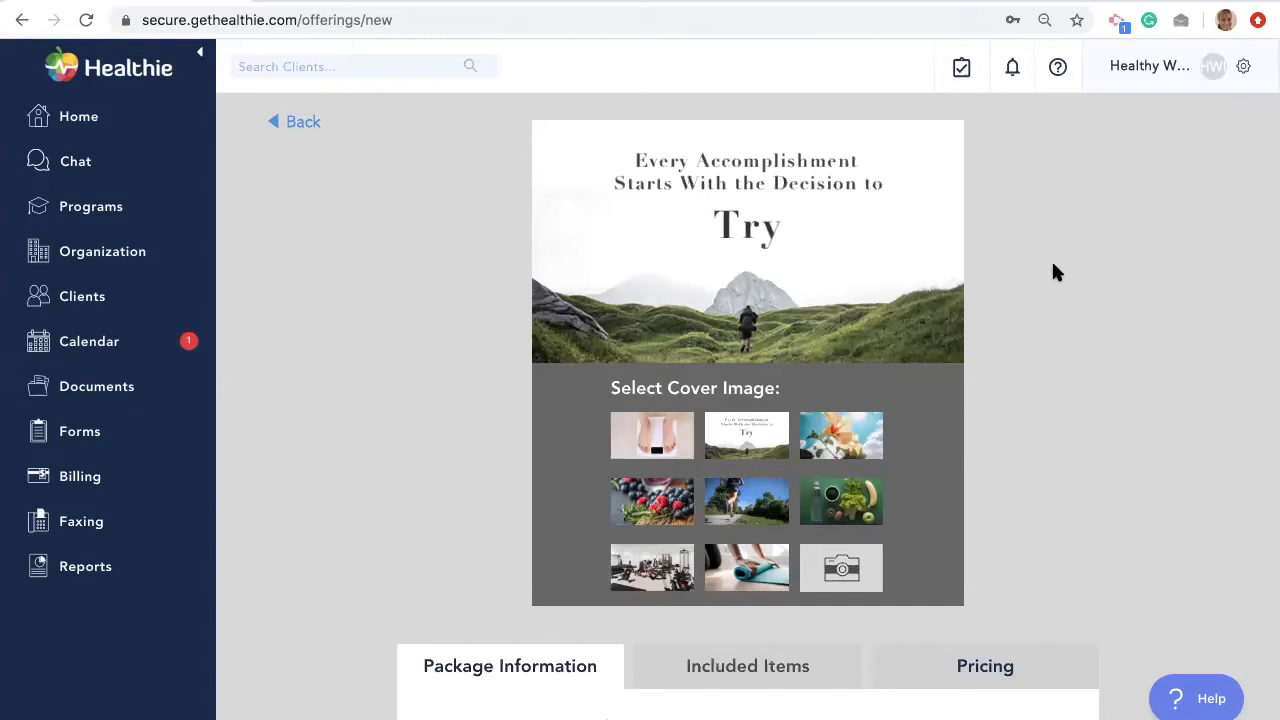
pyautogui.click(842, 440)
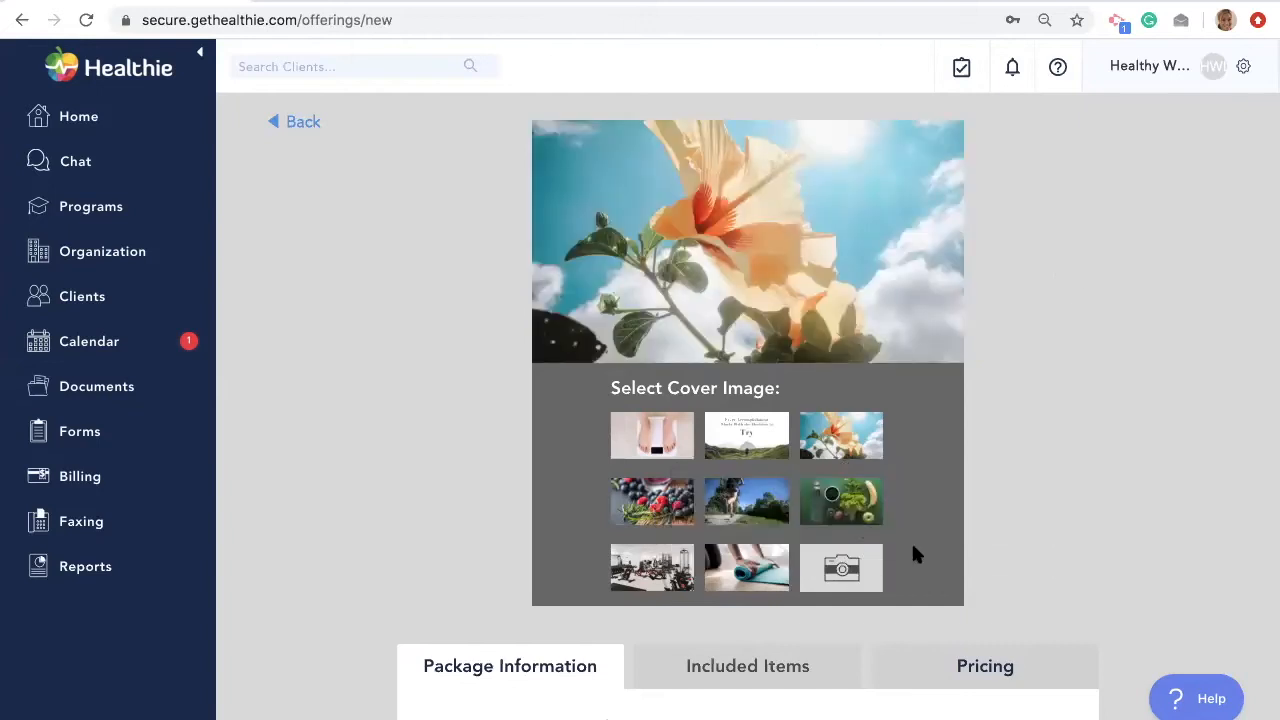
pyautogui.scroll(-5, 885, 650)
pyautogui.click(607, 572)
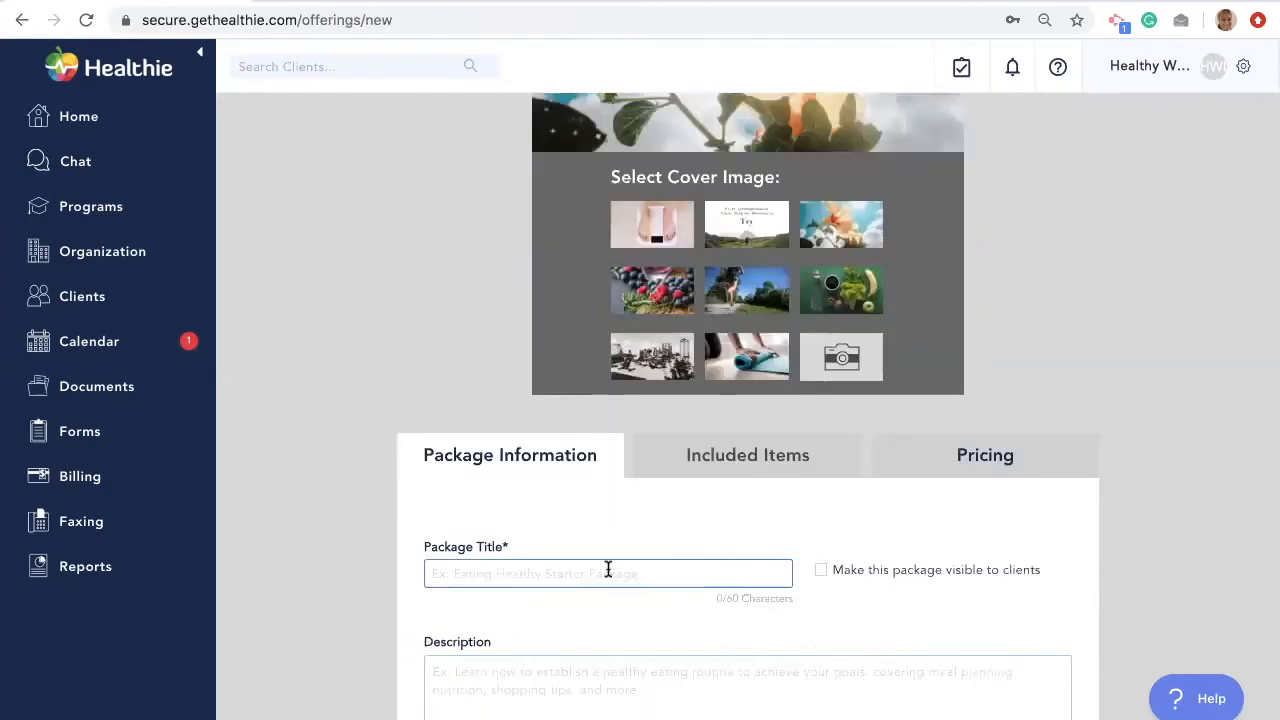
pyautogui.click(607, 572)
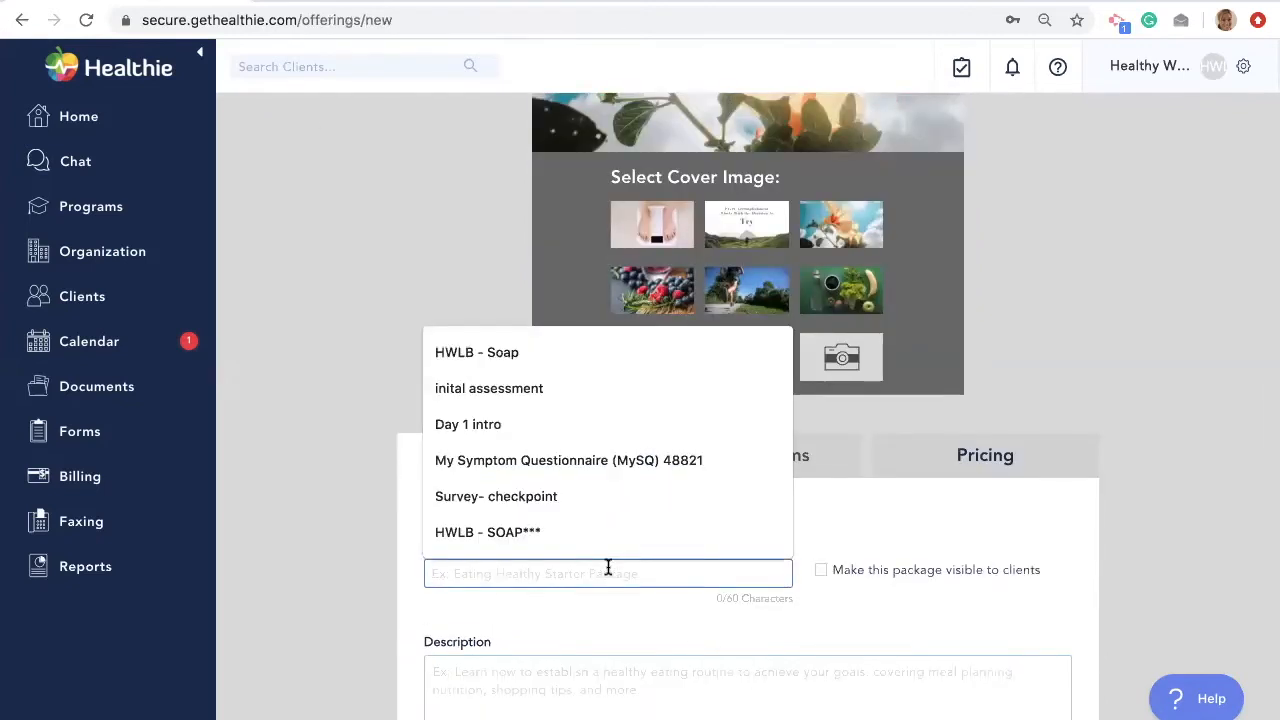
pyautogui.write('3 month wellness package')
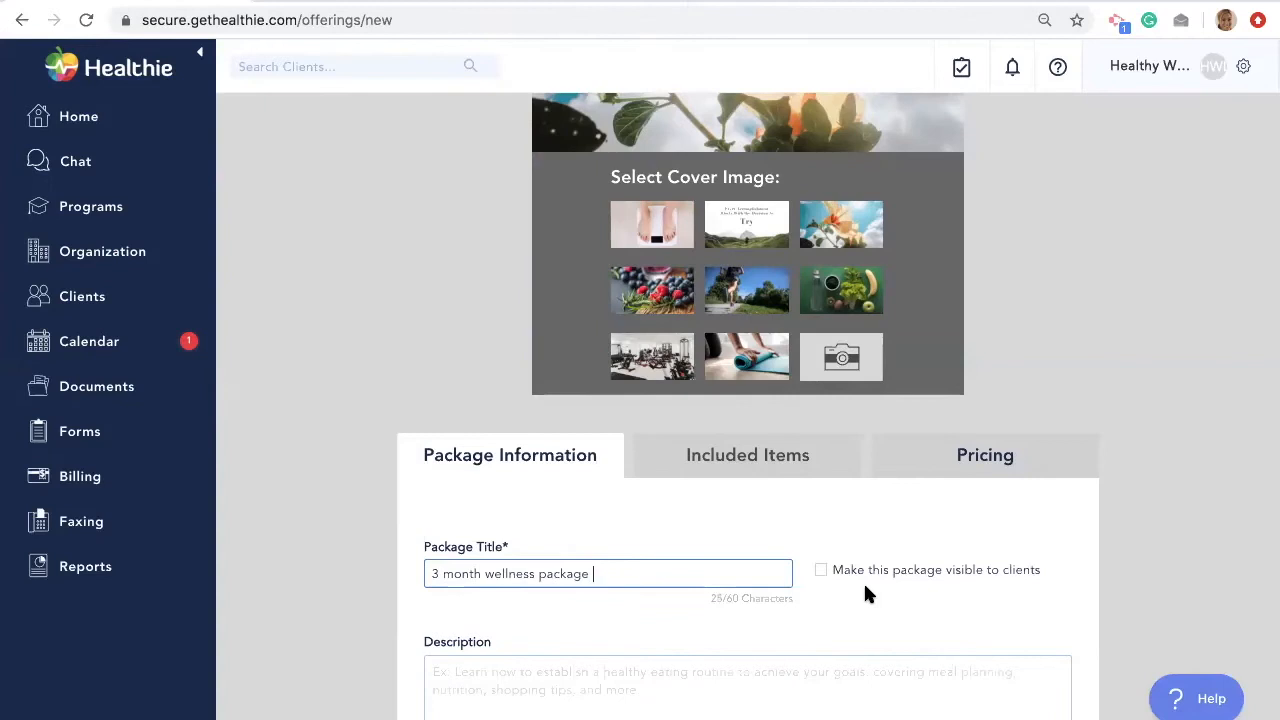
# - Review the remaining package details and continue to the included items
pyautogui.scroll(-3, 865, 594)
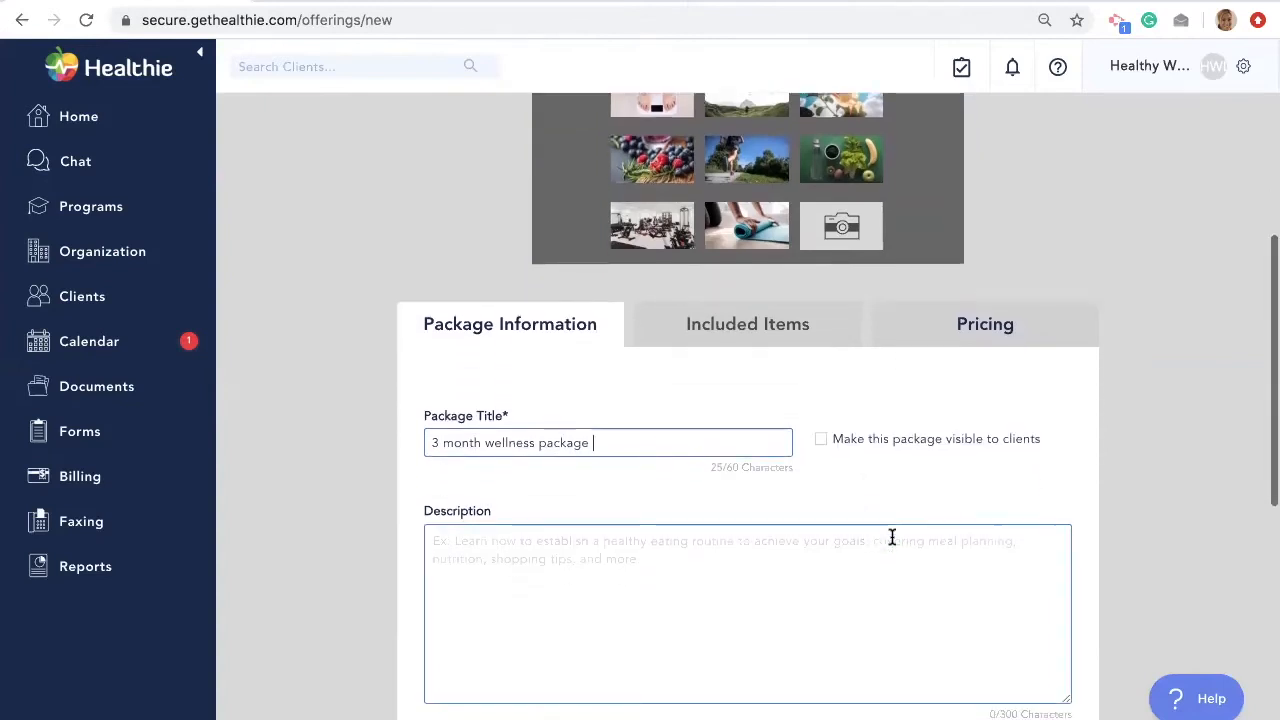
pyautogui.scroll(-1, 873, 563)
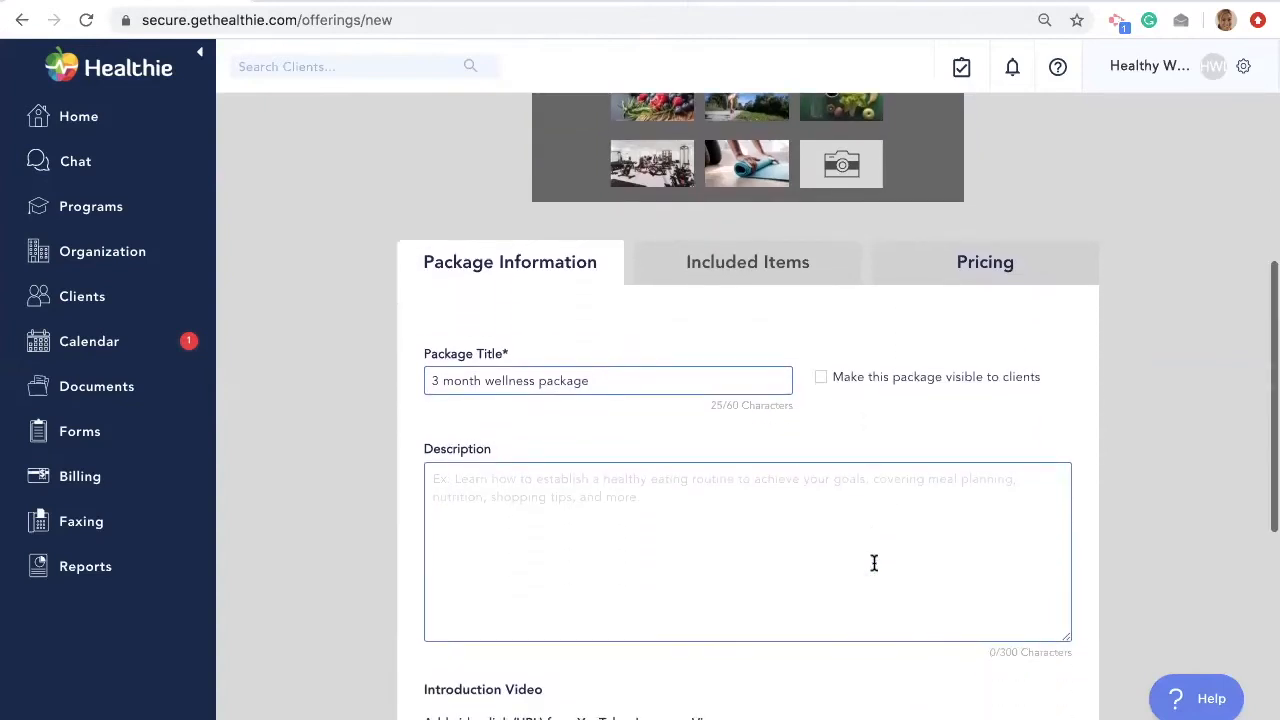
pyautogui.scroll(-1, 873, 563)
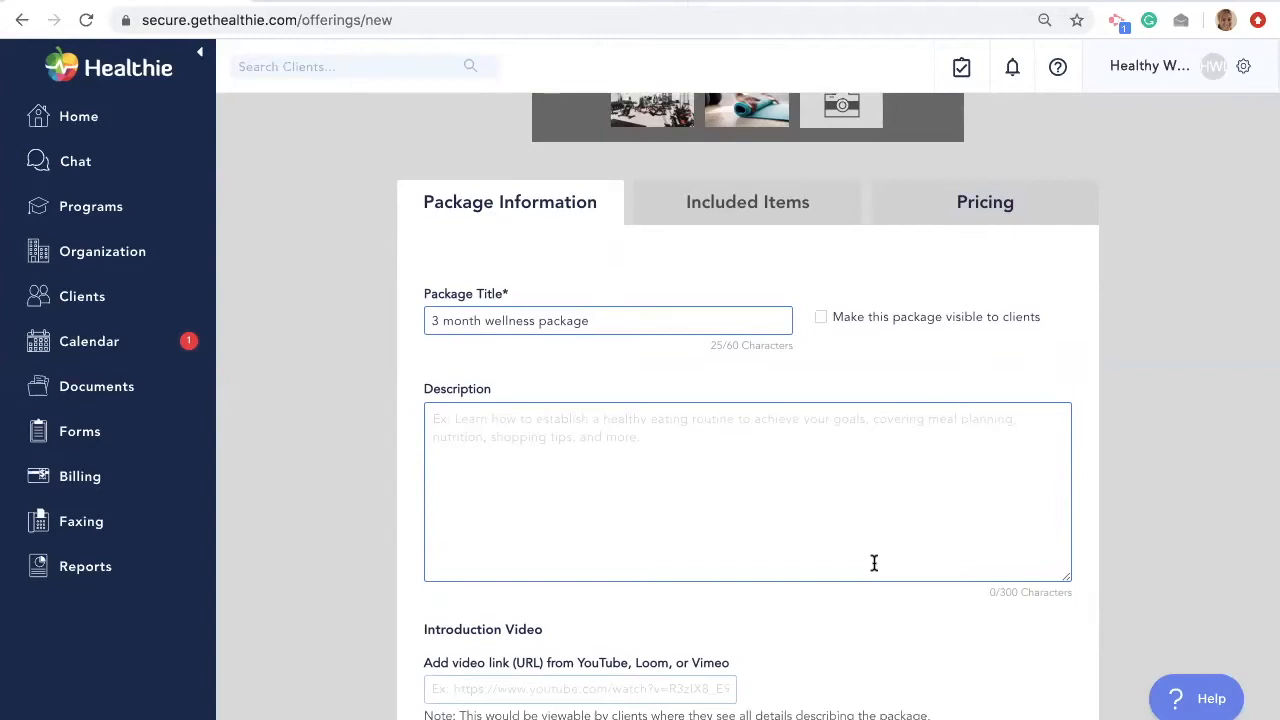
pyautogui.scroll(-3, 872, 560)
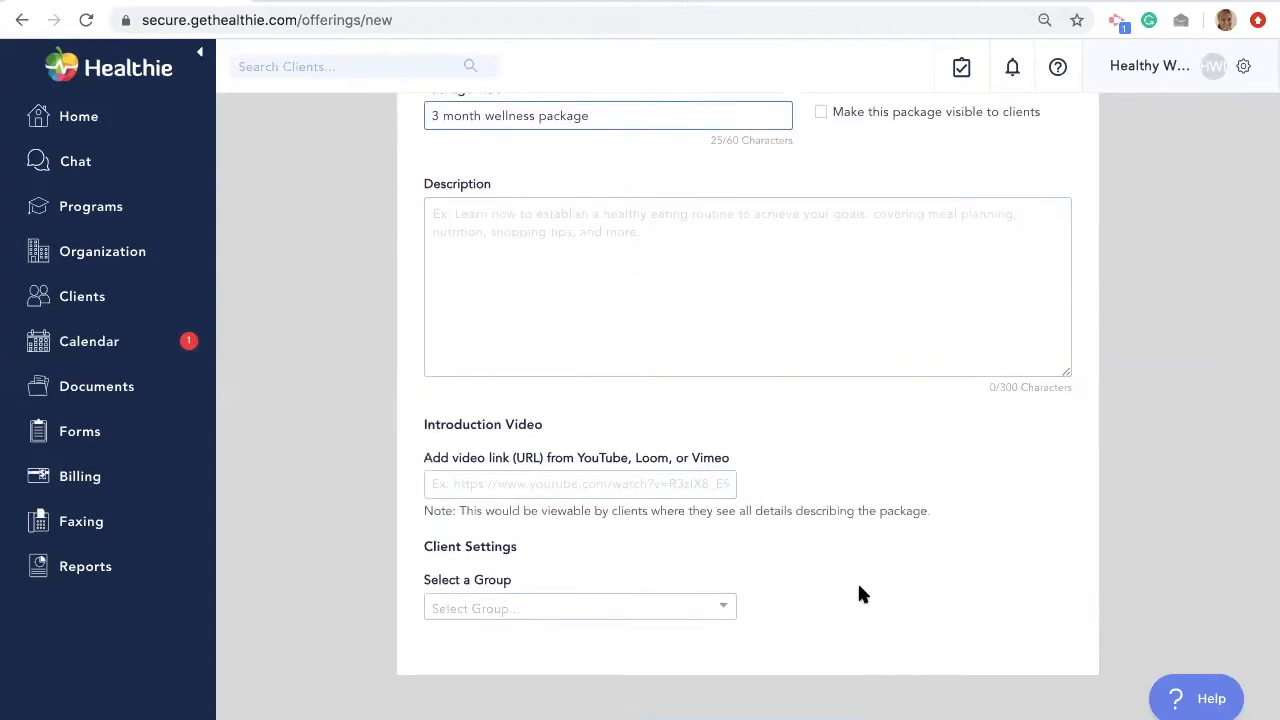
pyautogui.scroll(-1, 834, 589)
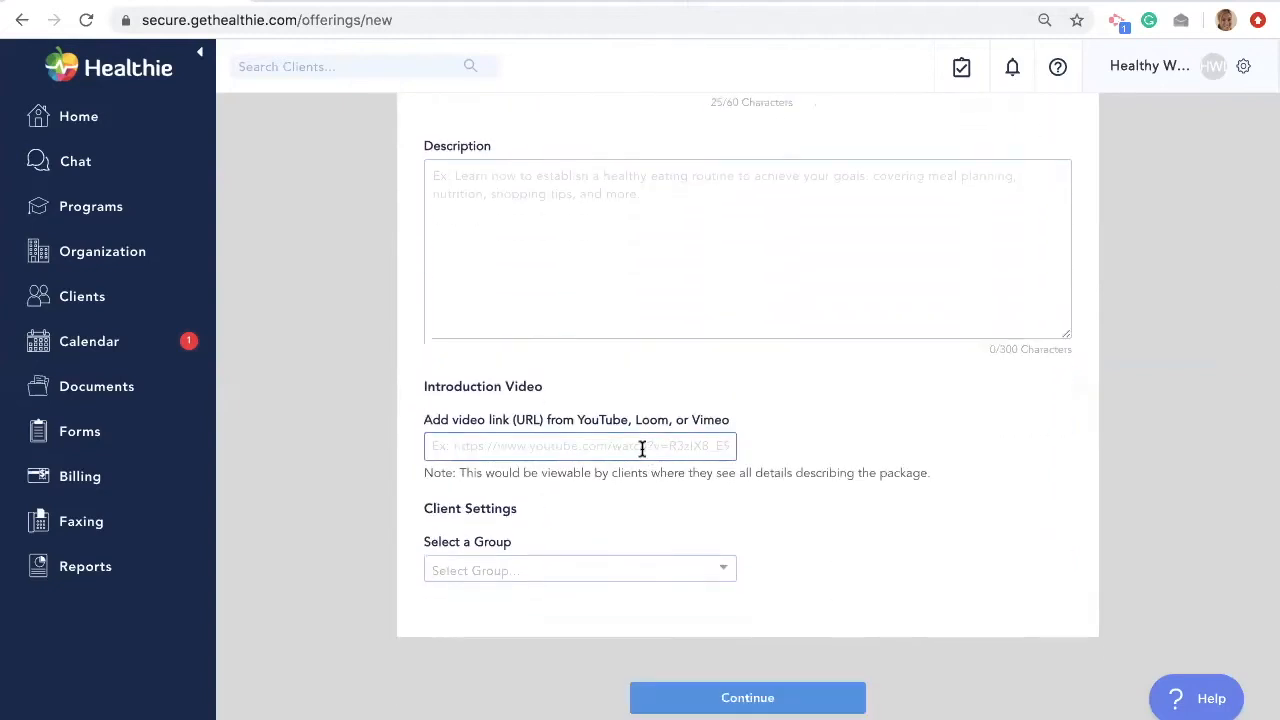
pyautogui.scroll(-1, 641, 450)
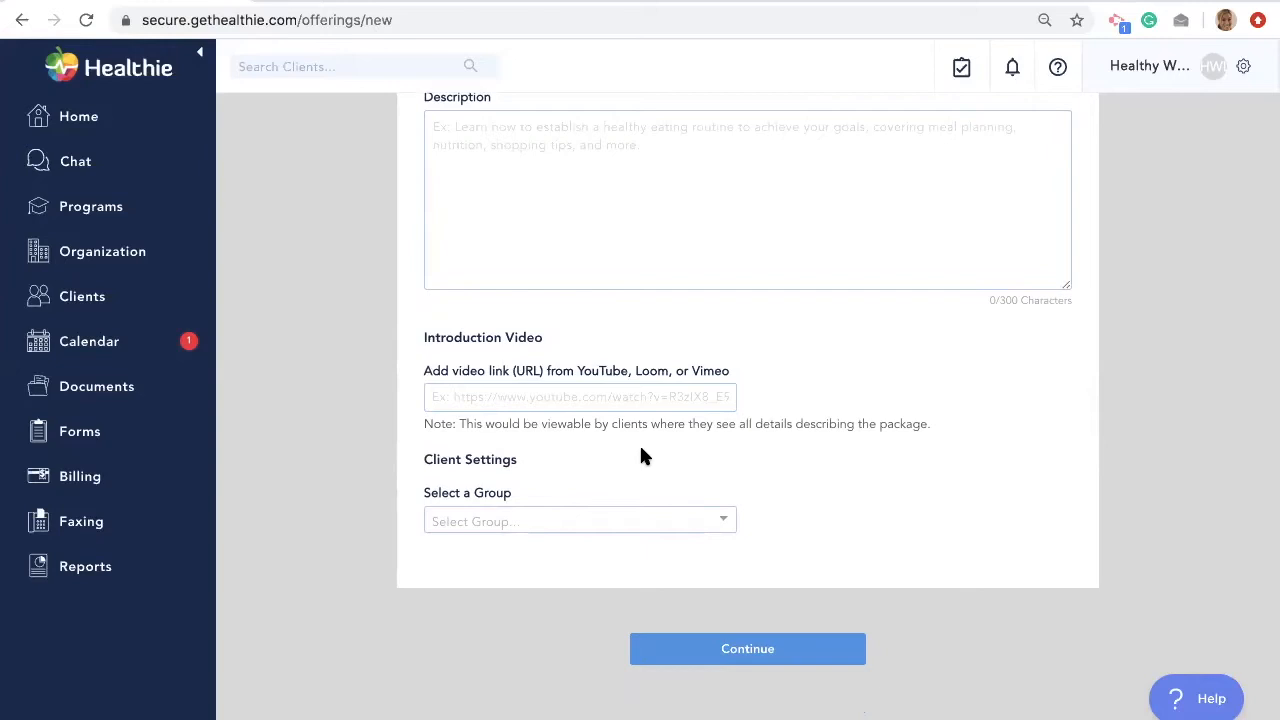
pyautogui.scroll(-1, 640, 450)
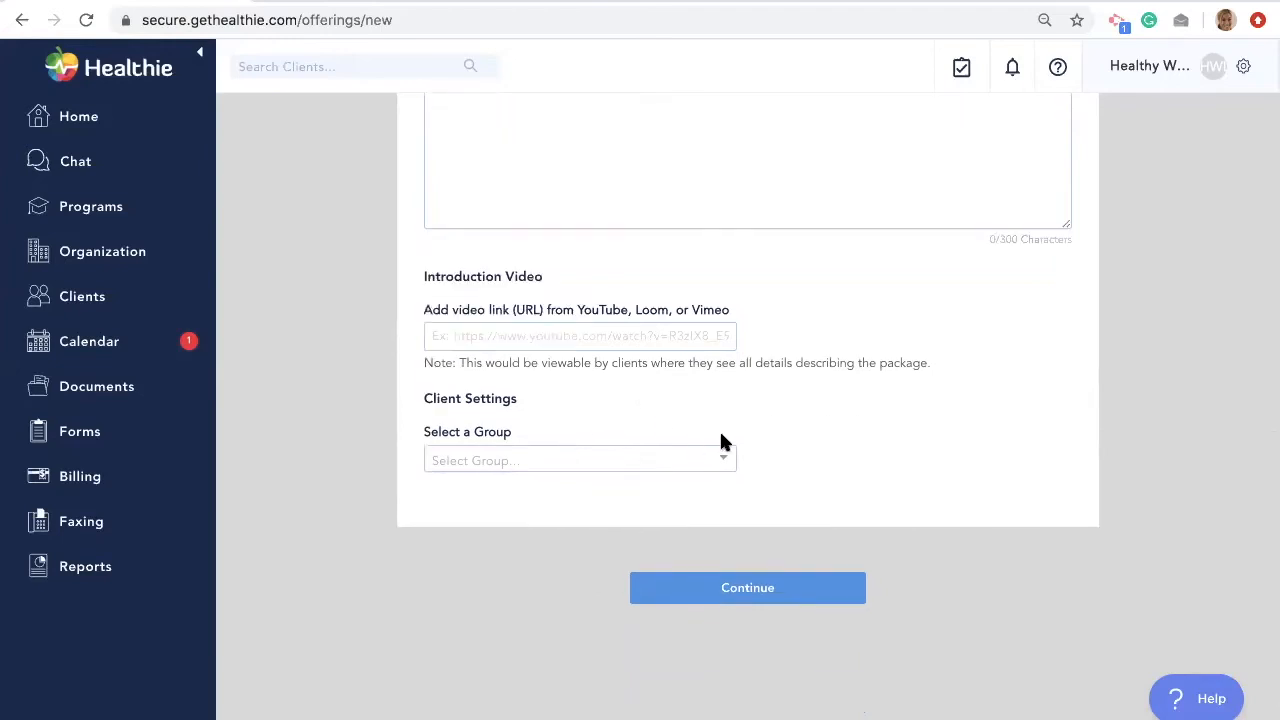
pyautogui.click(733, 588)
# - Include 1 initial consultation- telehealth session in the package
pyautogui.scroll(8, 753, 510)
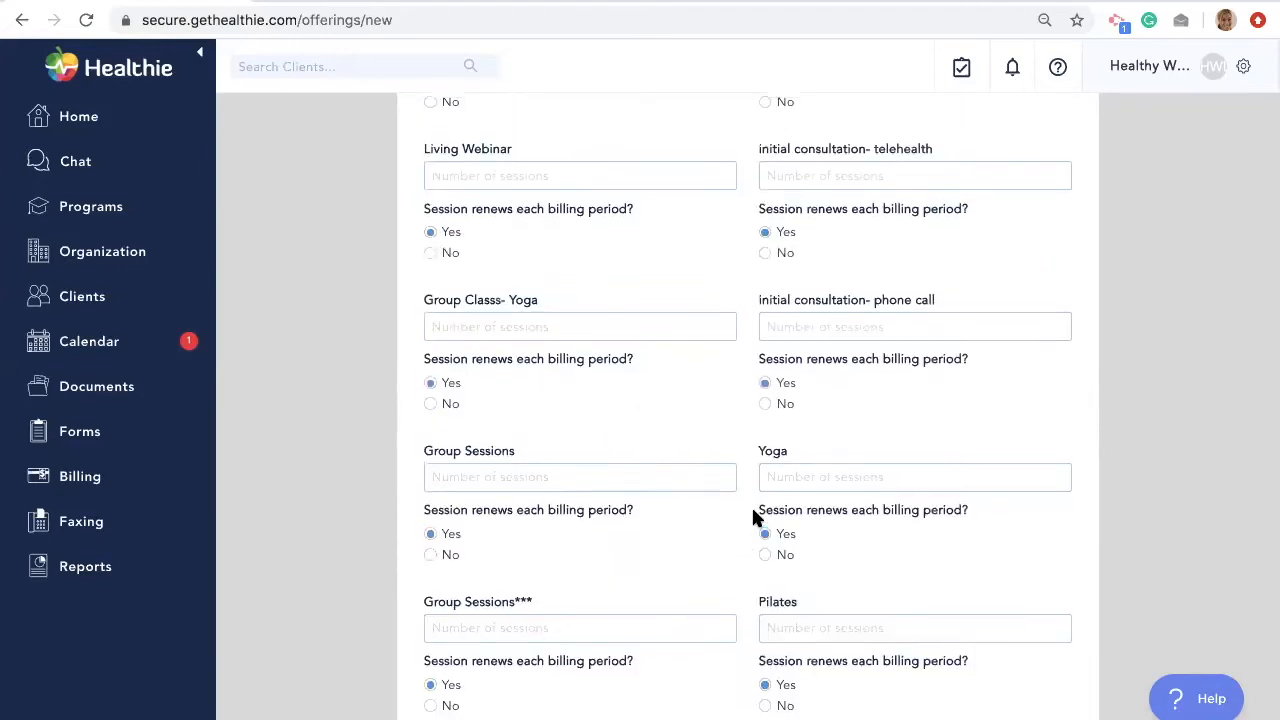
pyautogui.scroll(-1, 729, 520)
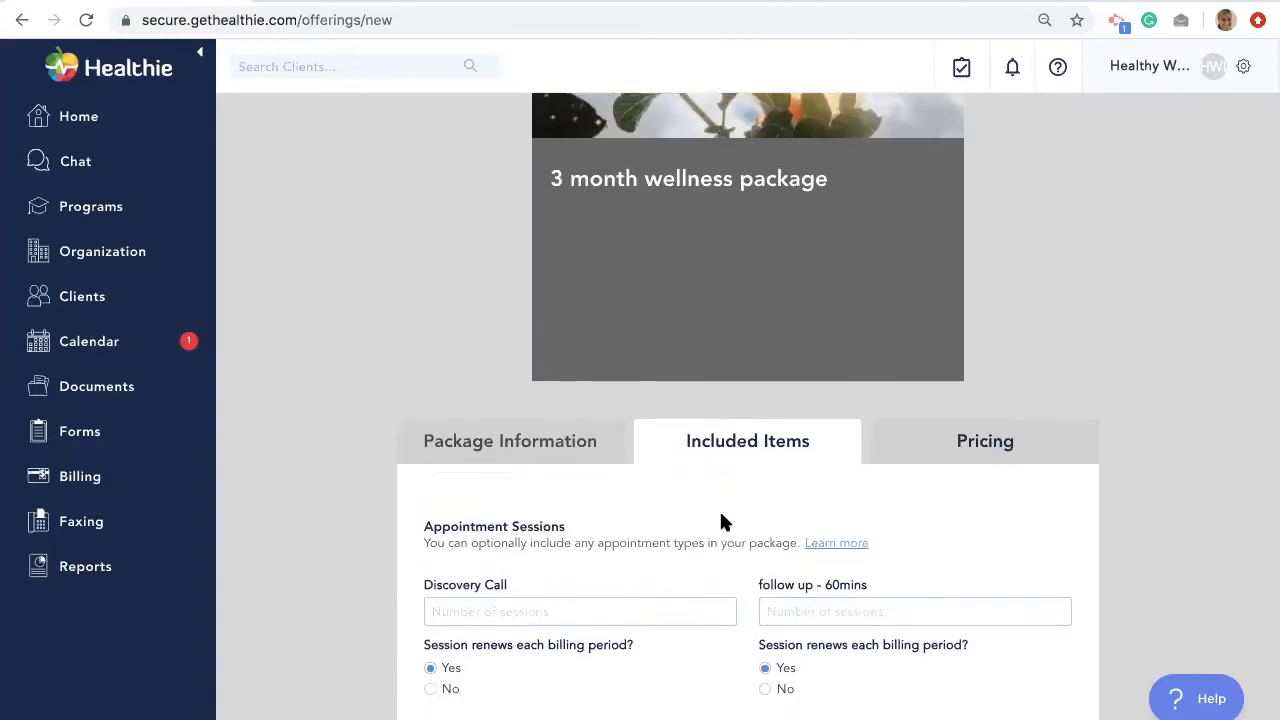
pyautogui.scroll(-3, 721, 515)
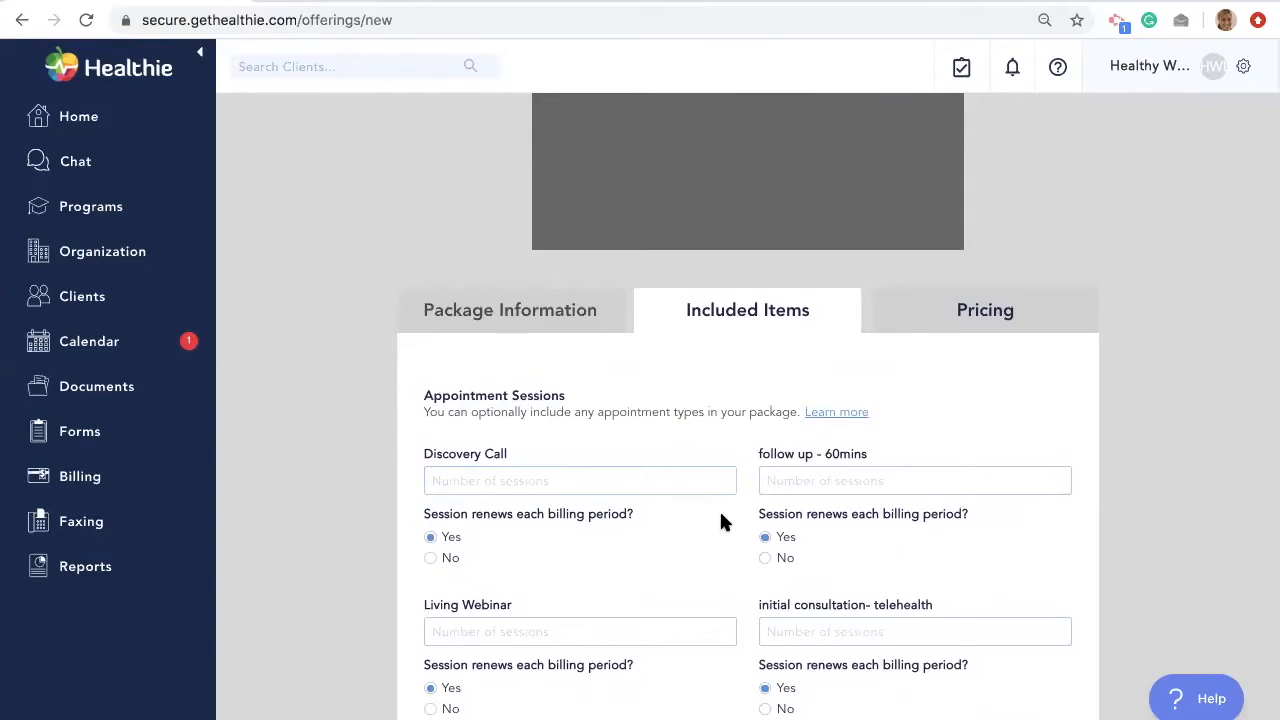
pyautogui.scroll(-1, 720, 521)
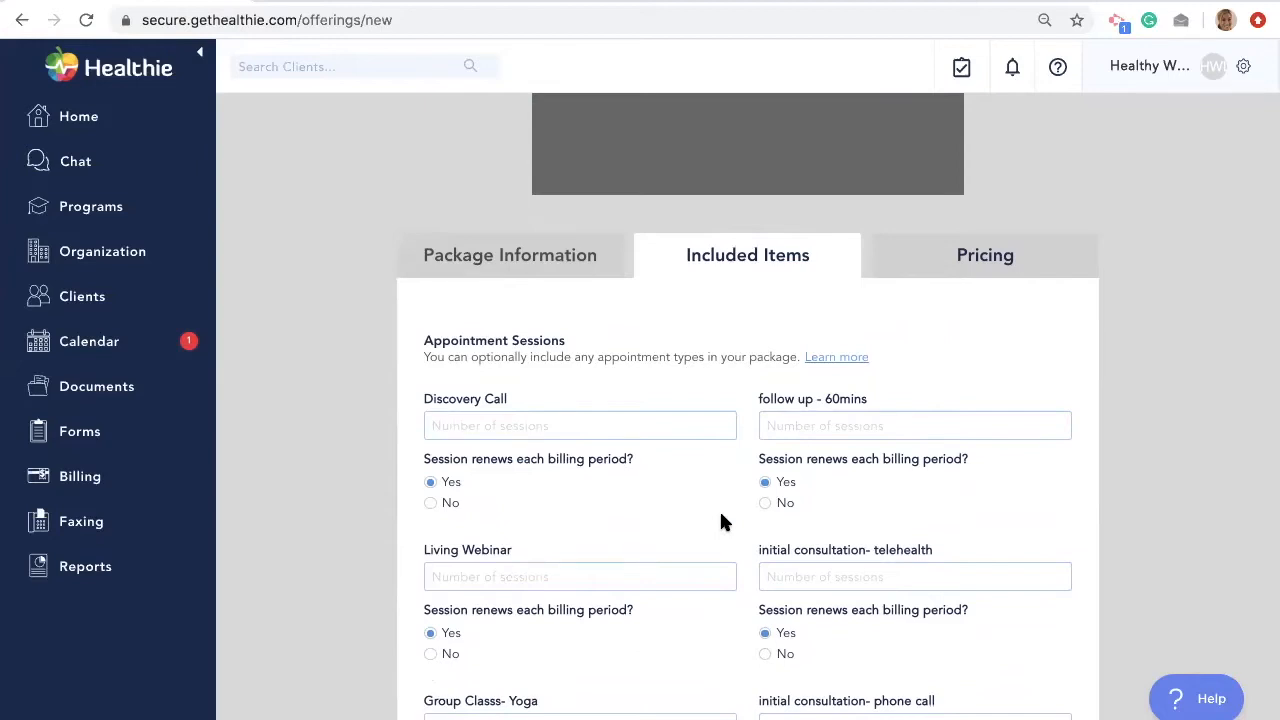
pyautogui.scroll(-3, 721, 520)
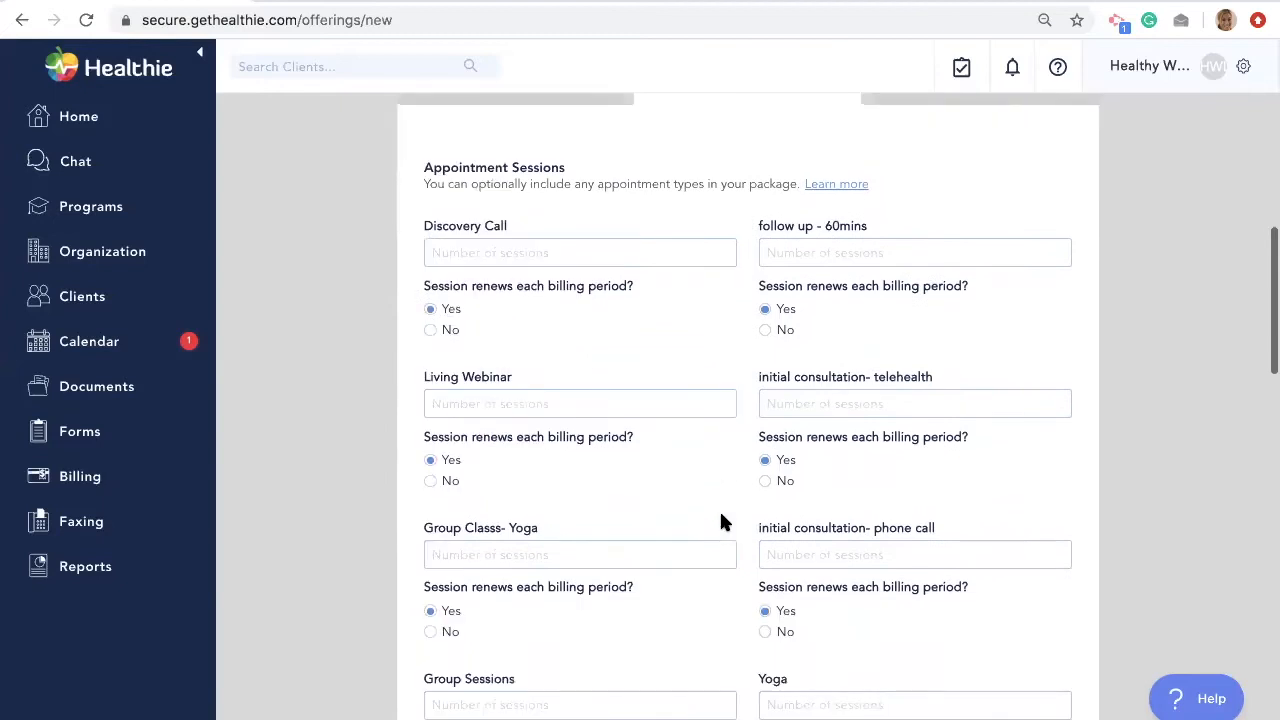
pyautogui.scroll(1, 721, 514)
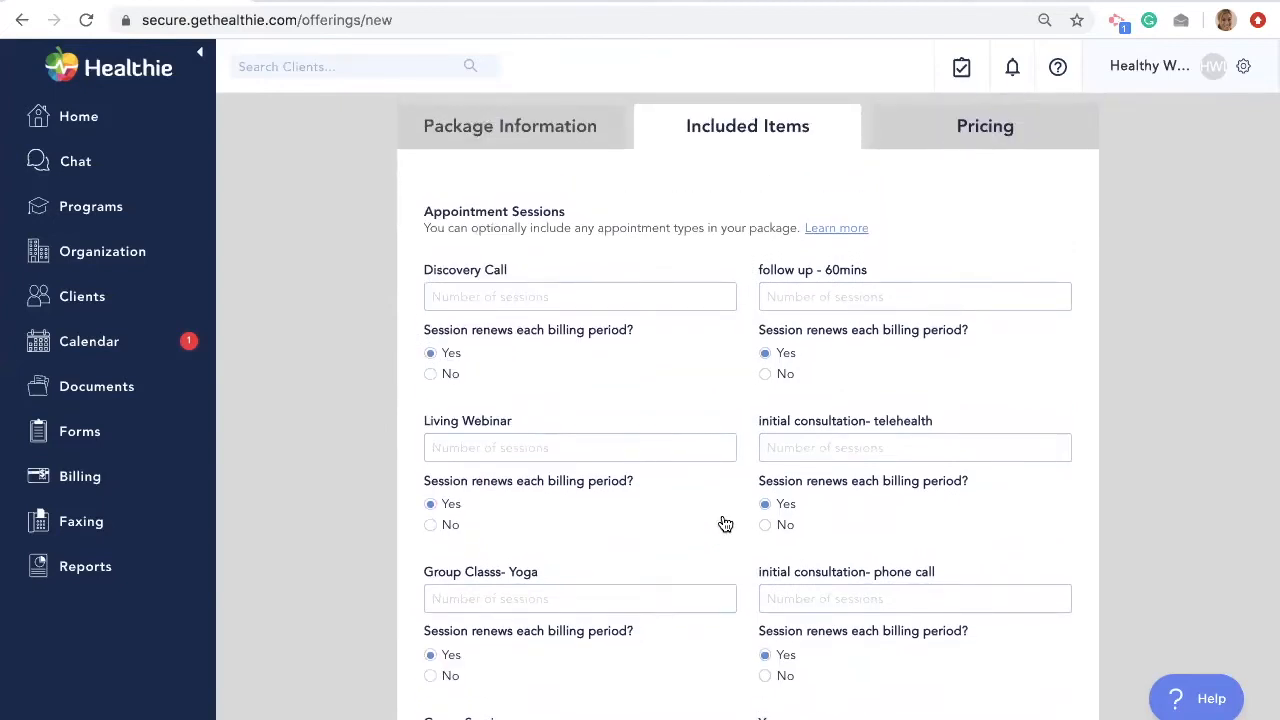
pyautogui.click(858, 447)
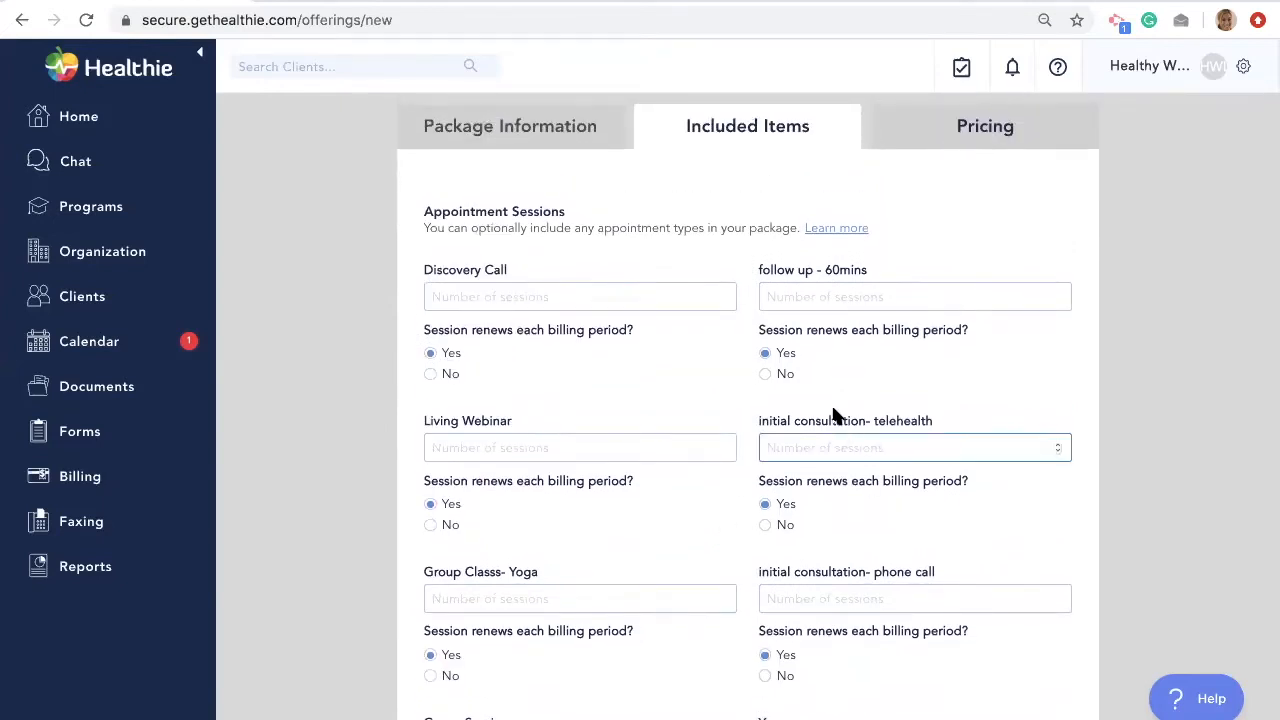
pyautogui.write('1')
# - Include 5 Follow up sessions and continue to the pricing step
pyautogui.scroll(-8, 658, 476)
pyautogui.click(580, 580)
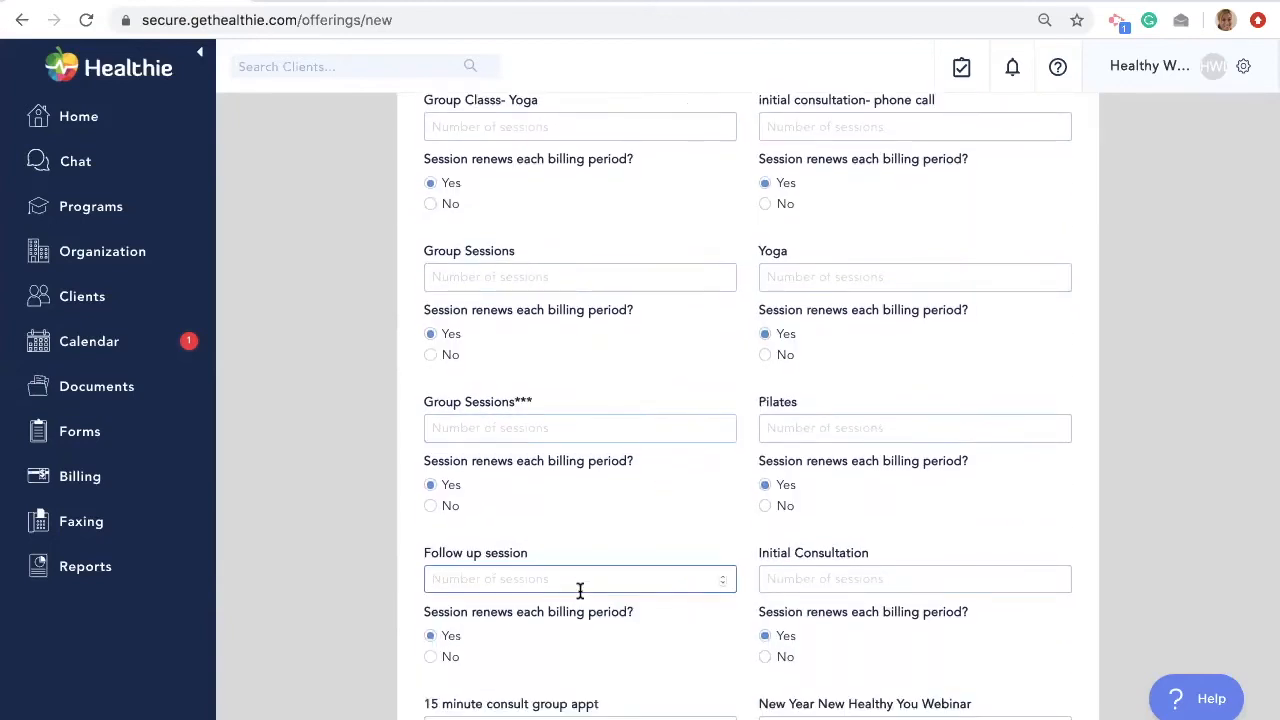
pyautogui.write('5')
pyautogui.scroll(-2, 580, 590)
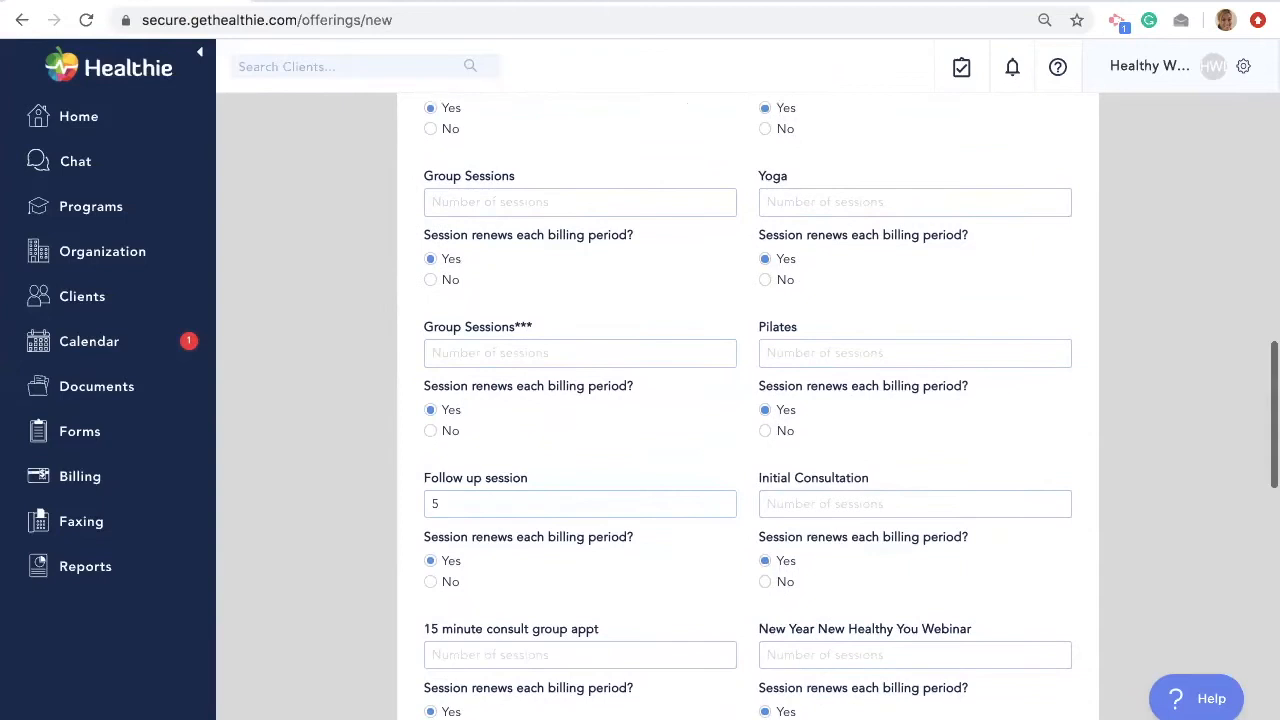
pyautogui.scroll(-1, 580, 600)
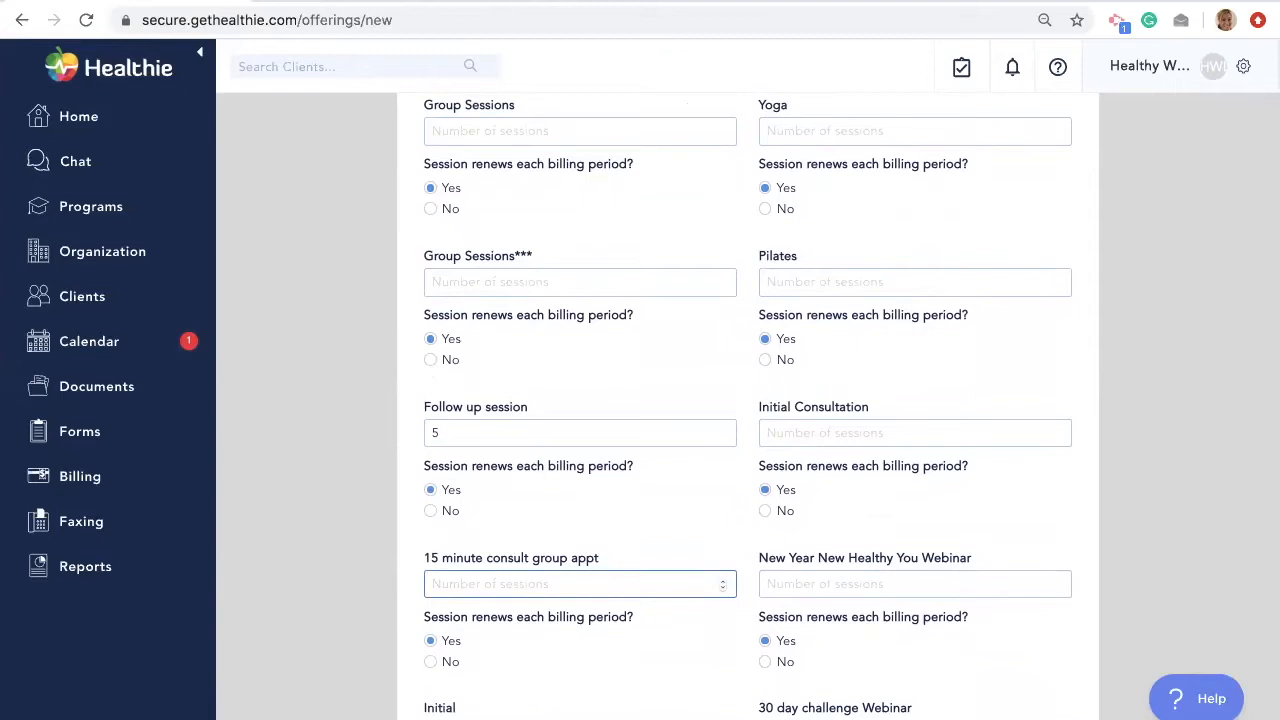
pyautogui.scroll(-5, 760, 663)
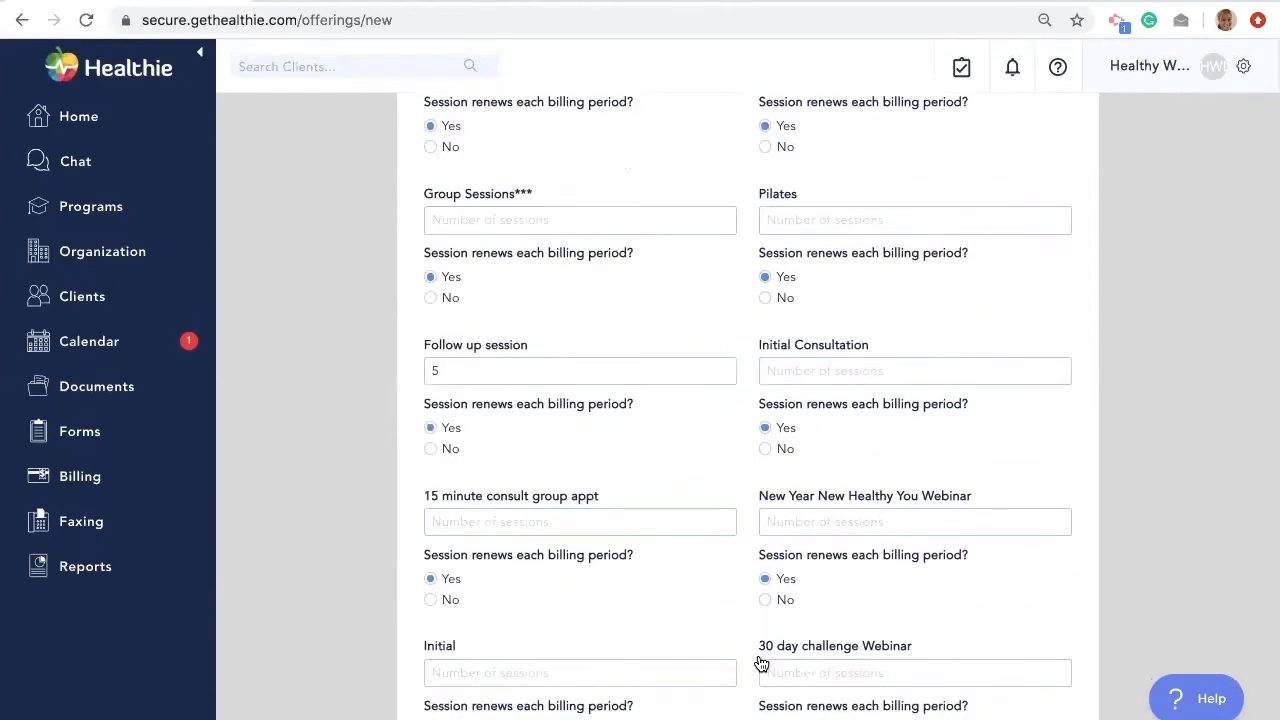
pyautogui.scroll(-4, 760, 663)
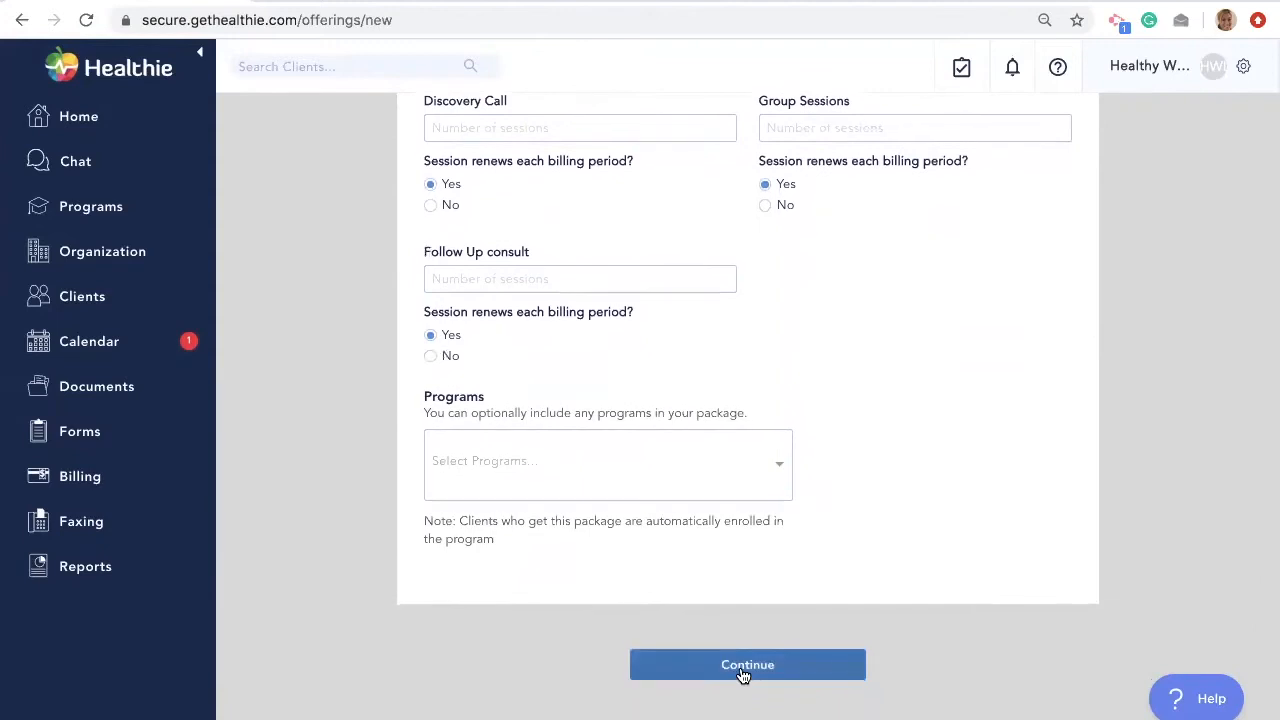
pyautogui.click(741, 672)
# - Set the package billing frequency to Monthly with 3 billing periods
pyautogui.scroll(3, 799, 385)
pyautogui.scroll(-1, 917, 473)
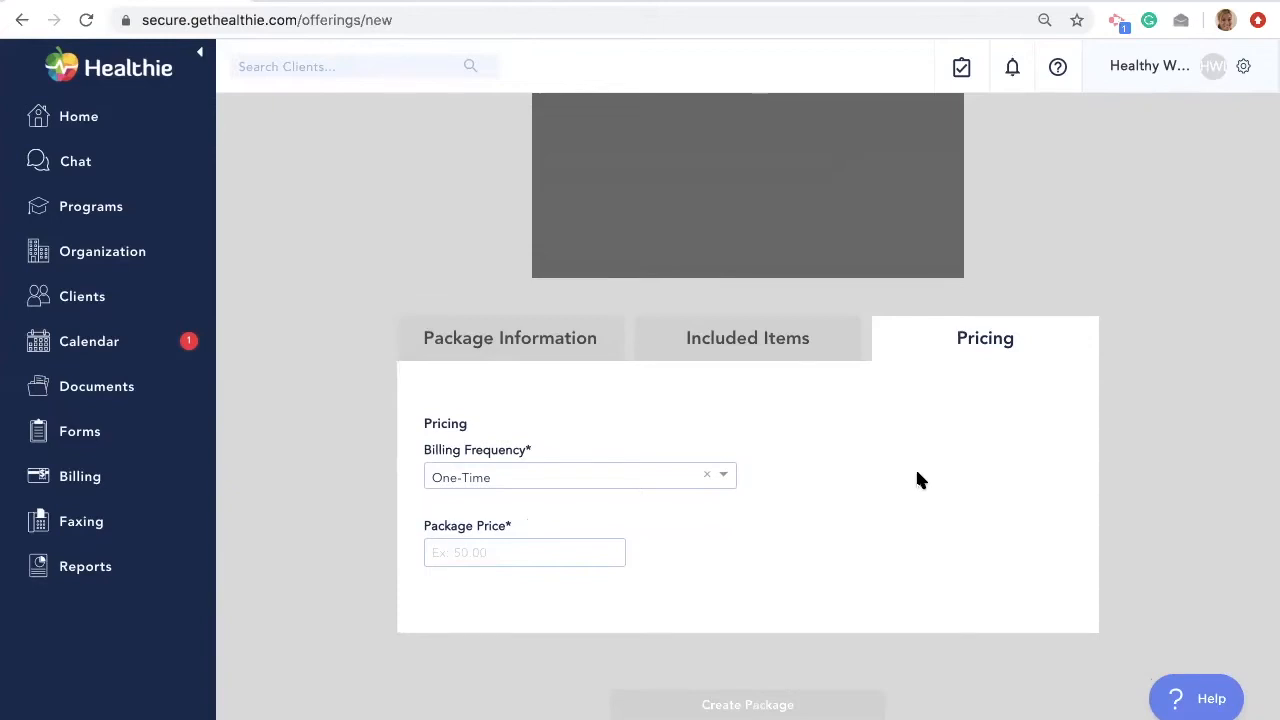
pyautogui.click(672, 474)
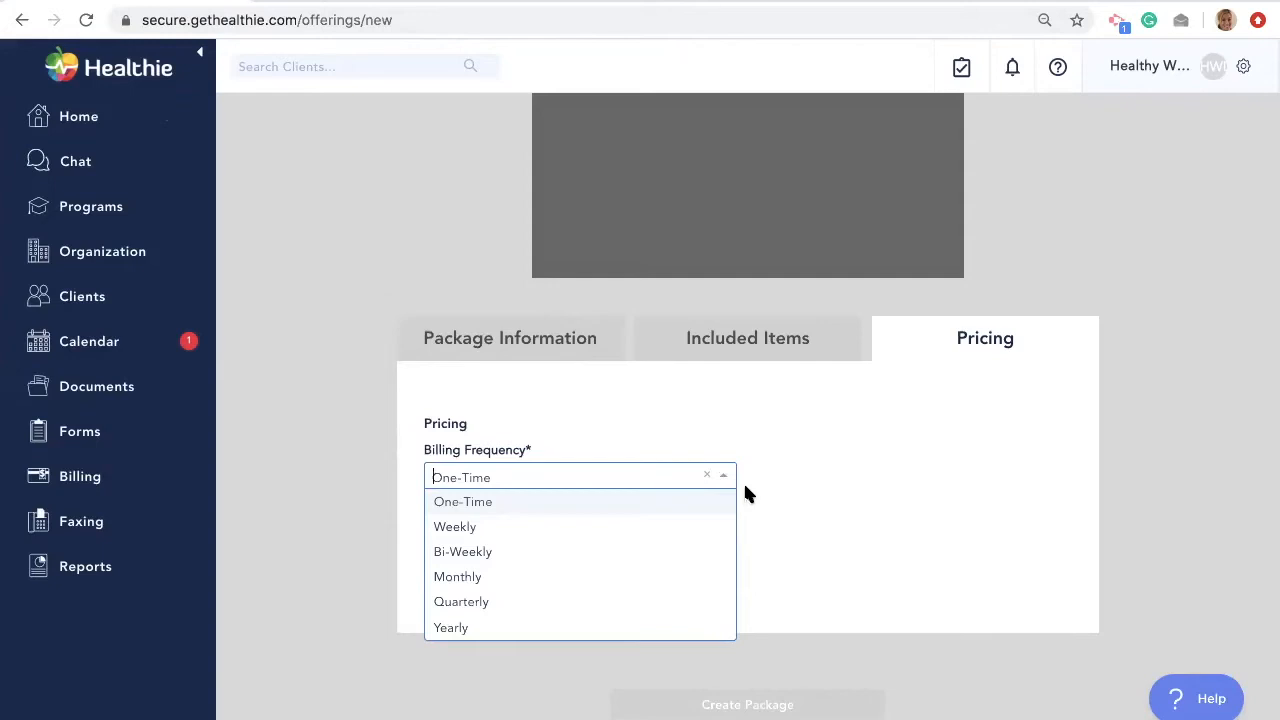
pyautogui.click(578, 553)
pyautogui.scroll(-2, 560, 540)
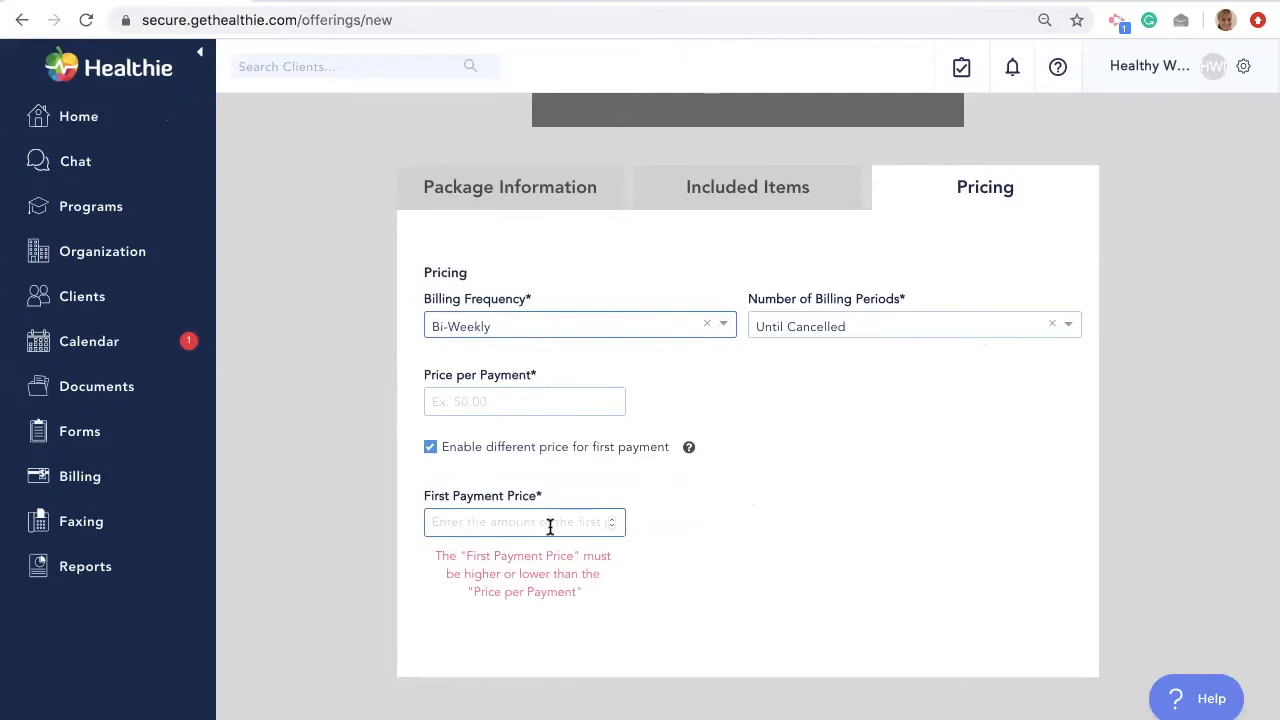
pyautogui.click(584, 327)
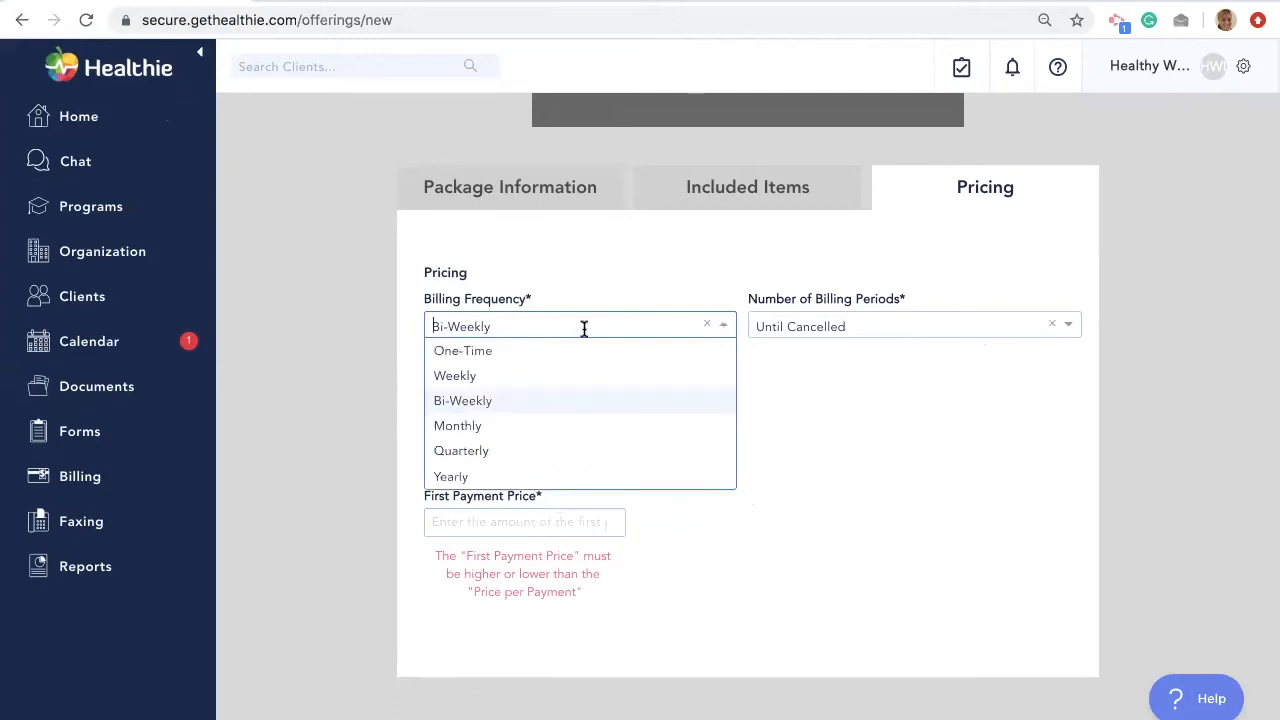
pyautogui.click(537, 427)
pyautogui.click(783, 326)
pyautogui.click(778, 401)
# - Price each payment at 200.00 with no separate first-payment price, and create the package
pyautogui.click(526, 401)
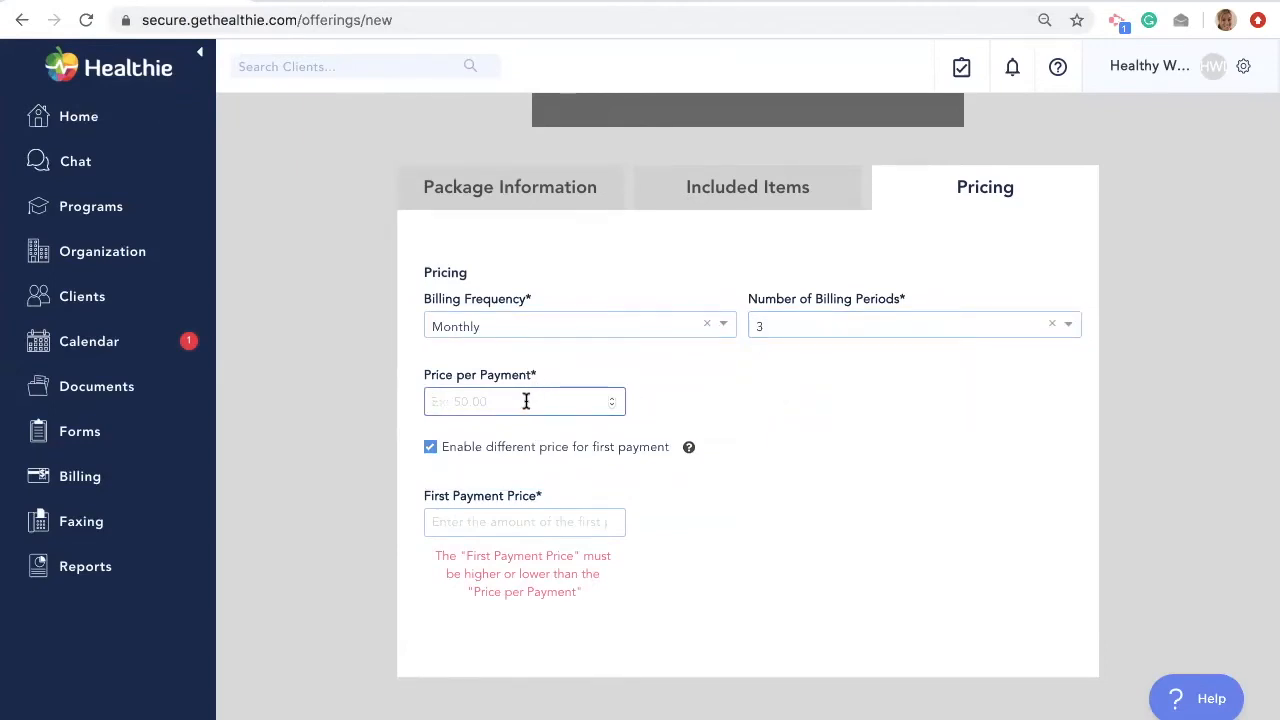
pyautogui.write('200.00')
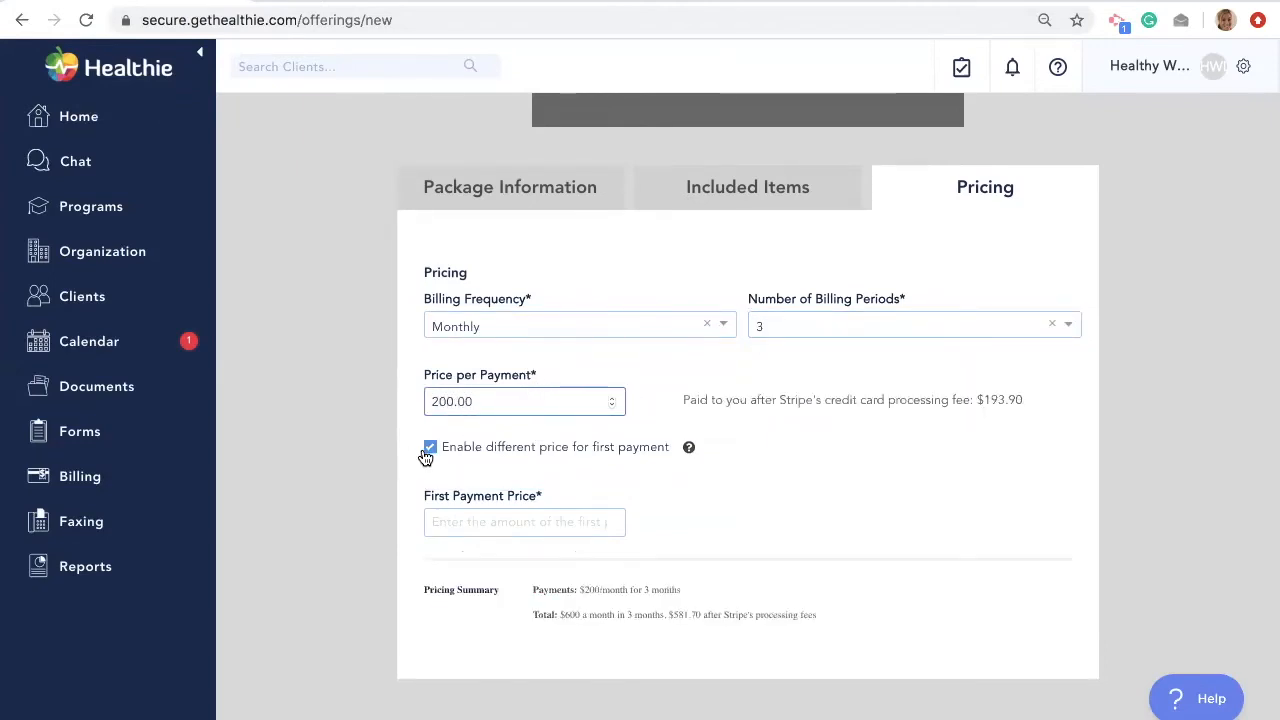
pyautogui.click(428, 449)
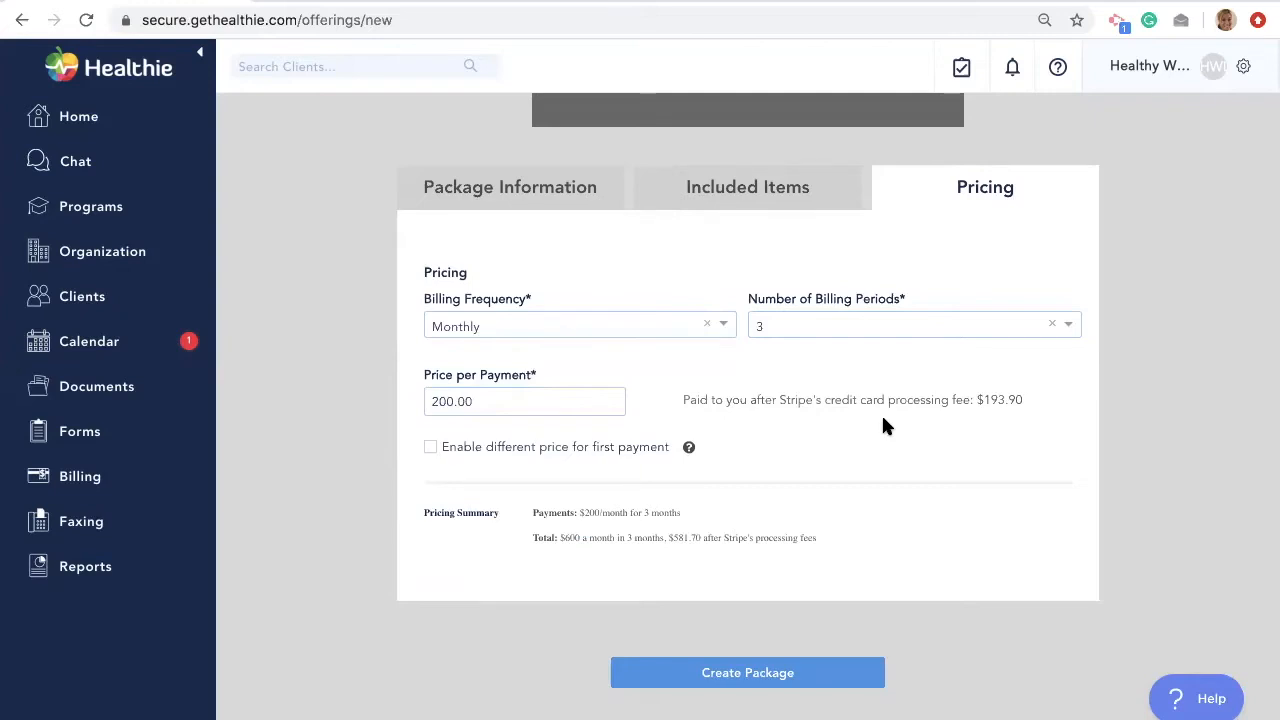
pyautogui.click(755, 673)
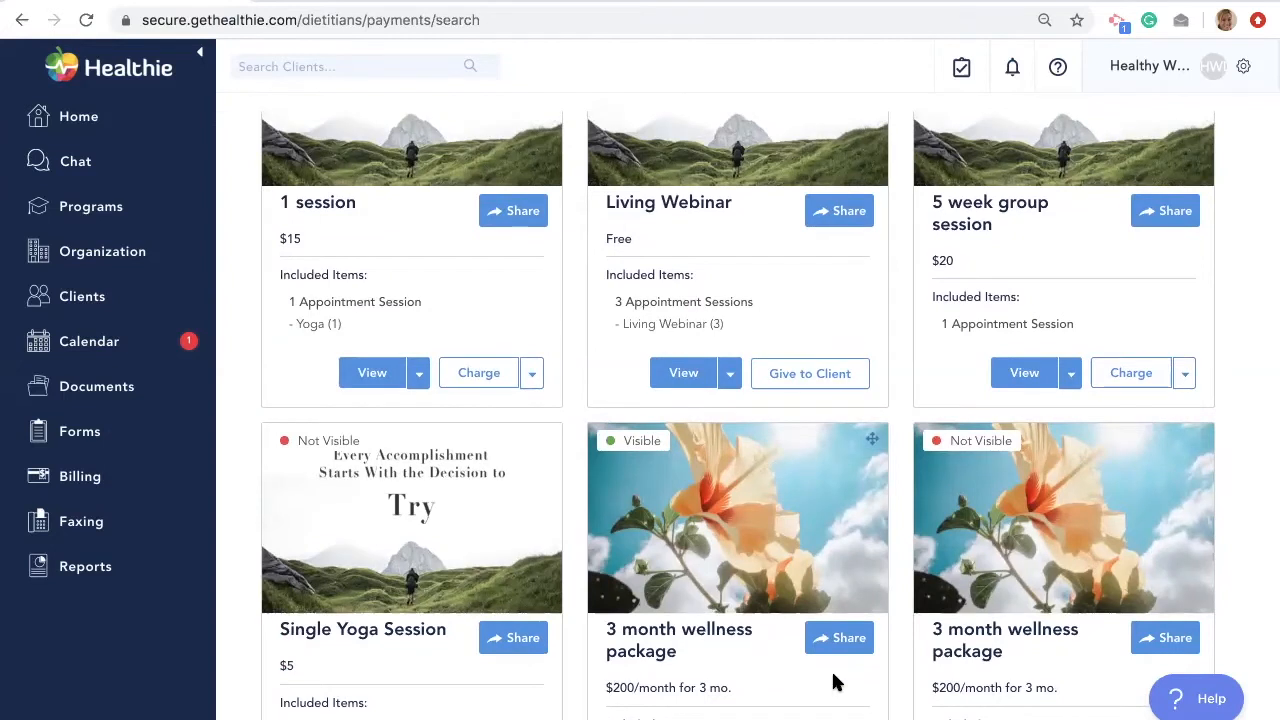
# - View the 3 month wellness package's embed code and sharing link, then close the share window
pyautogui.scroll(-2, 835, 681)
pyautogui.scroll(-2, 835, 681)
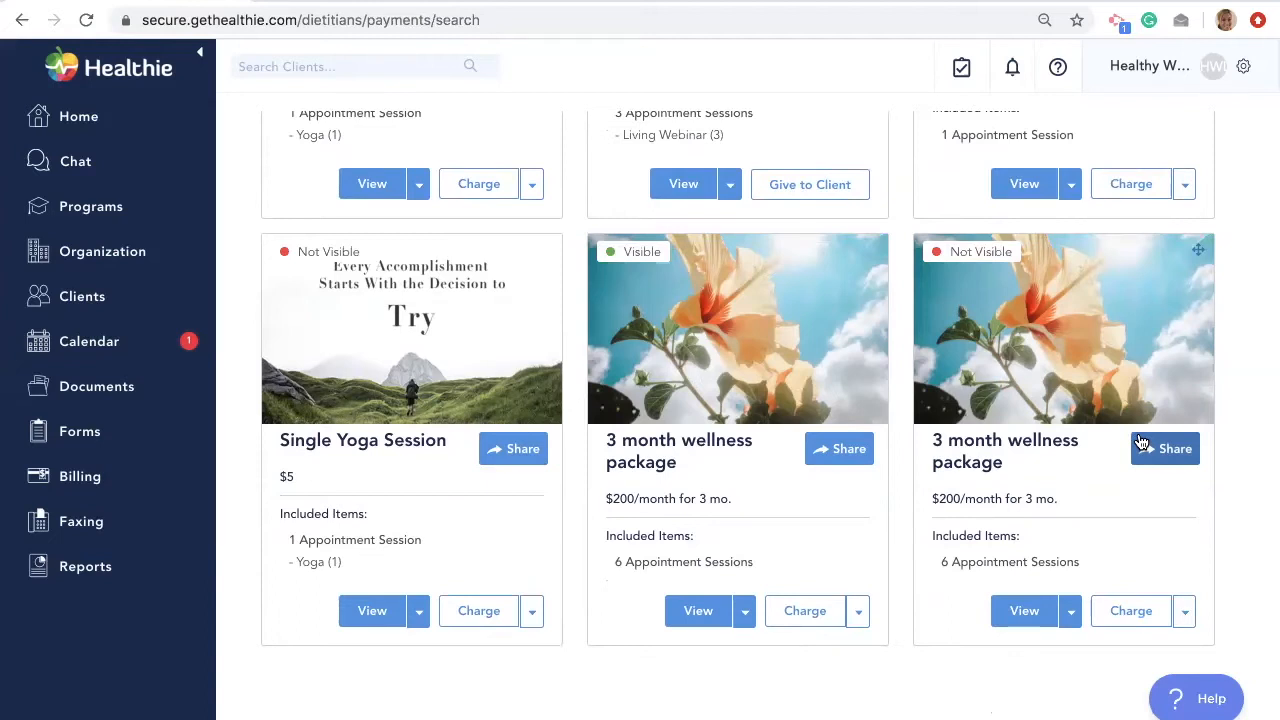
pyautogui.click(831, 455)
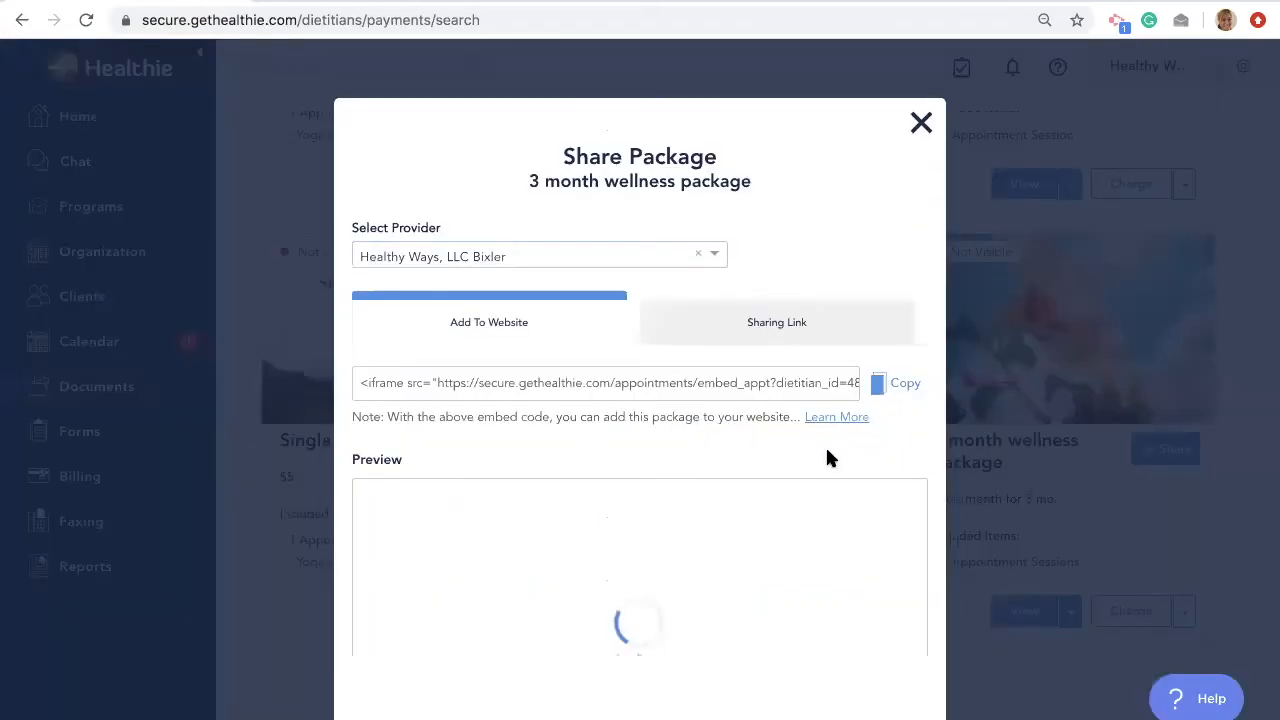
pyautogui.scroll(-2, 797, 354)
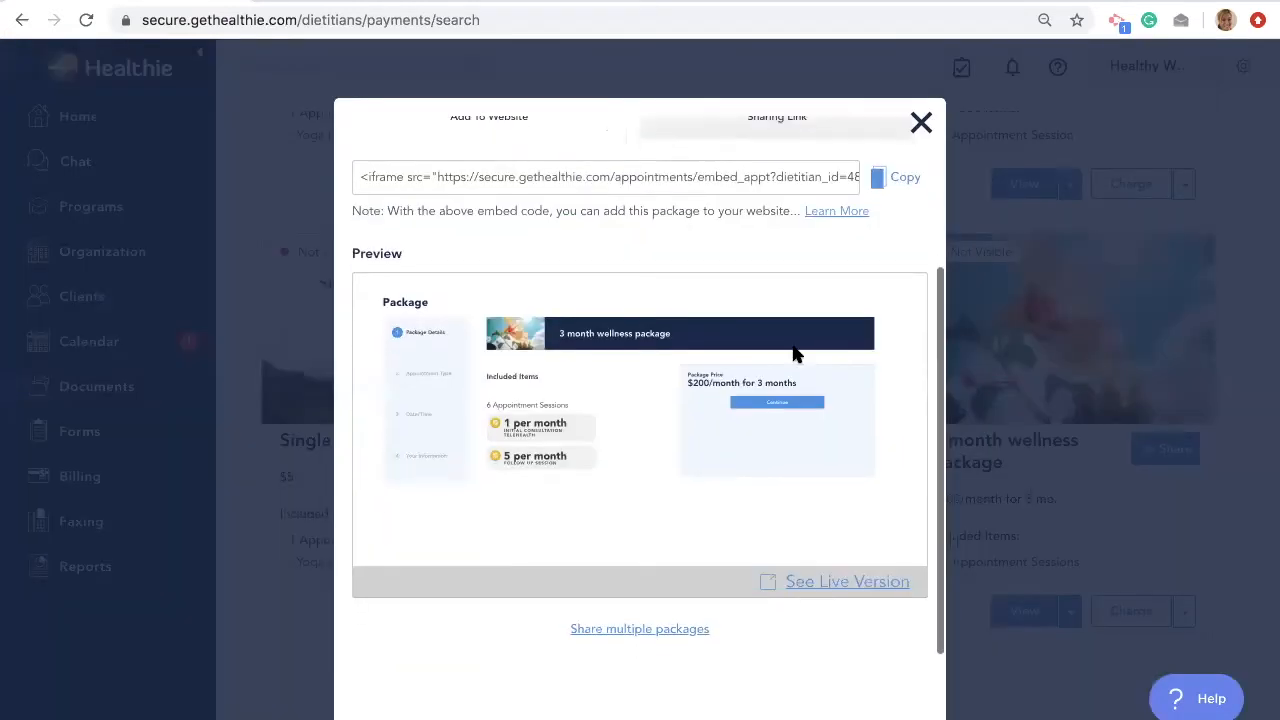
pyautogui.scroll(2, 797, 354)
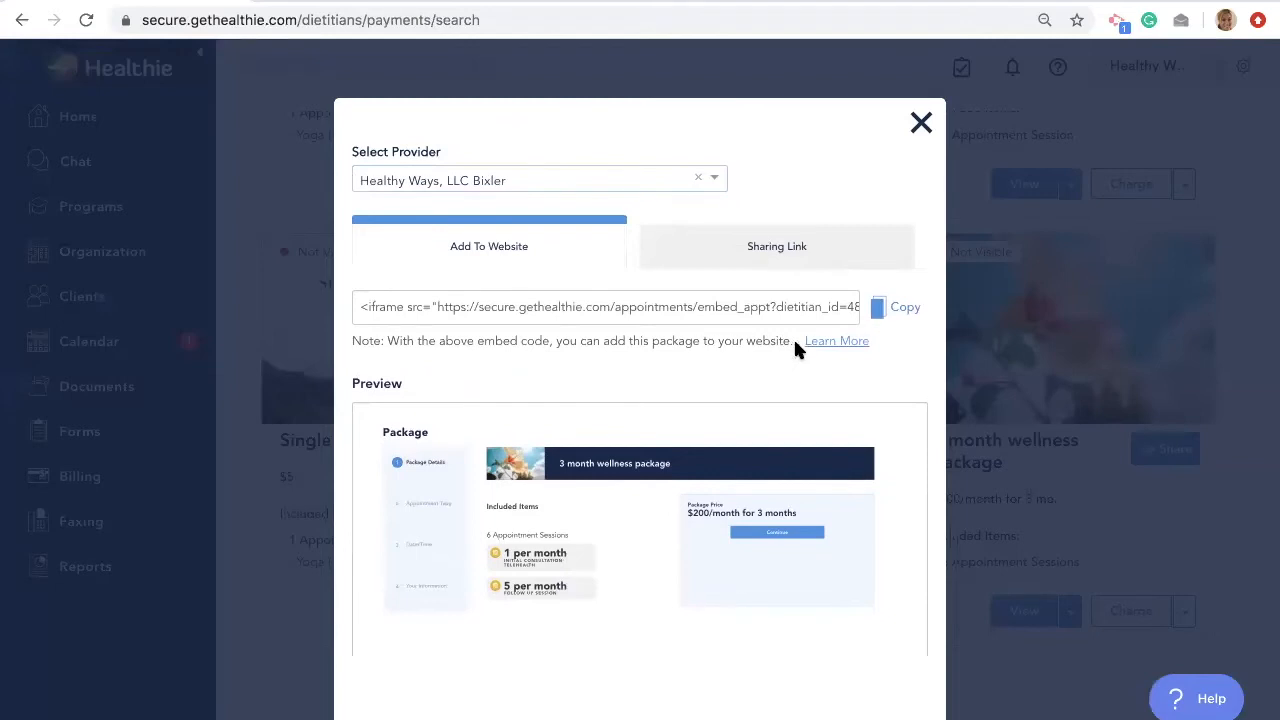
pyautogui.click(763, 266)
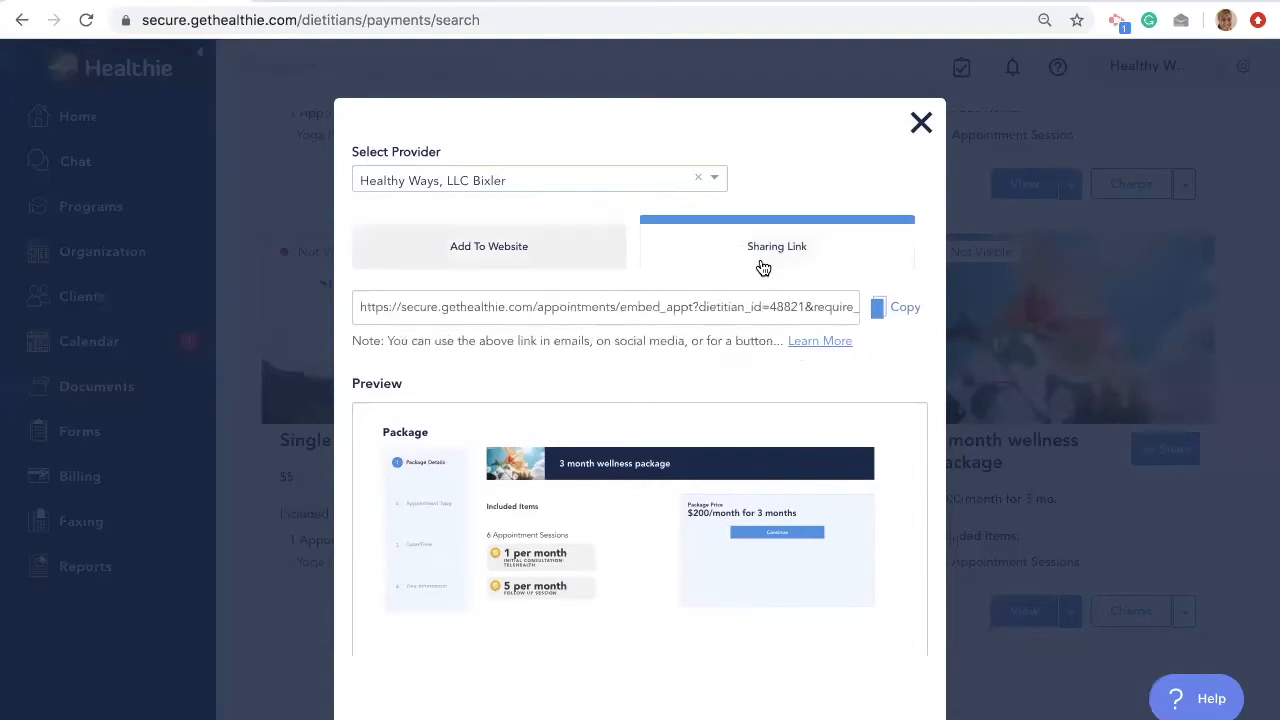
pyautogui.click(922, 123)
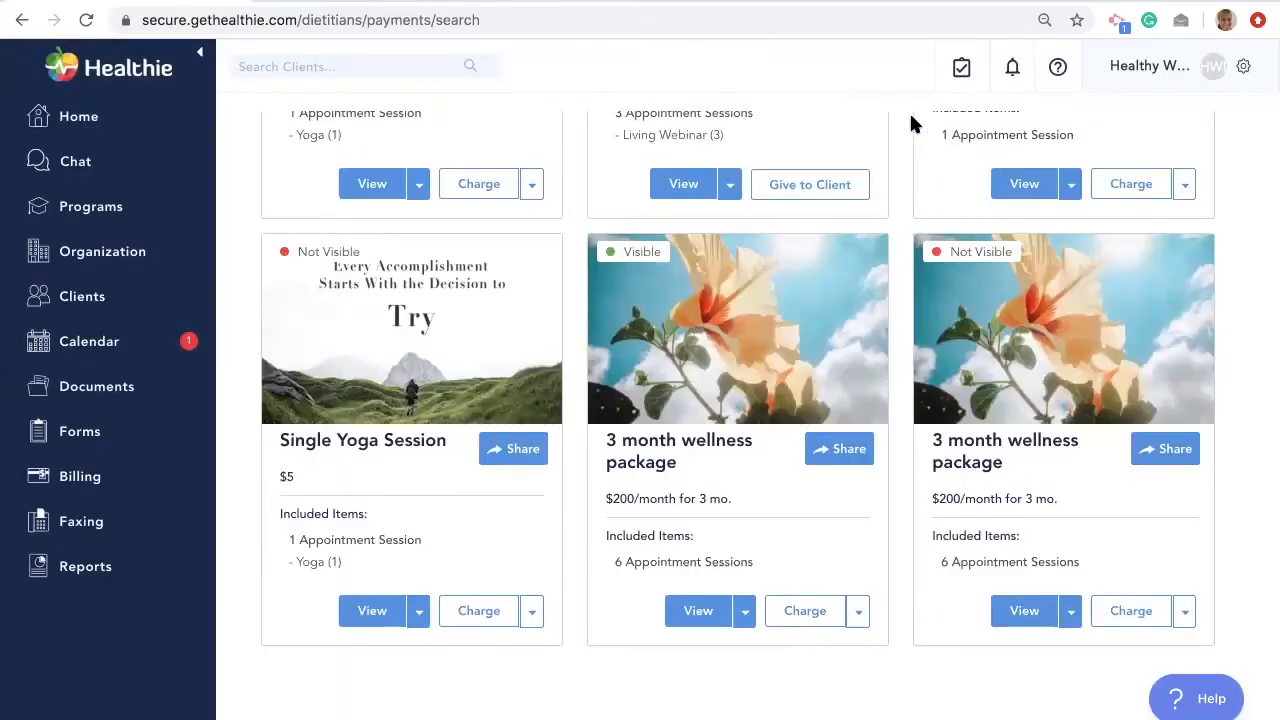
pyautogui.click(133, 476)
pyautogui.click(120, 650)
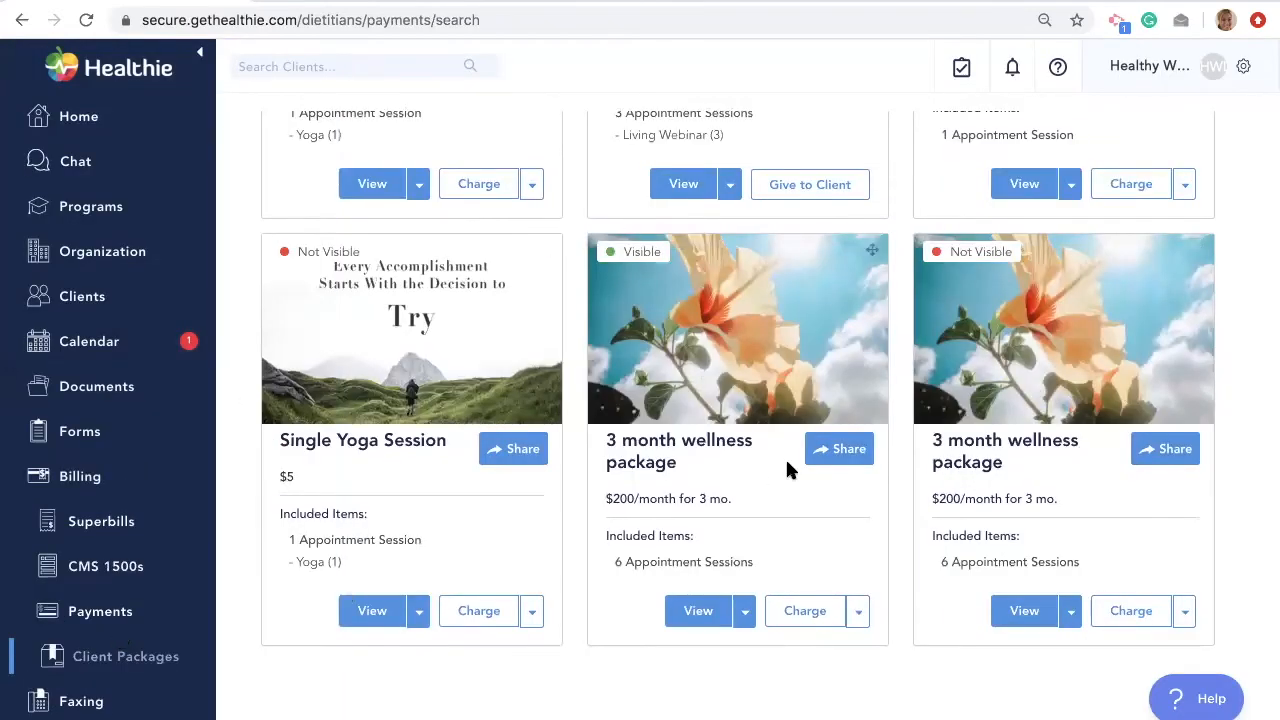
pyautogui.scroll(15, 1186, 300)
pyautogui.click(1210, 317)
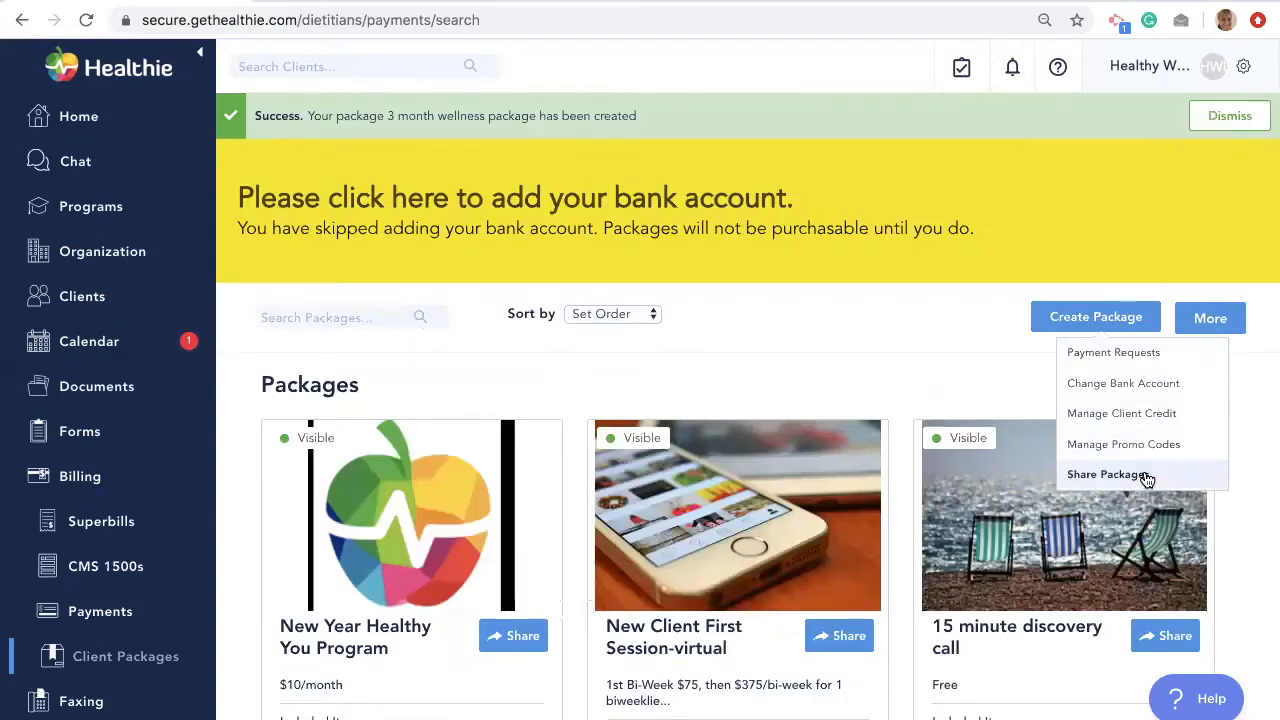
pyautogui.click(1147, 480)
pyautogui.scroll(-2, 859, 424)
pyautogui.scroll(2, 859, 425)
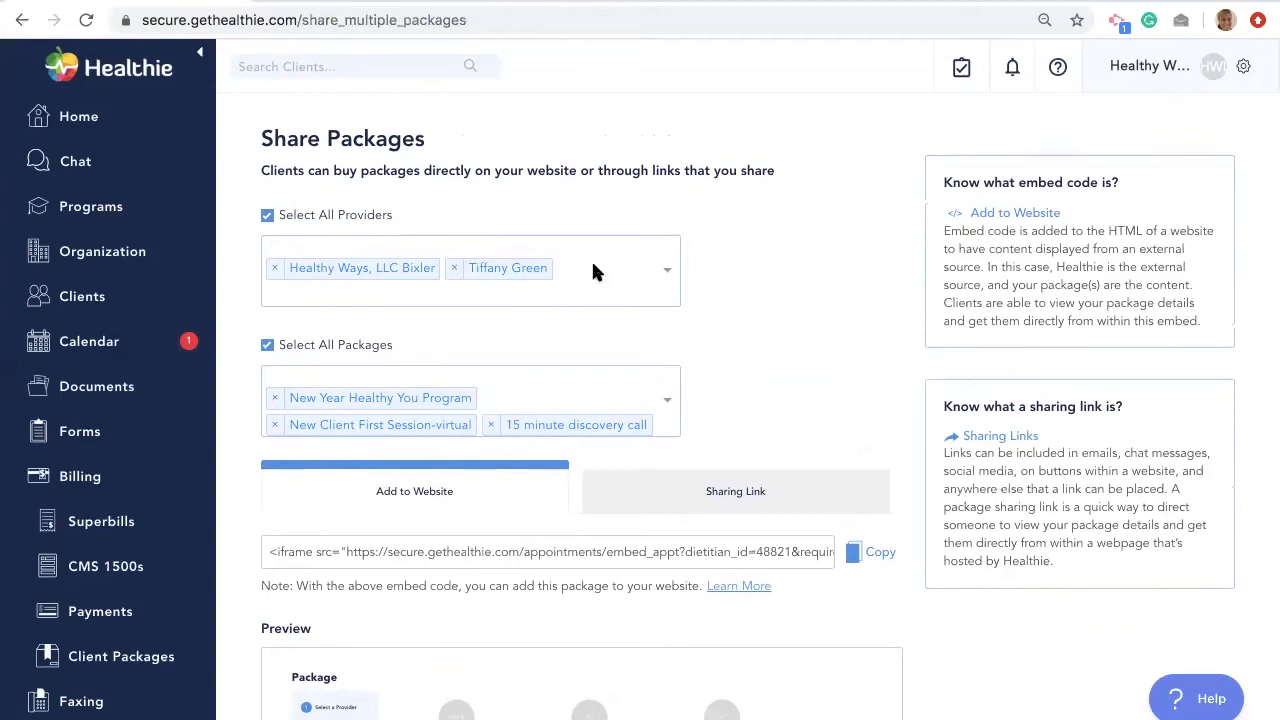
pyautogui.click(454, 268)
pyautogui.scroll(-3, 455, 268)
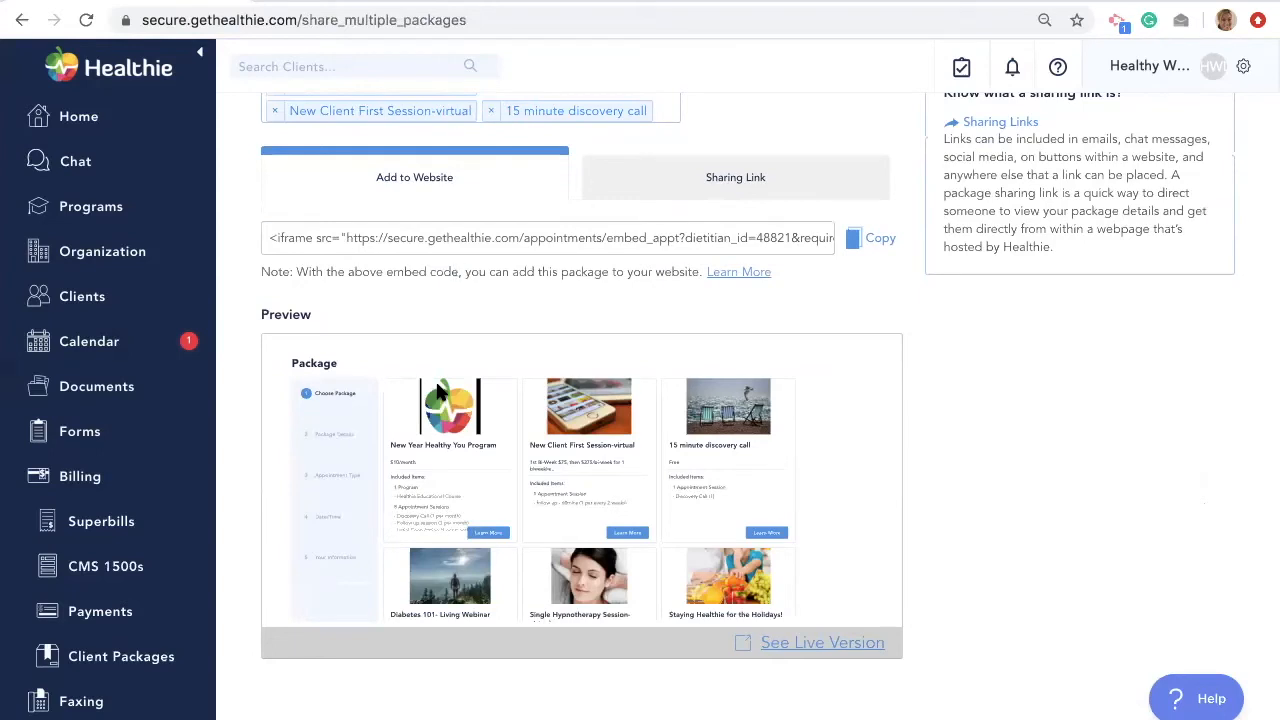
pyautogui.scroll(3, 440, 390)
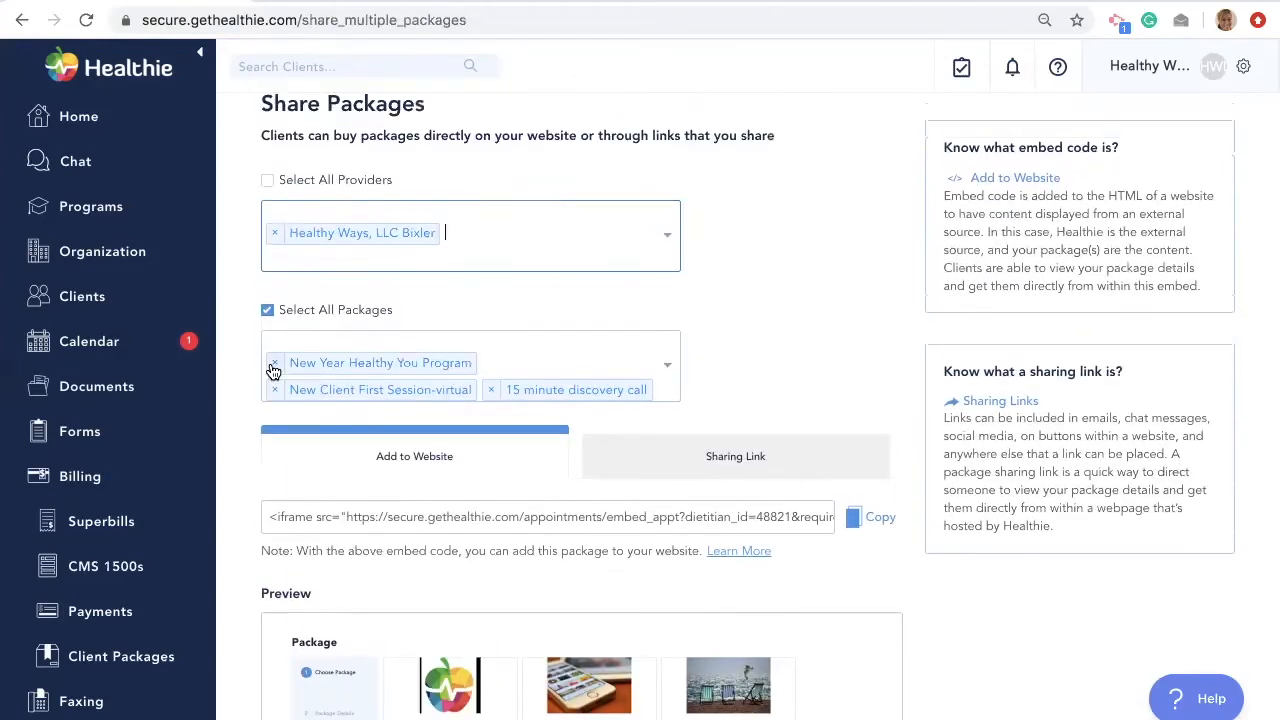
pyautogui.click(274, 364)
pyautogui.scroll(-3, 272, 364)
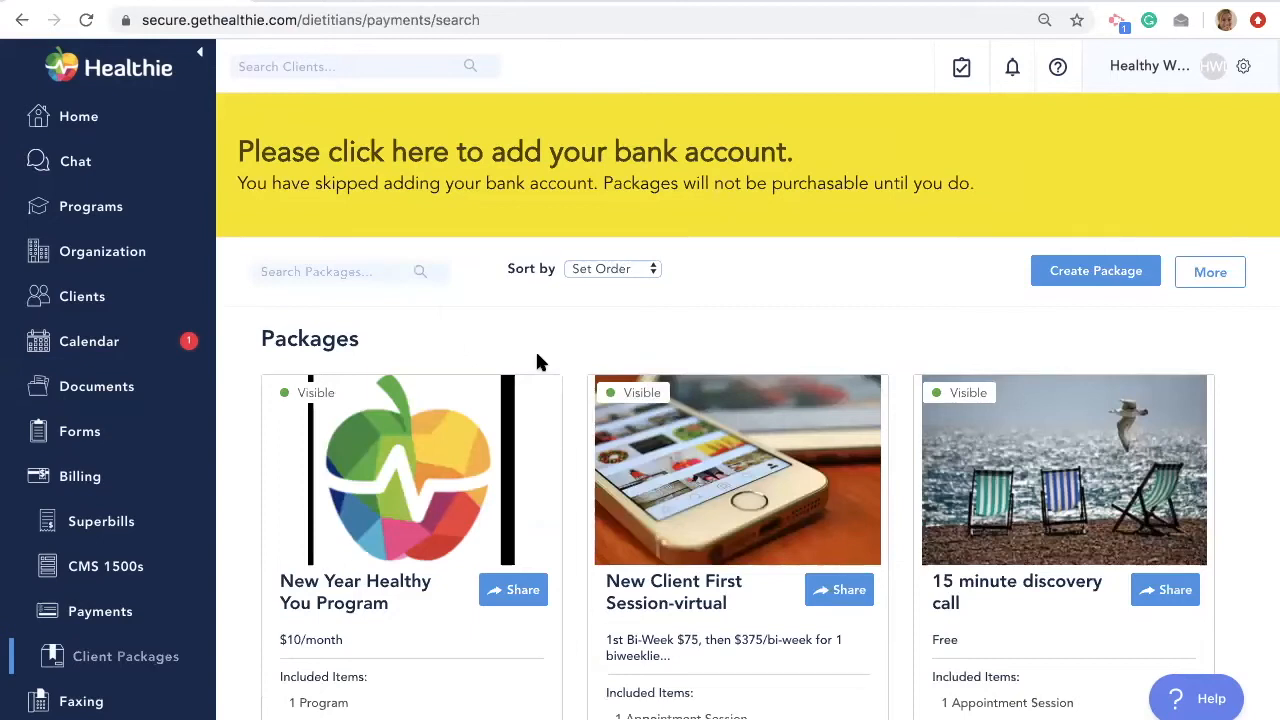
# - Start a charge for a client with the 100off promo code, then close the charge panel
pyautogui.scroll(-3, 509, 594)
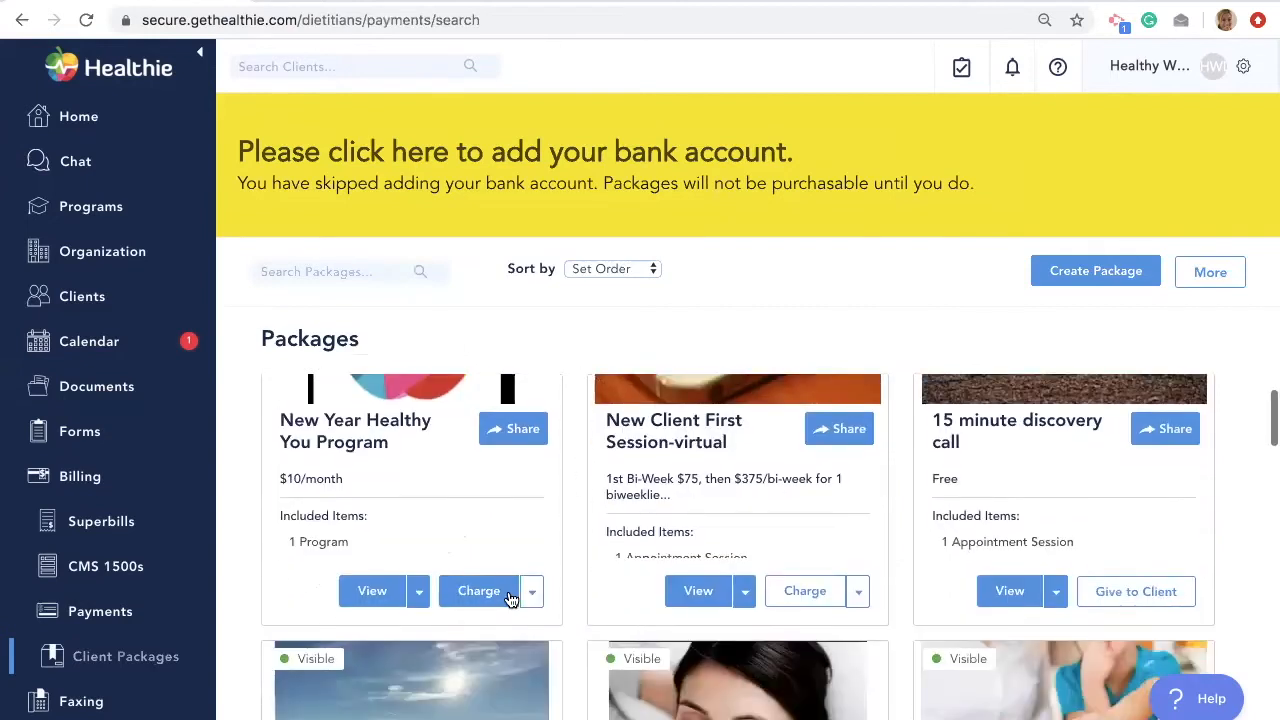
pyautogui.click(490, 595)
pyautogui.scroll(1, 551, 526)
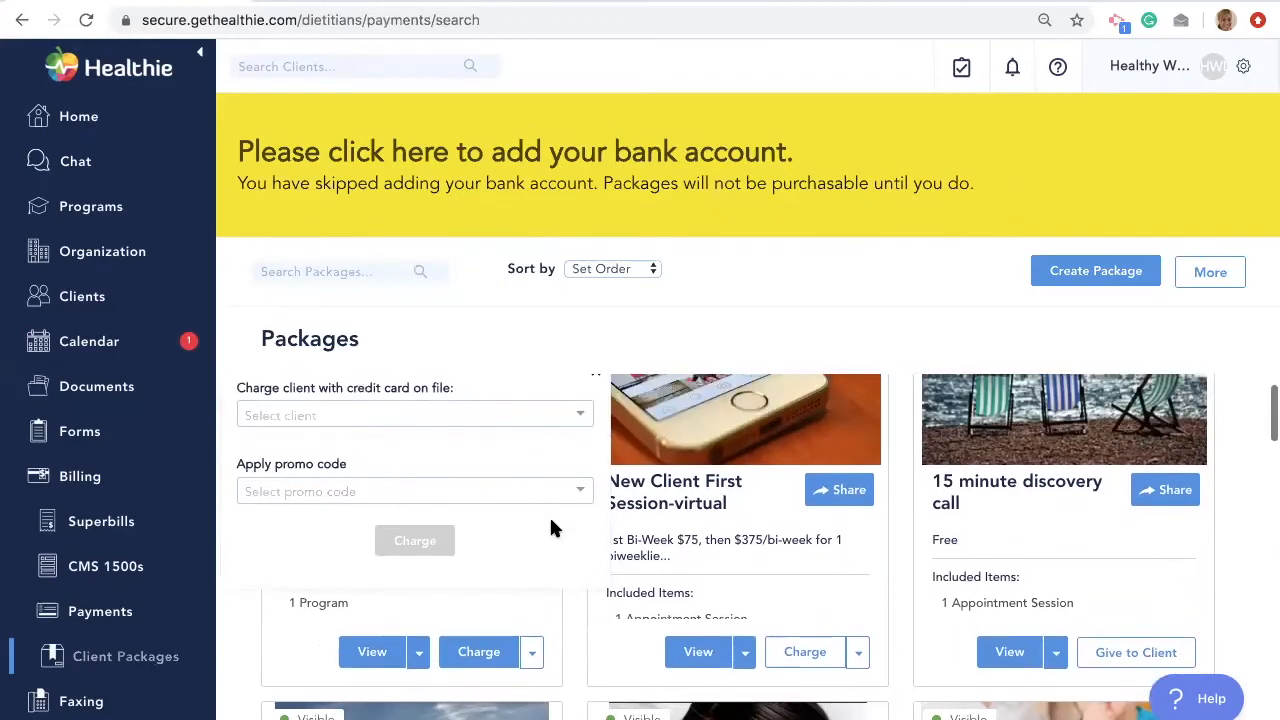
pyautogui.click(511, 418)
pyautogui.click(476, 440)
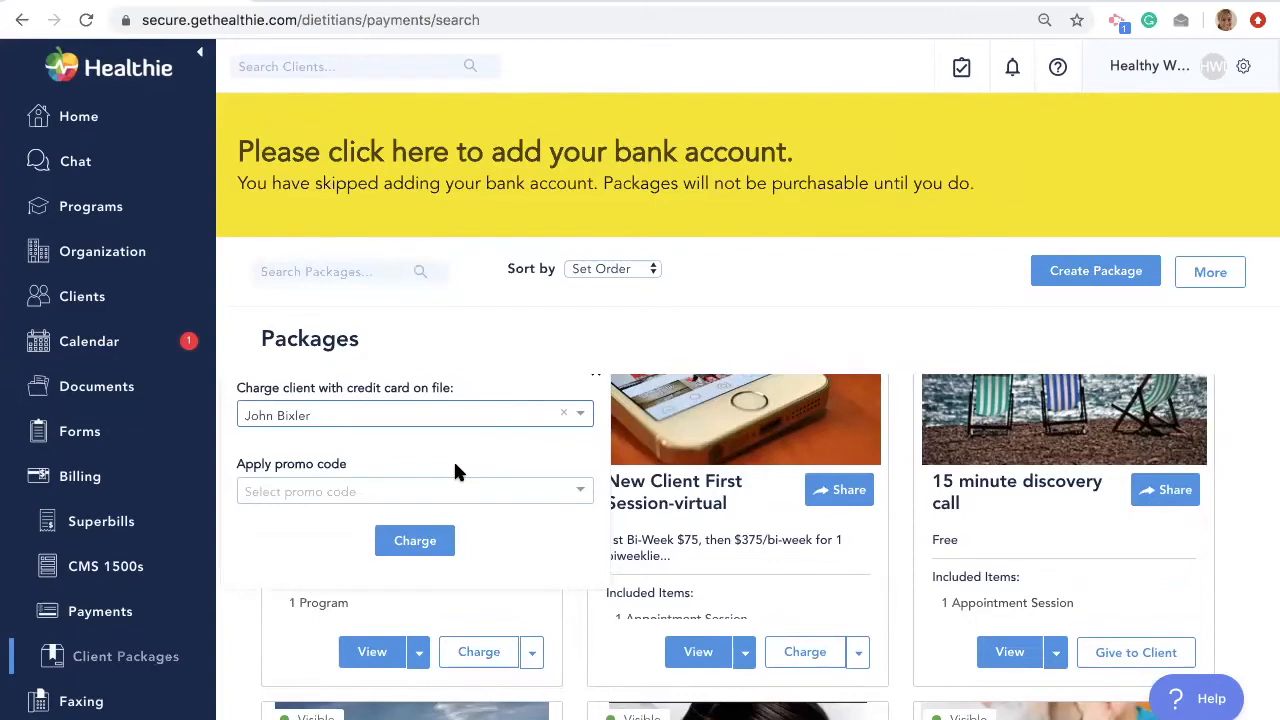
pyautogui.click(443, 490)
pyautogui.click(433, 517)
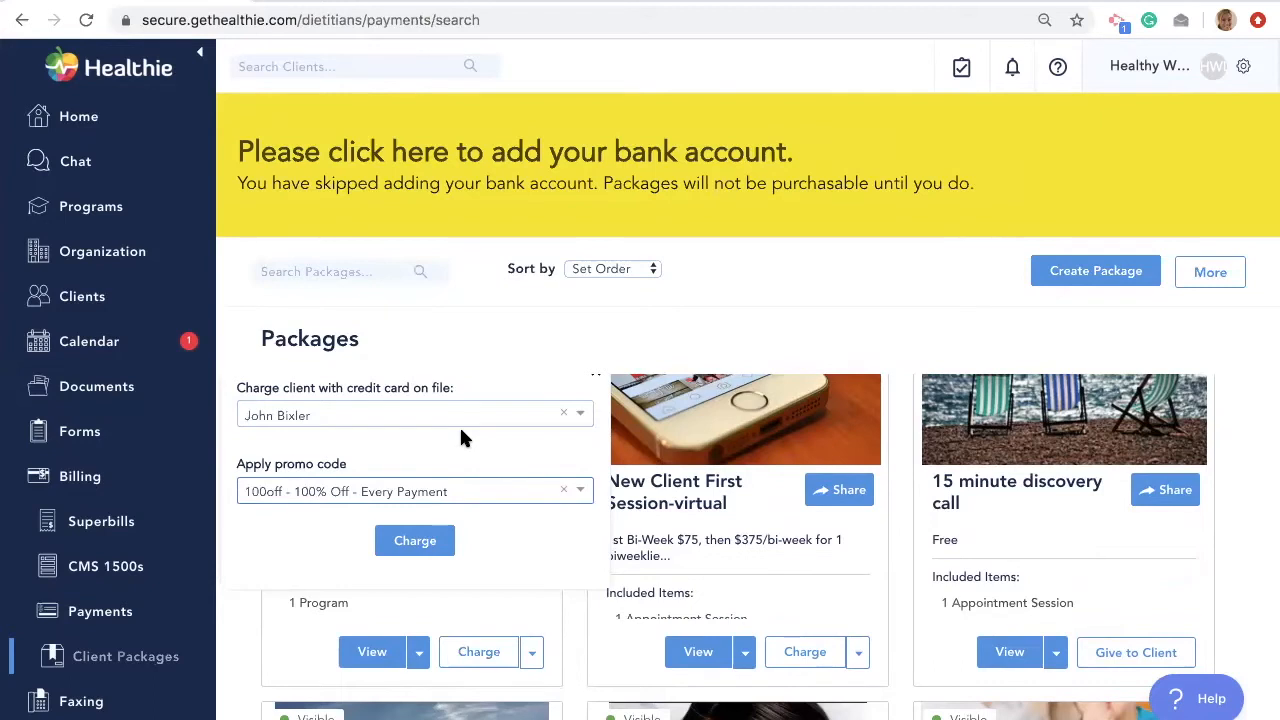
pyautogui.scroll(1, 578, 480)
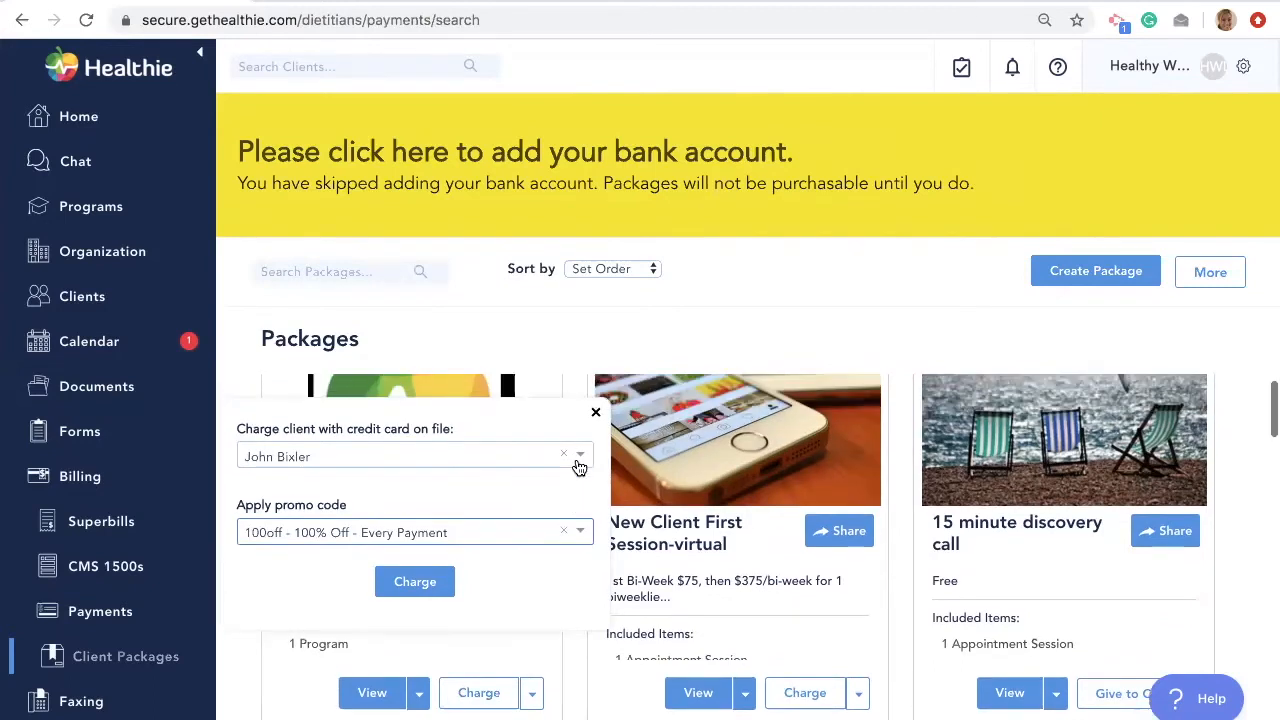
pyautogui.click(594, 416)
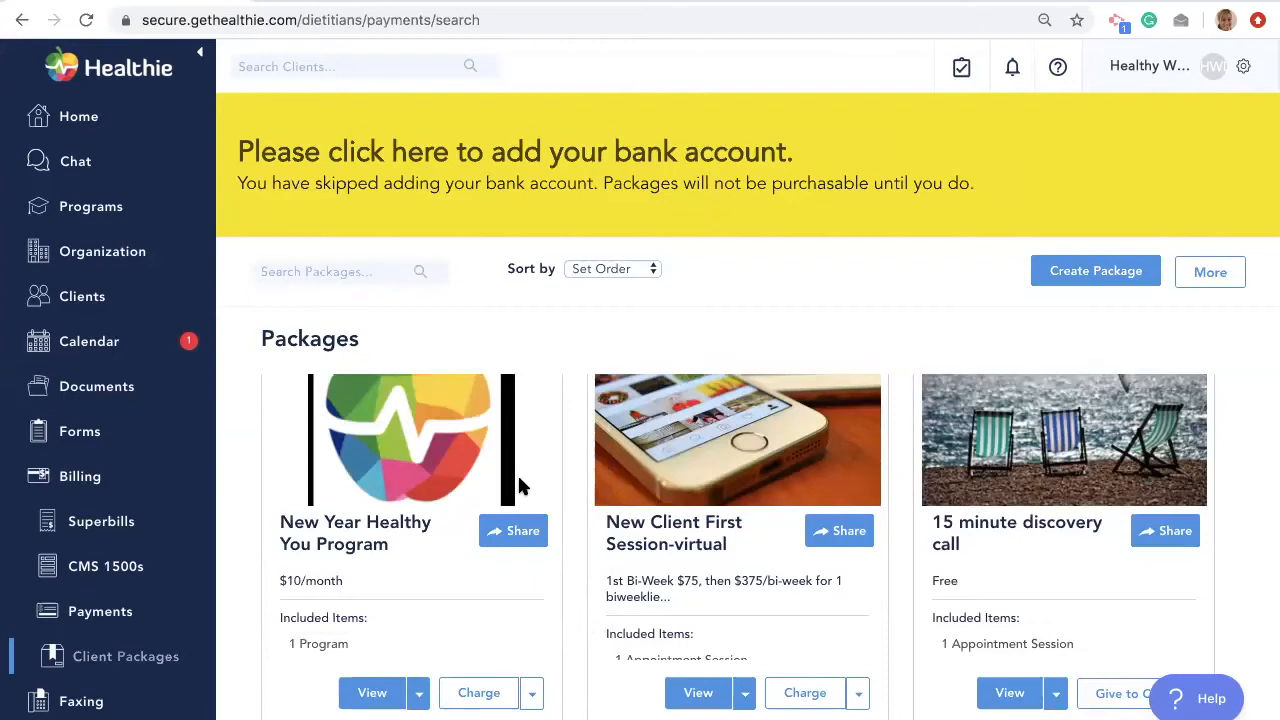
# - Request payment for the New Year Healthy You Program package from a chosen client
pyautogui.scroll(-1, 517, 473)
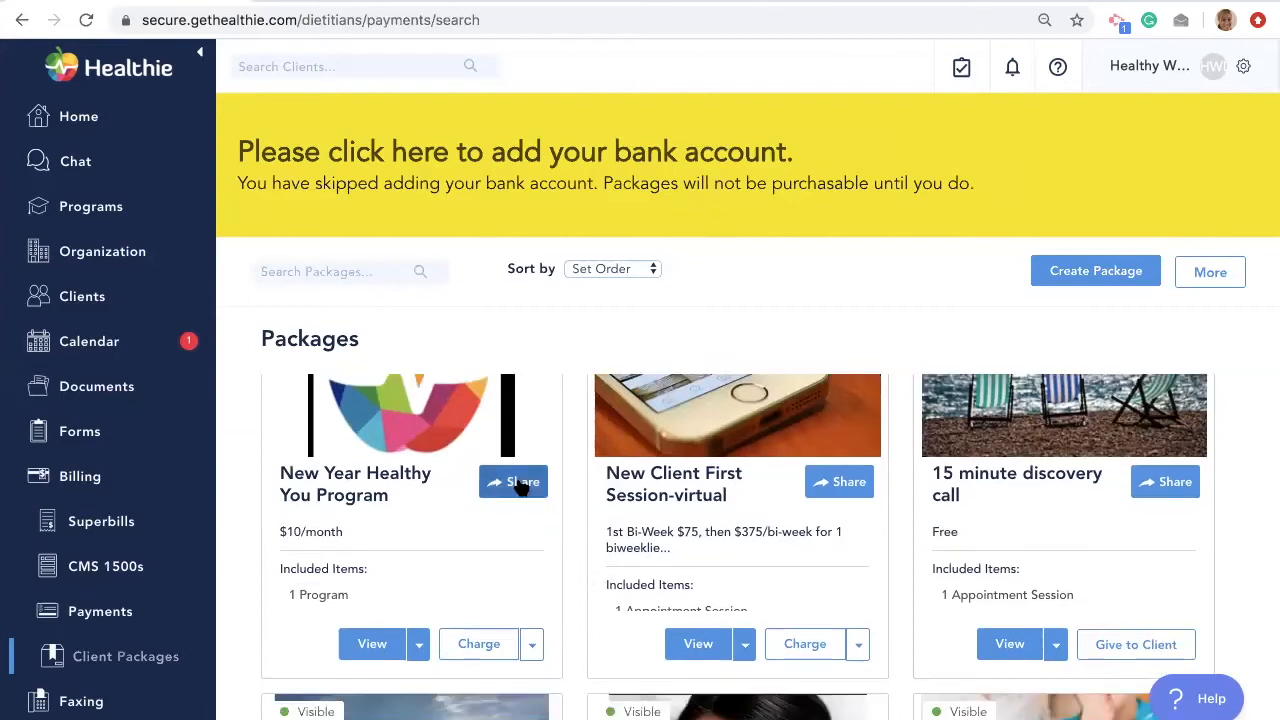
pyautogui.click(533, 645)
pyautogui.scroll(-1, 533, 645)
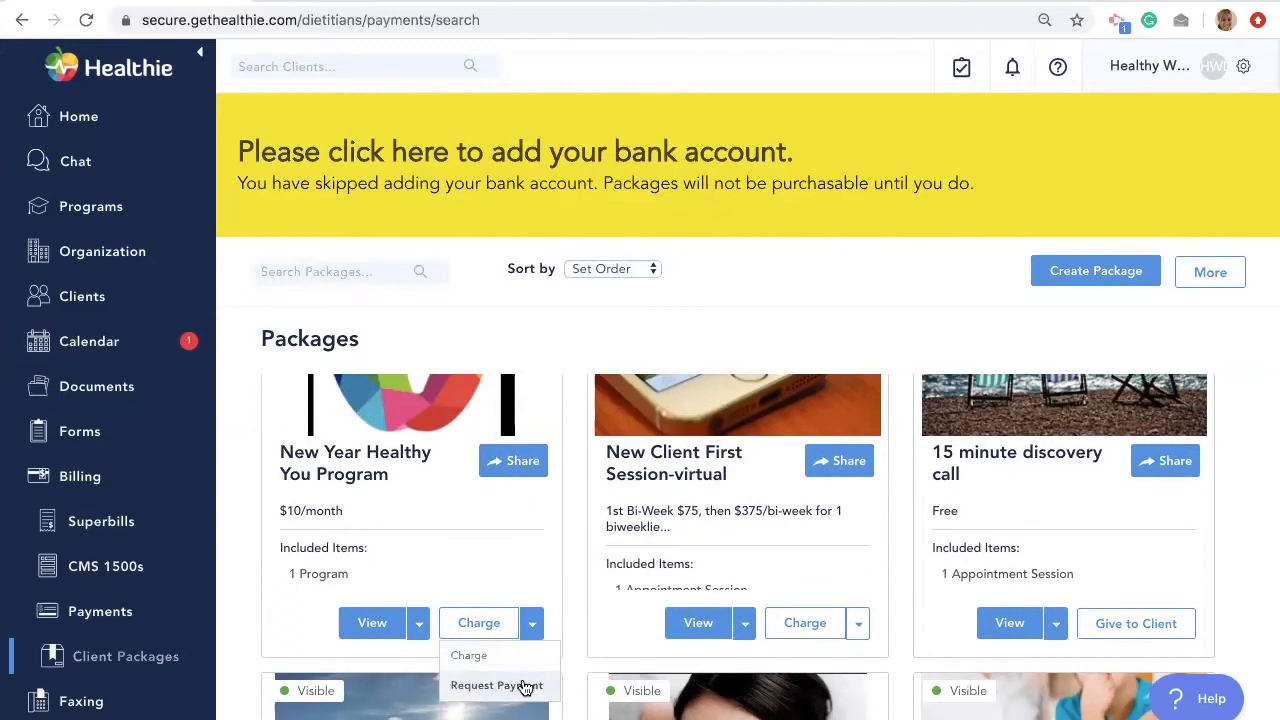
pyautogui.click(525, 686)
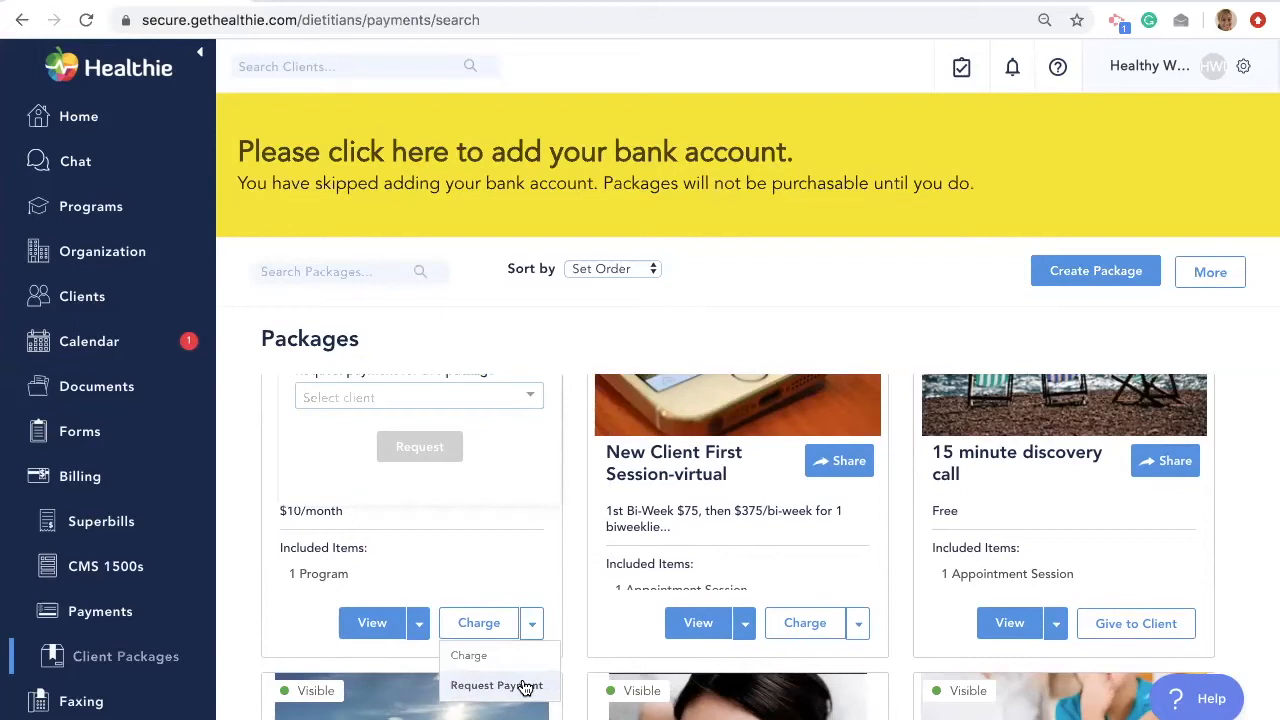
pyautogui.scroll(1, 515, 580)
pyautogui.click(498, 493)
pyautogui.click(493, 522)
pyautogui.click(437, 540)
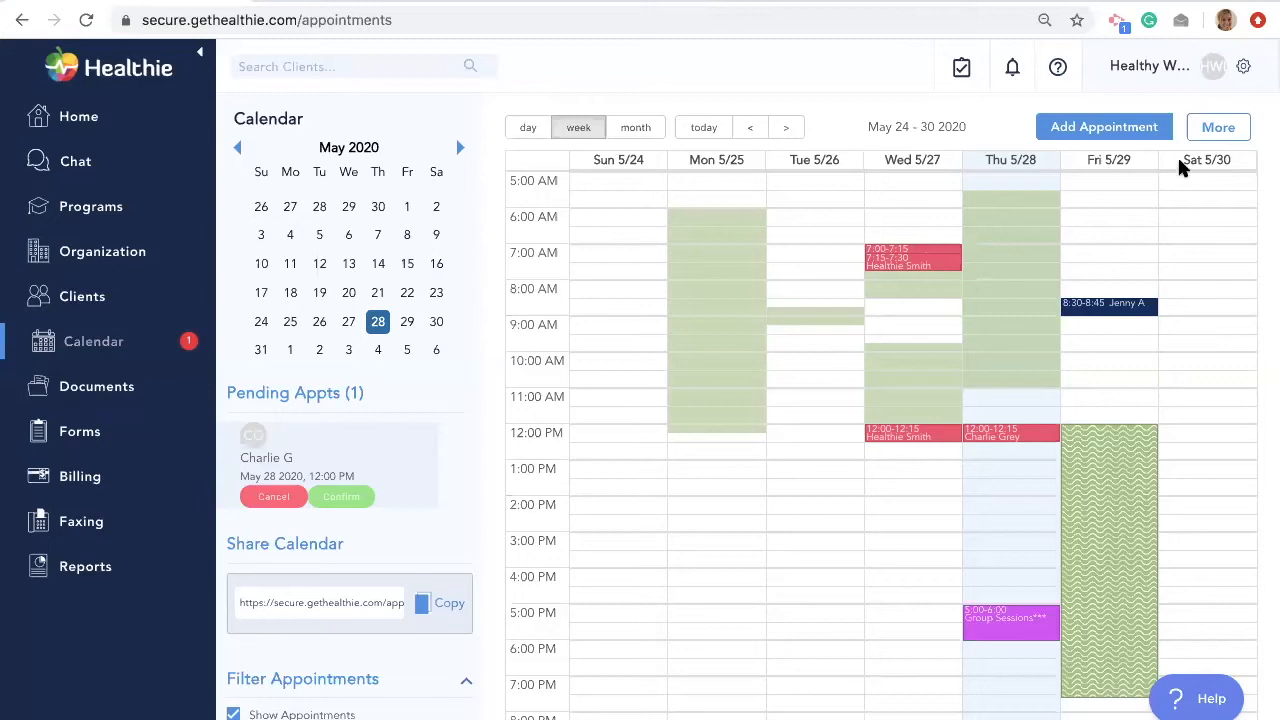
# - Go to Appointment Types through the More menu and begin a new appointment type
pyautogui.click(1224, 127)
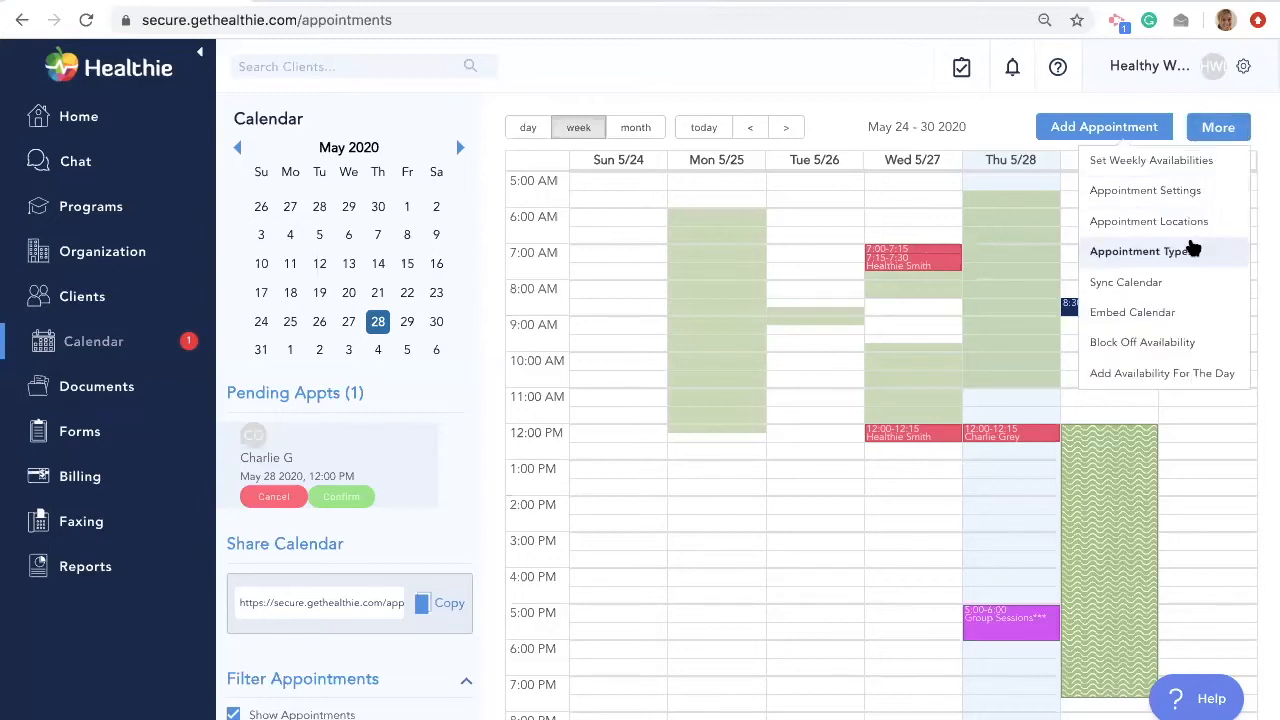
pyautogui.click(1197, 262)
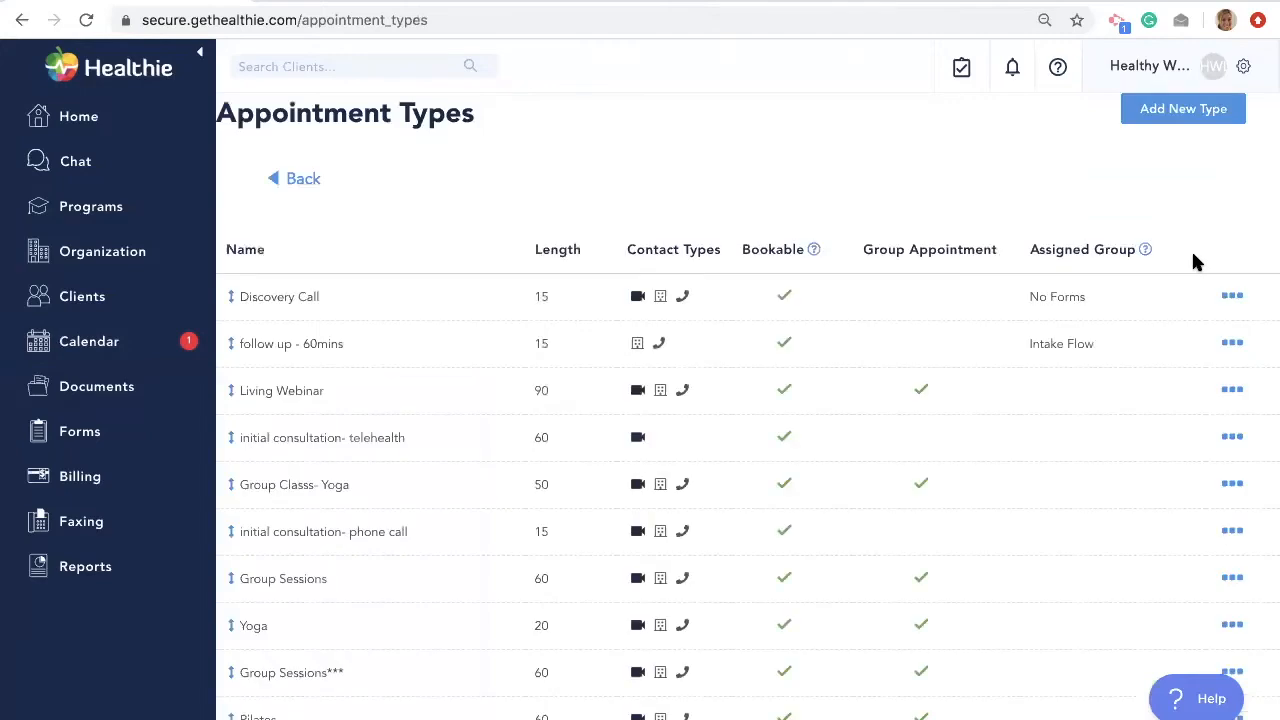
pyautogui.click(1158, 112)
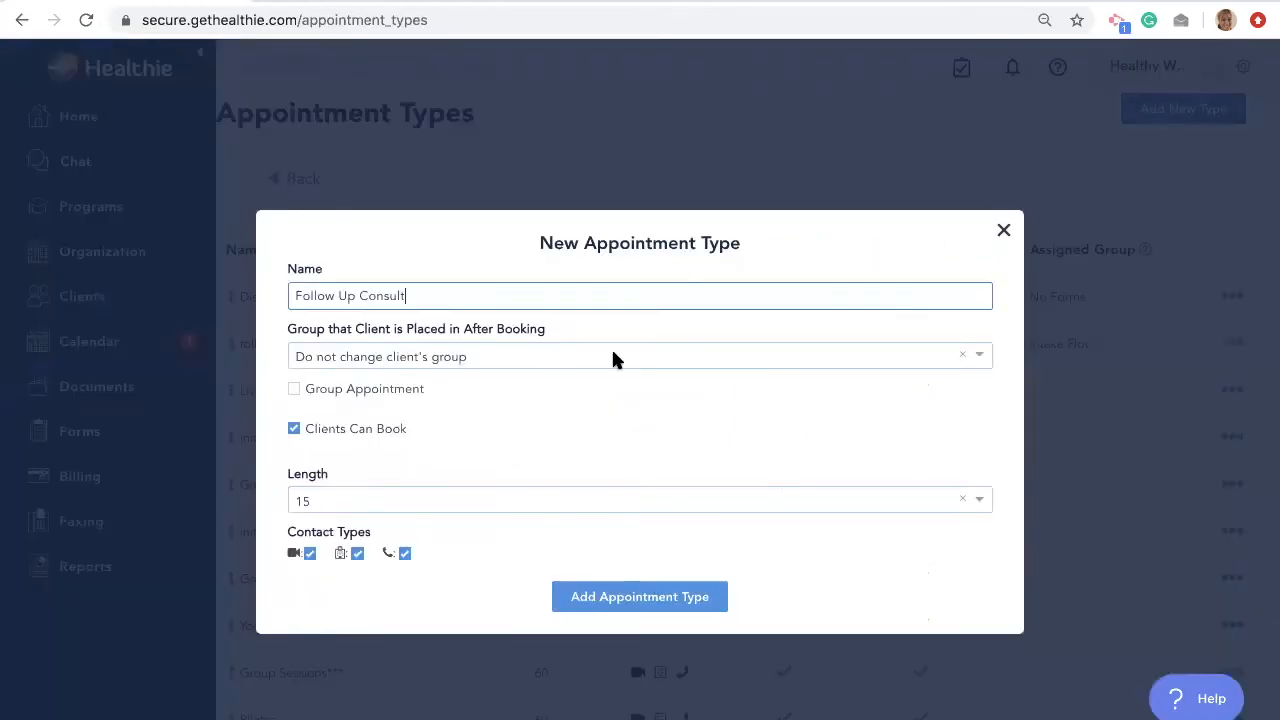
# - Set Follow Up Consult to 45 minutes, remove in-person contact, and save it
pyautogui.click(460, 500)
pyautogui.scroll(-3, 457, 594)
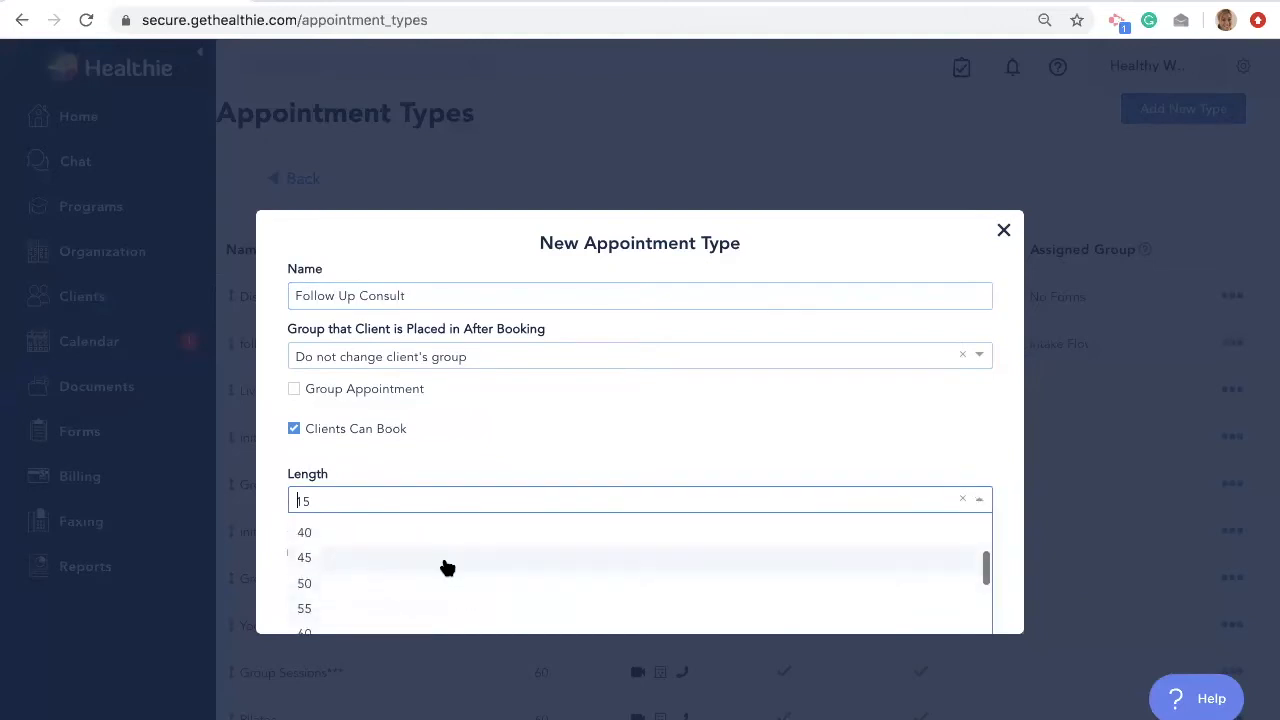
pyautogui.click(443, 563)
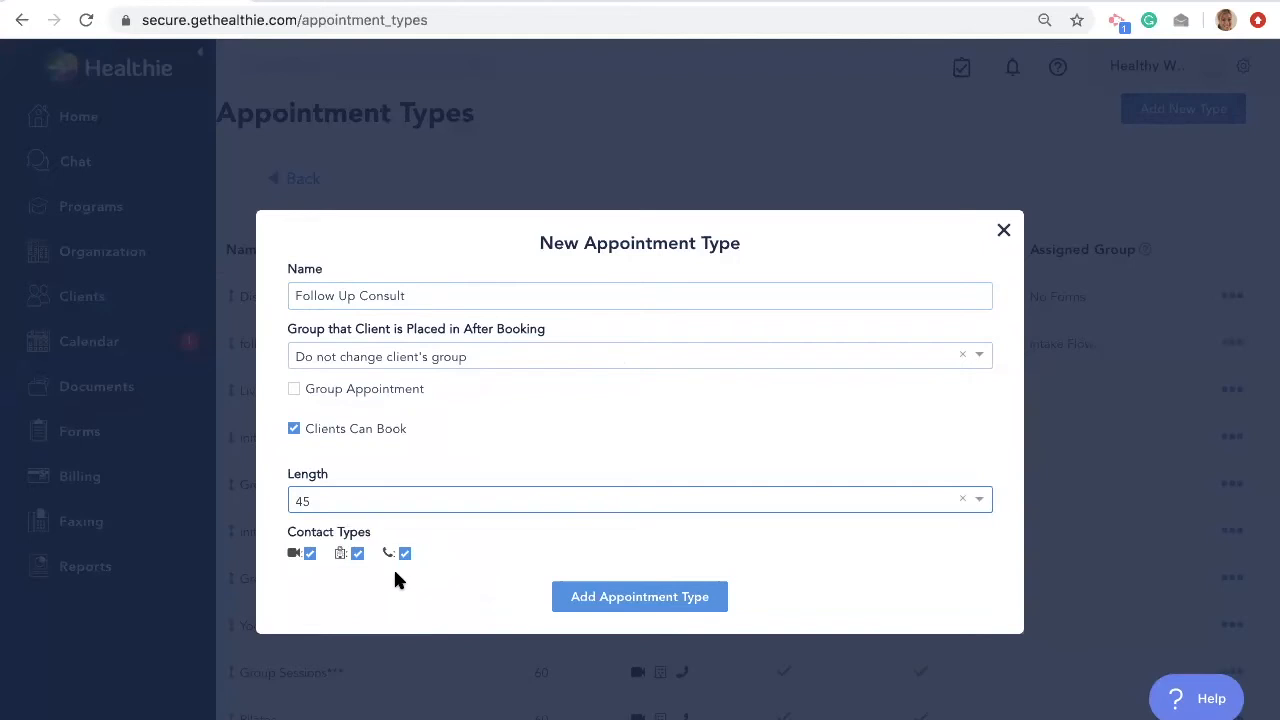
pyautogui.click(356, 556)
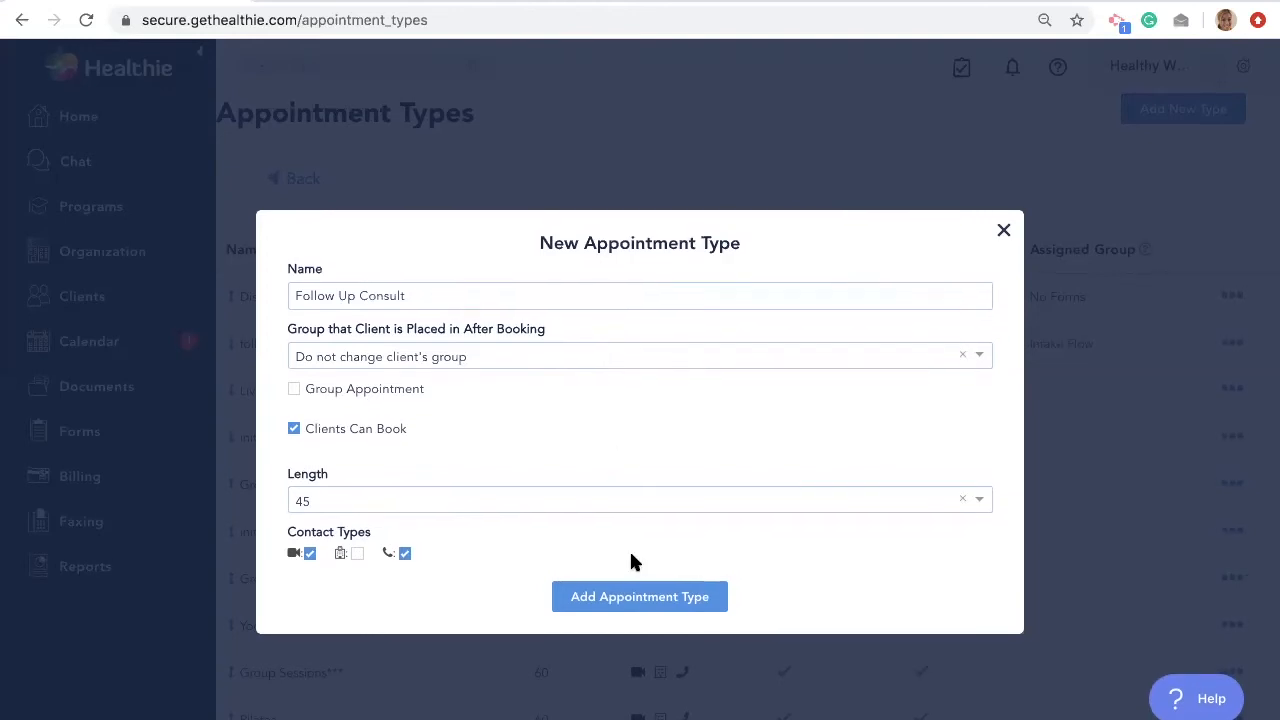
pyautogui.click(641, 608)
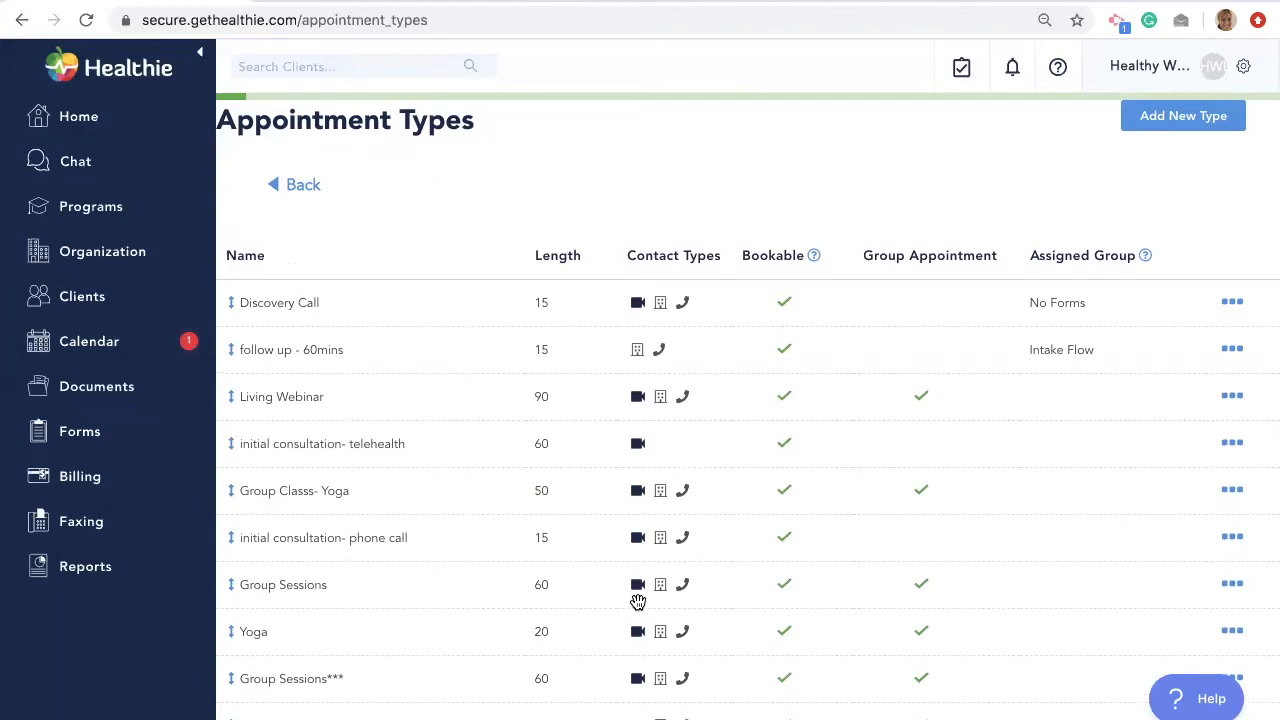
# - Check that Follow Up Consult appears in the Appointment Types table, then go back to the Calendar
pyautogui.scroll(-6, 638, 601)
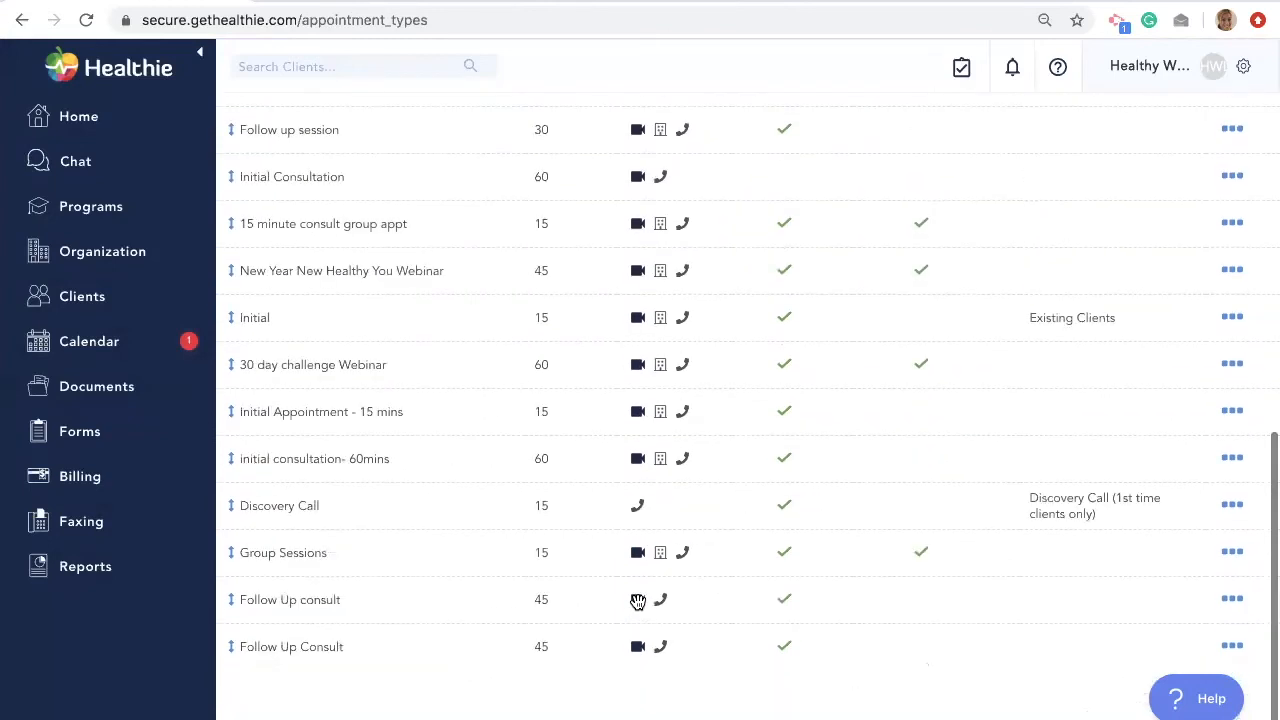
pyautogui.scroll(10, 536, 580)
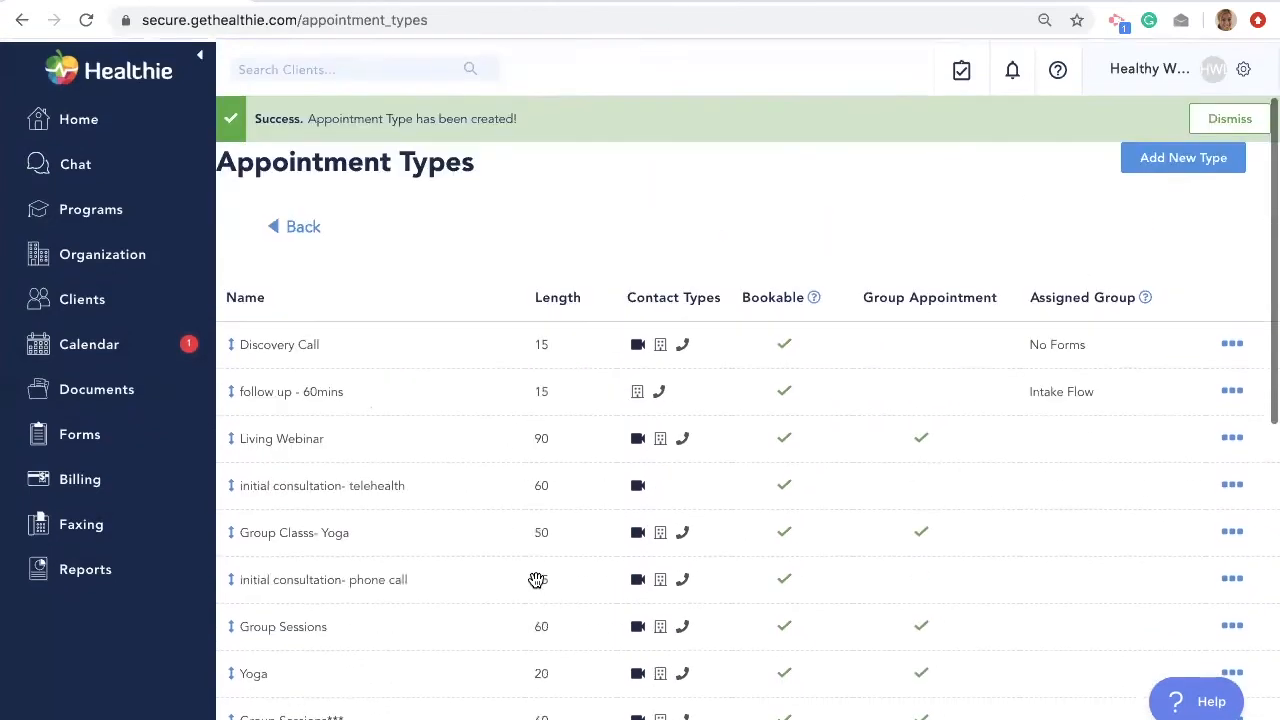
pyautogui.click(150, 352)
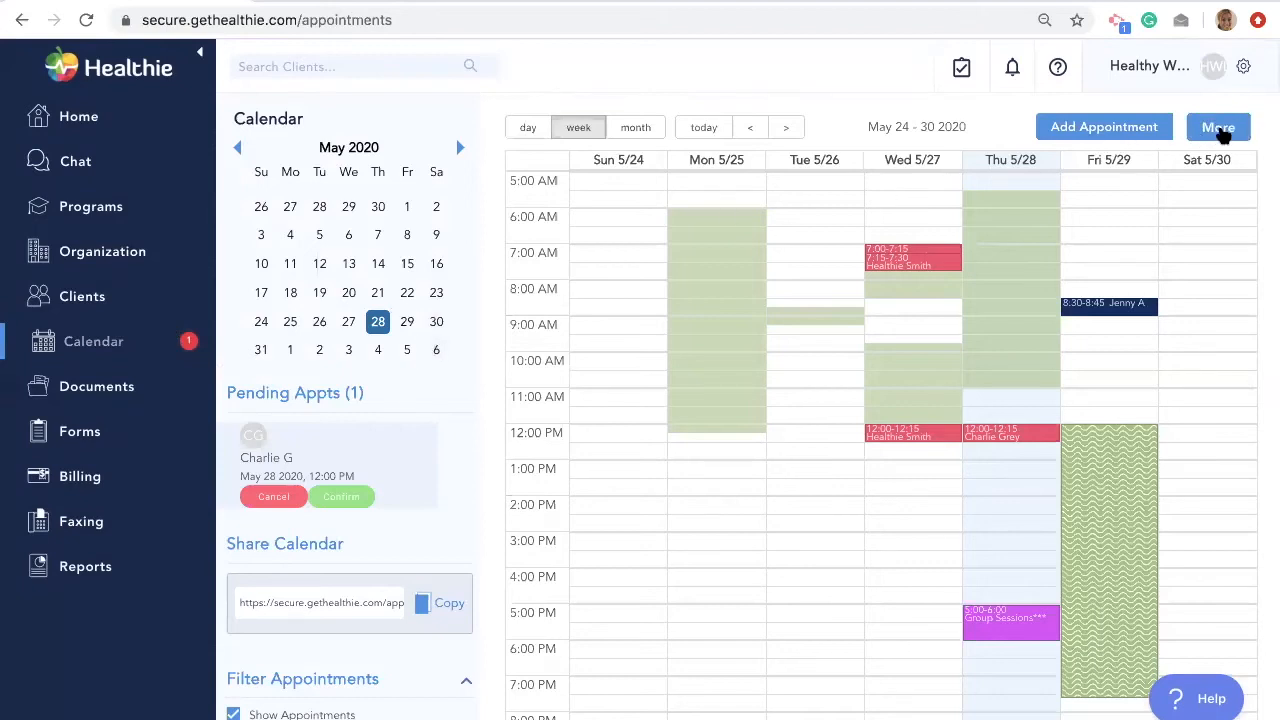
pyautogui.click(1220, 130)
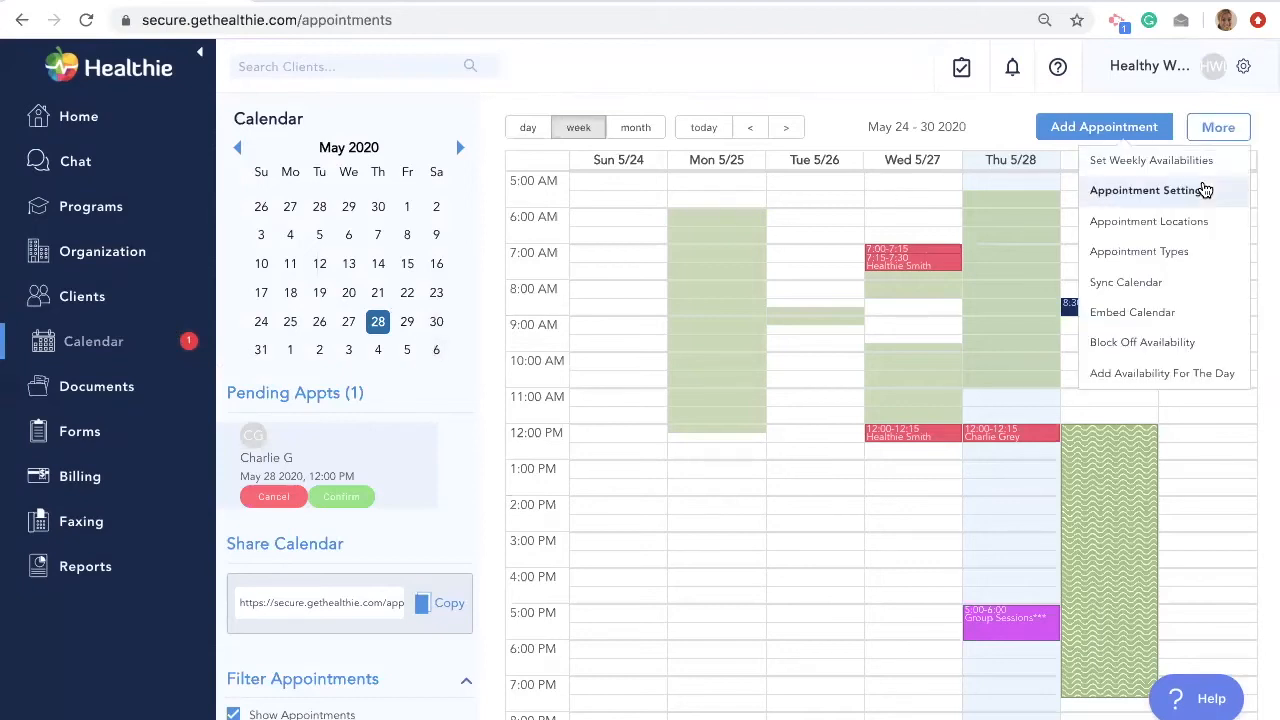
pyautogui.click(1205, 190)
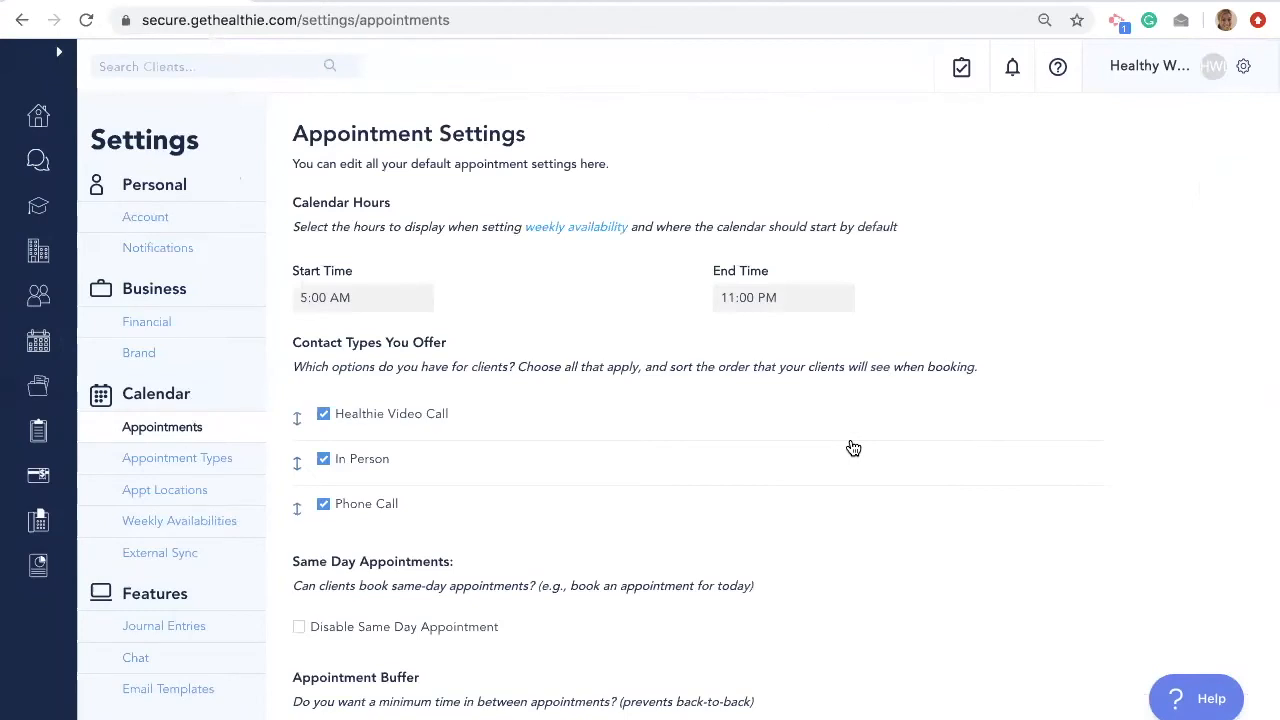
pyautogui.scroll(-5, 853, 448)
pyautogui.scroll(-3, 850, 446)
pyautogui.scroll(-5, 850, 446)
pyautogui.scroll(-5, 850, 446)
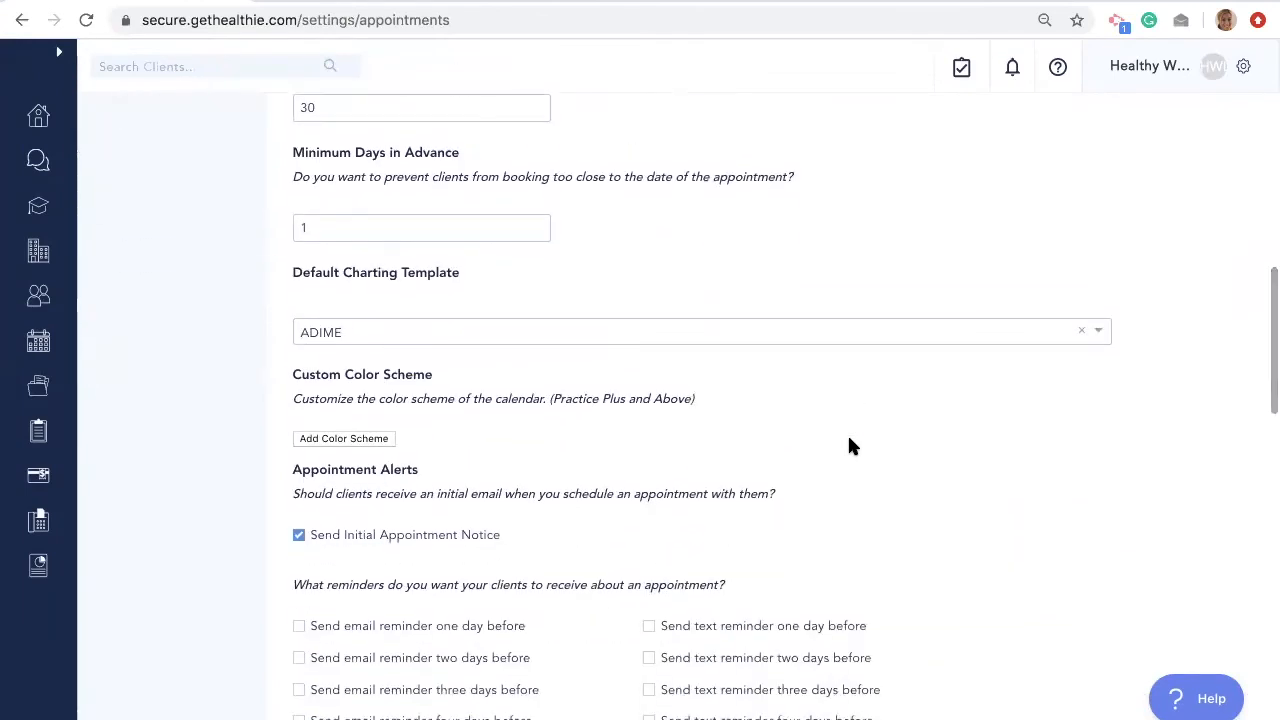
pyautogui.scroll(-3, 848, 446)
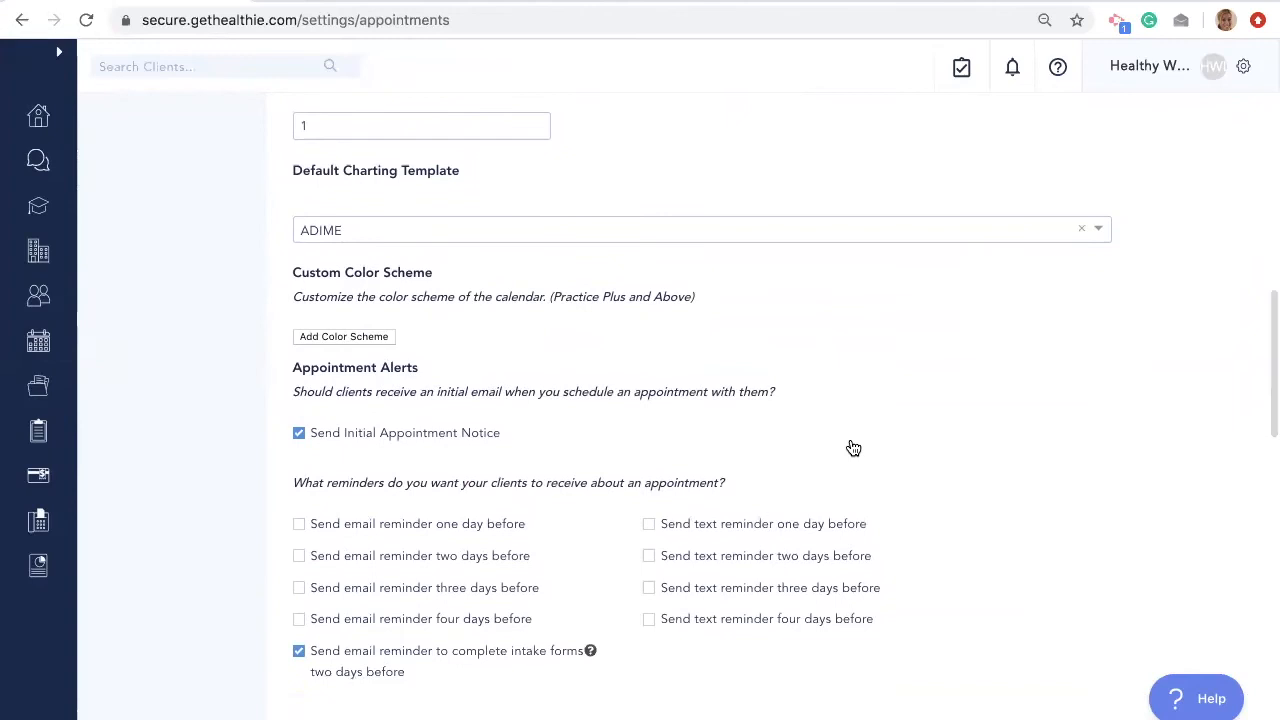
pyautogui.scroll(-1, 851, 447)
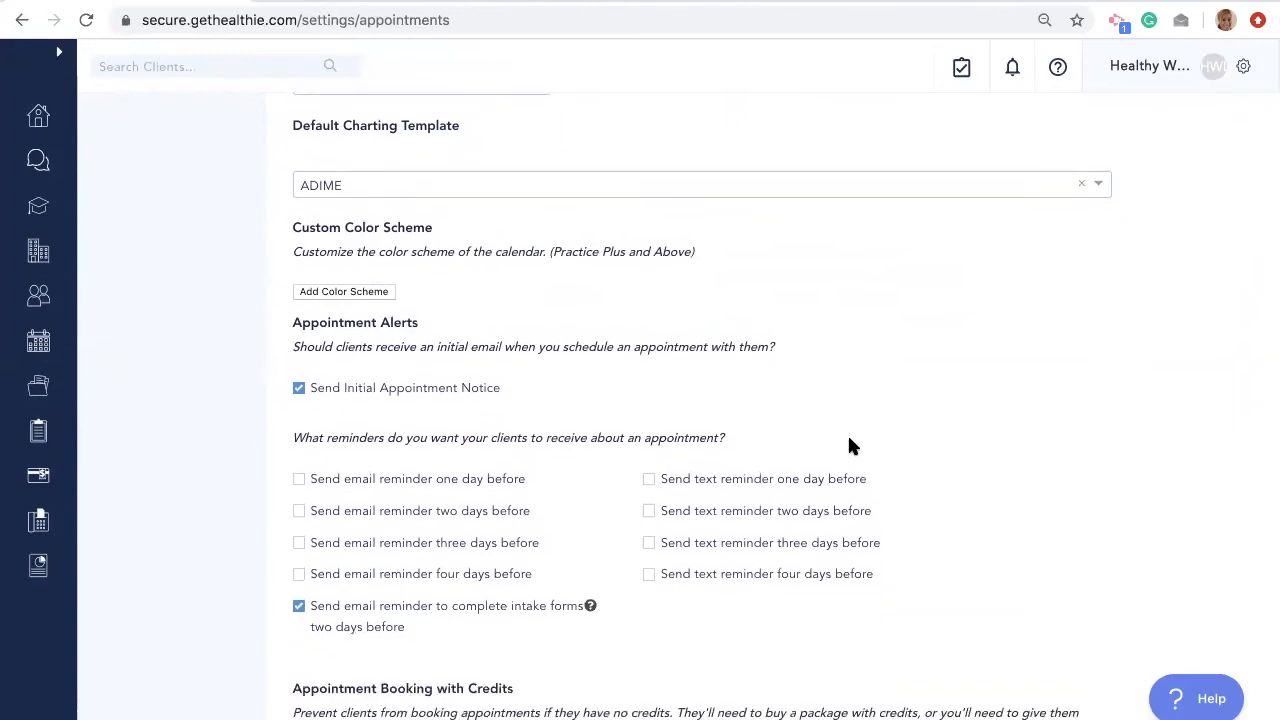
pyautogui.scroll(-15, 849, 446)
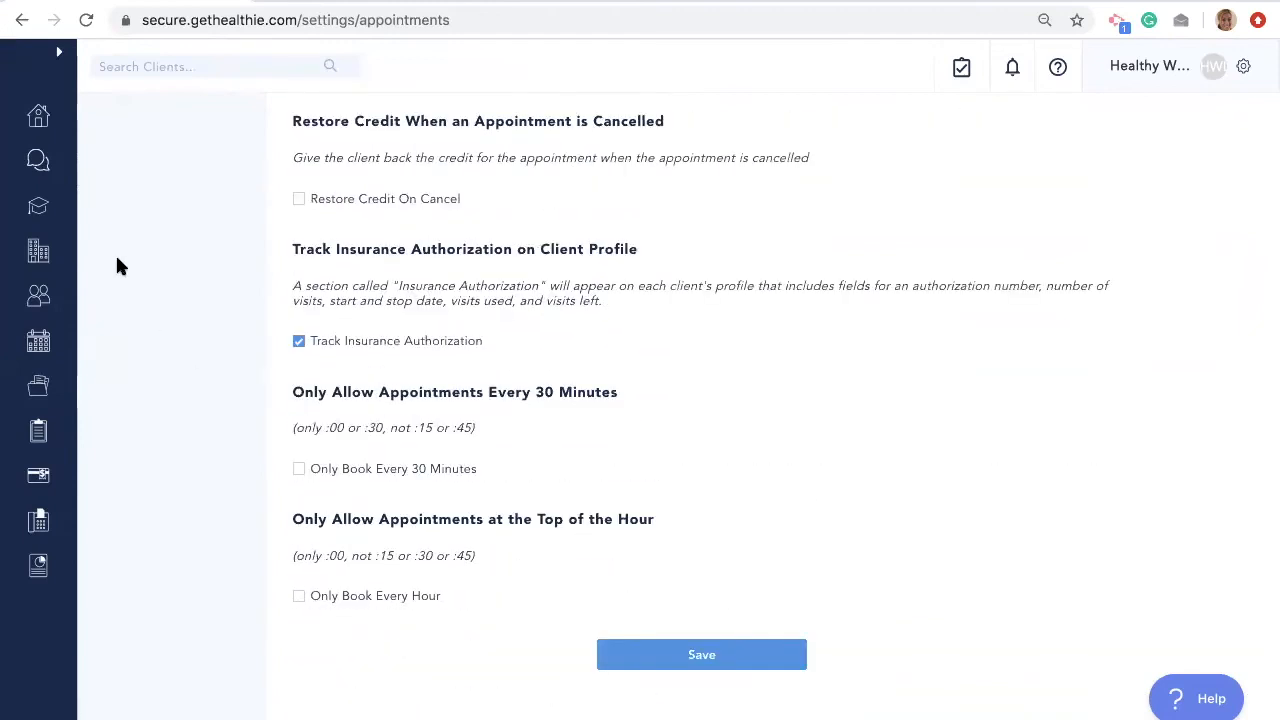
pyautogui.click(60, 55)
pyautogui.click(92, 352)
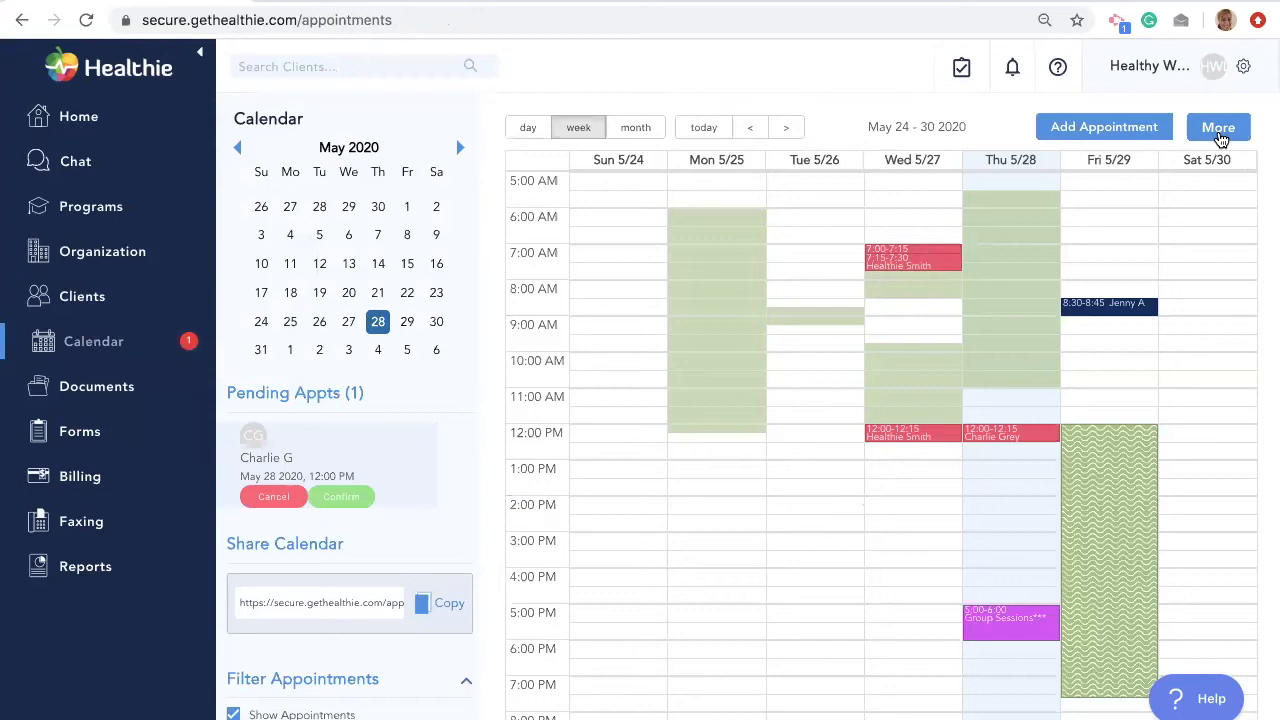
pyautogui.click(1219, 131)
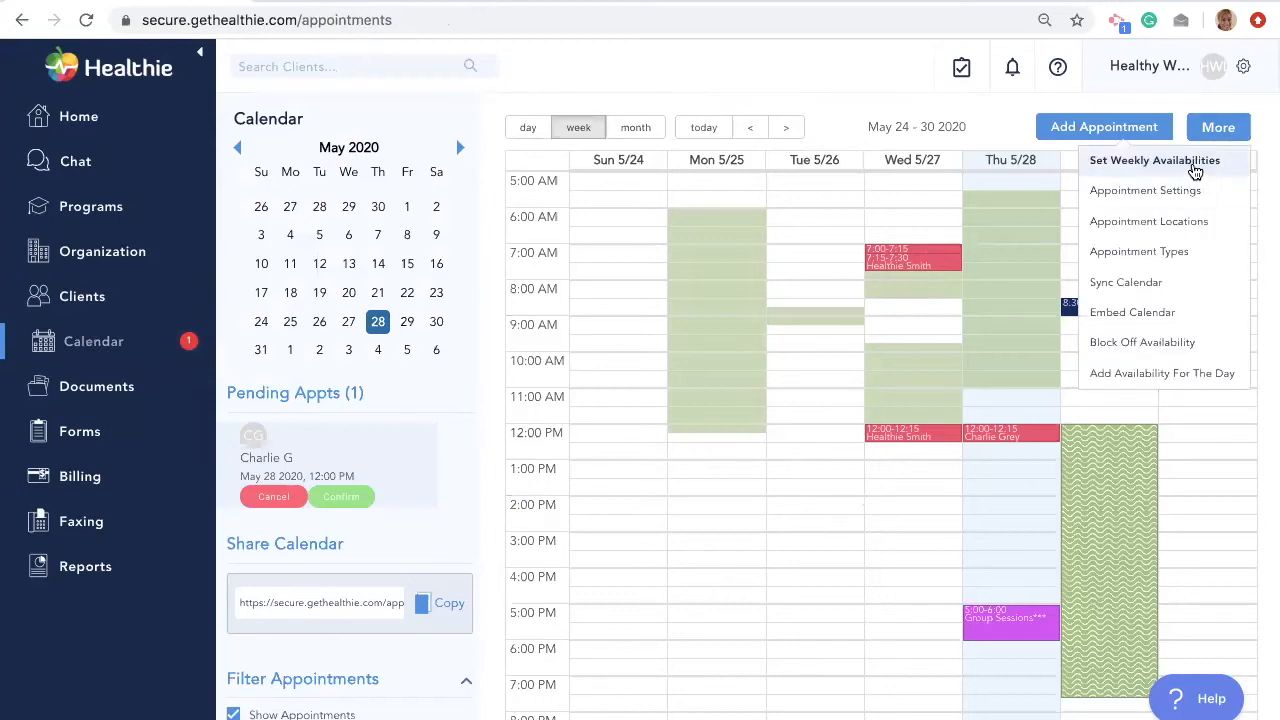
pyautogui.click(1195, 172)
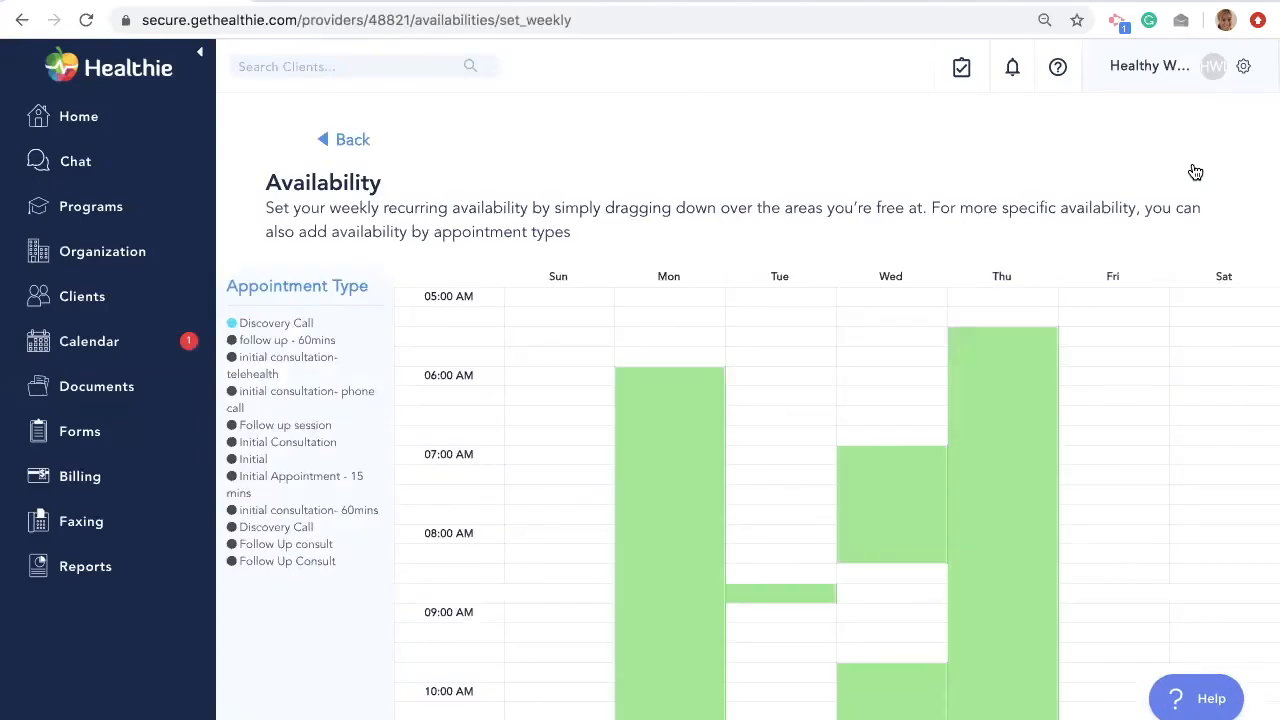
pyautogui.moveTo(1140, 375); pyautogui.dragTo(1137, 660)
pyautogui.scroll(-2, 1114, 449)
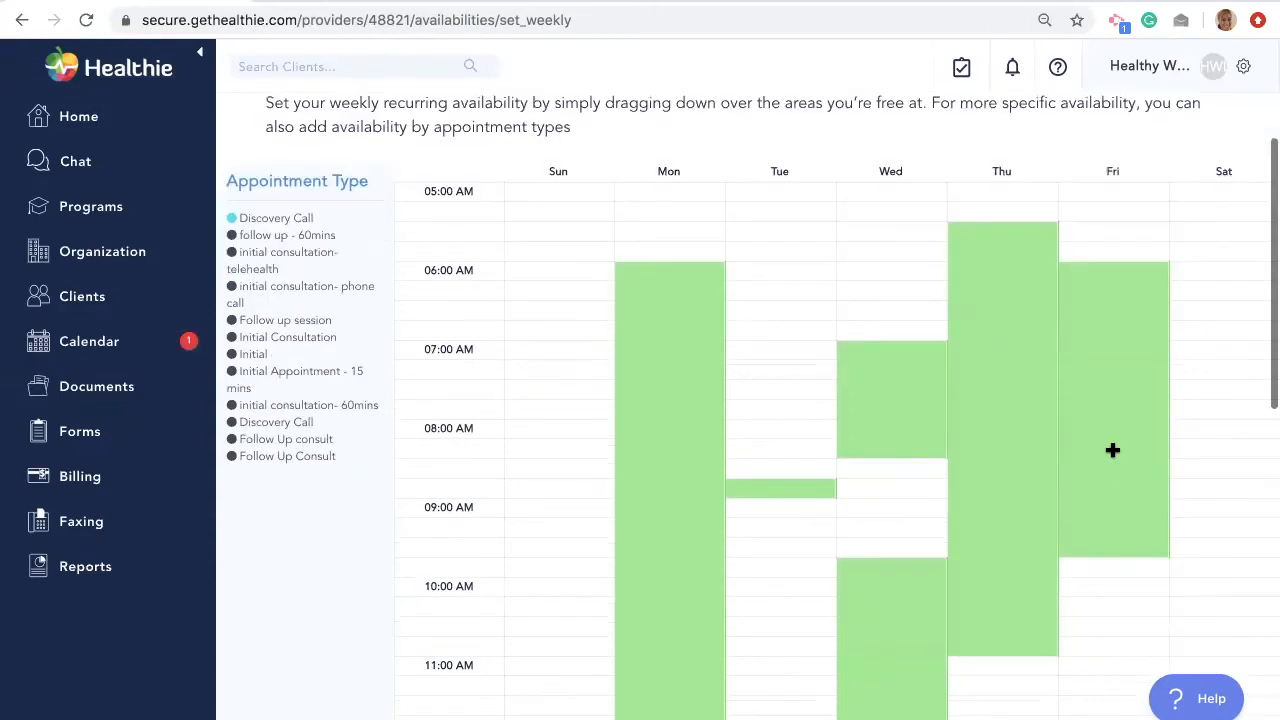
pyautogui.moveTo(1217, 334); pyautogui.dragTo(1214, 478)
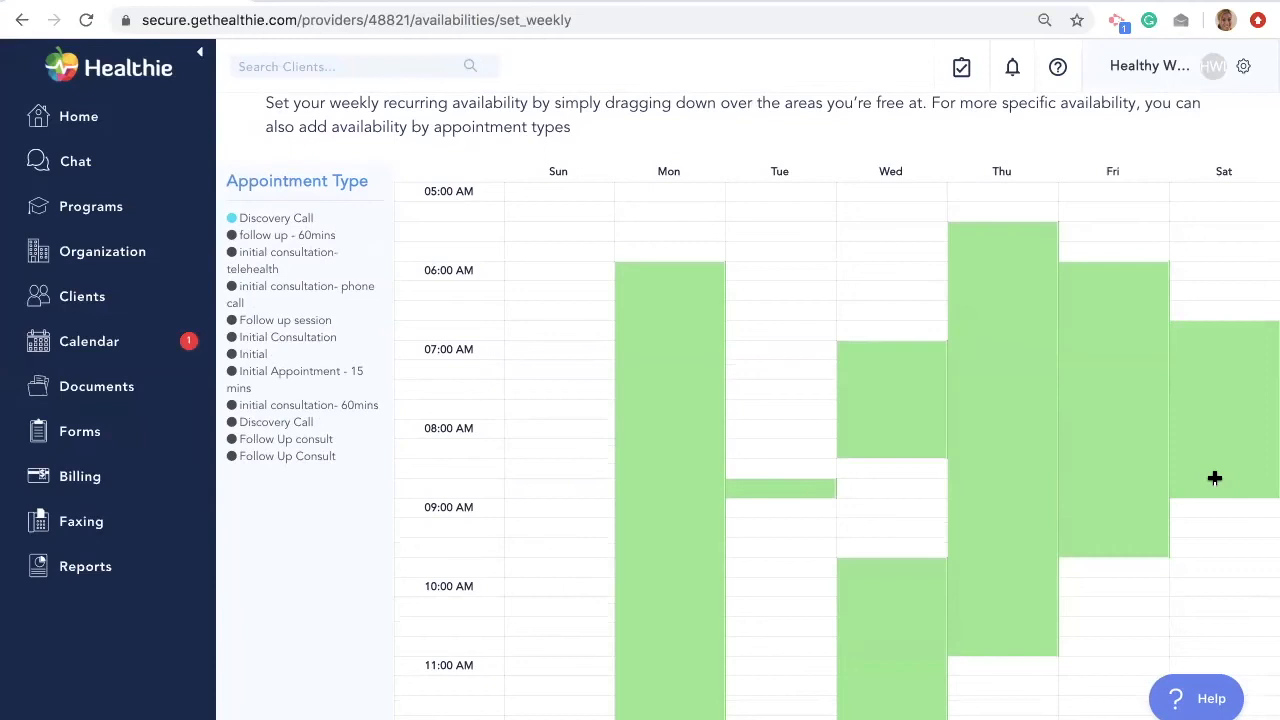
pyautogui.moveTo(1117, 266); pyautogui.dragTo(1118, 548)
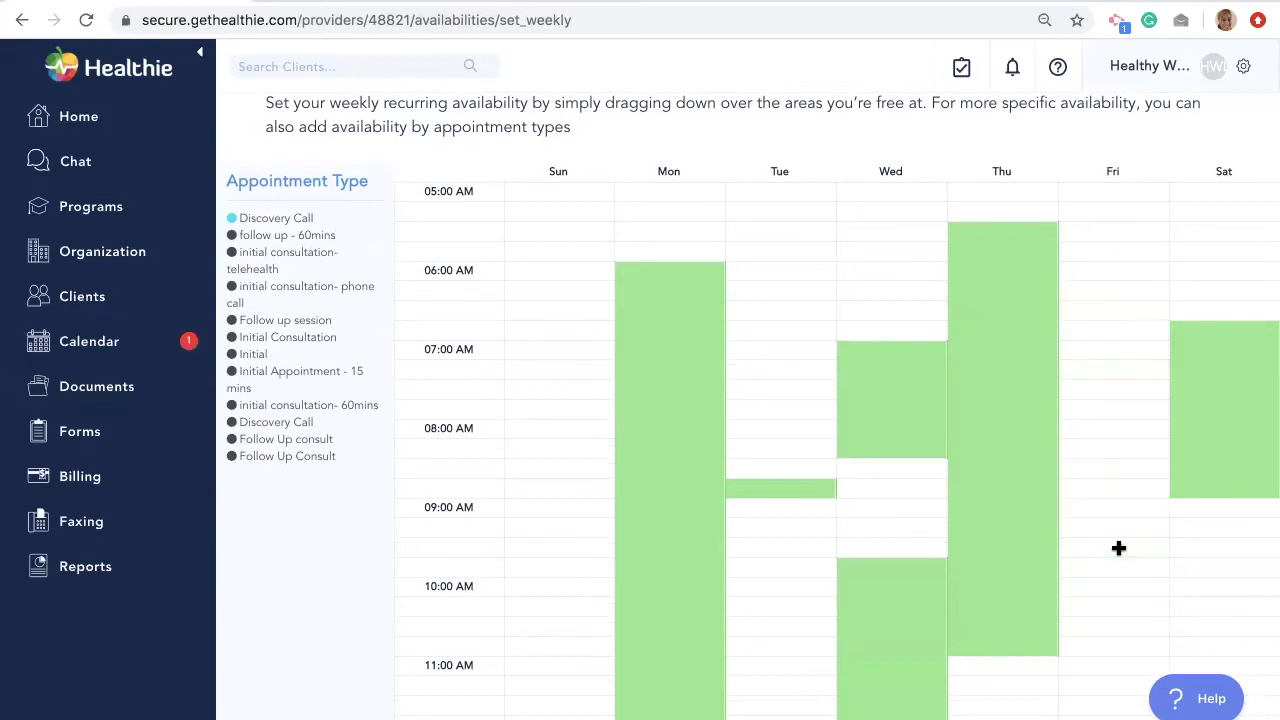
pyautogui.moveTo(1226, 316); pyautogui.dragTo(1214, 490)
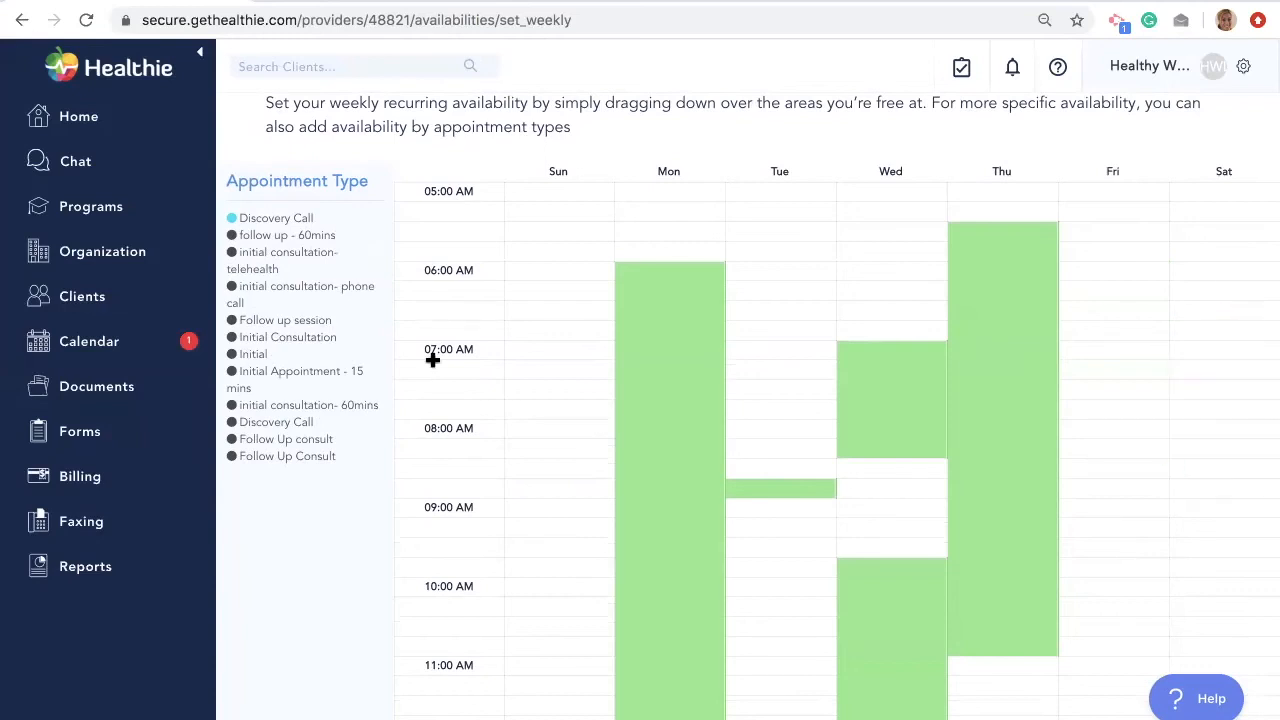
pyautogui.click(97, 343)
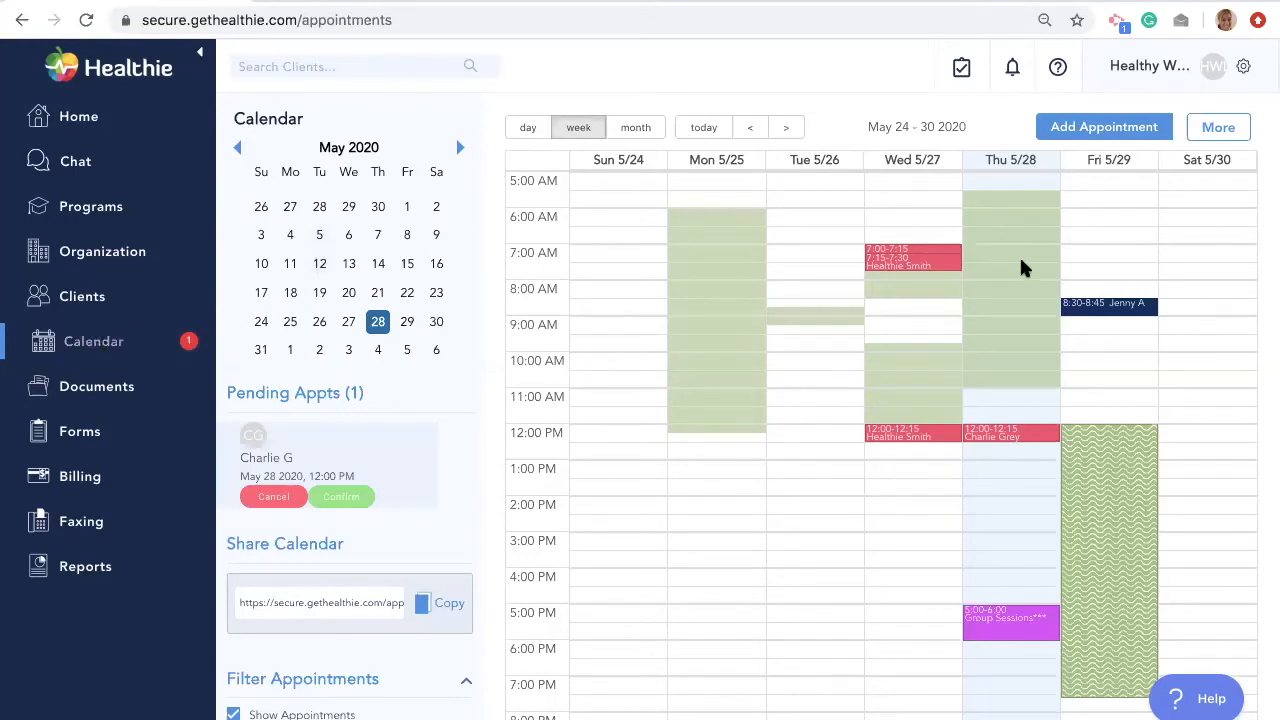
# - Add single-day availability on May 30, 2020 starting 10:00 AM for Discovery Call - 15 Minutes
pyautogui.click(1225, 132)
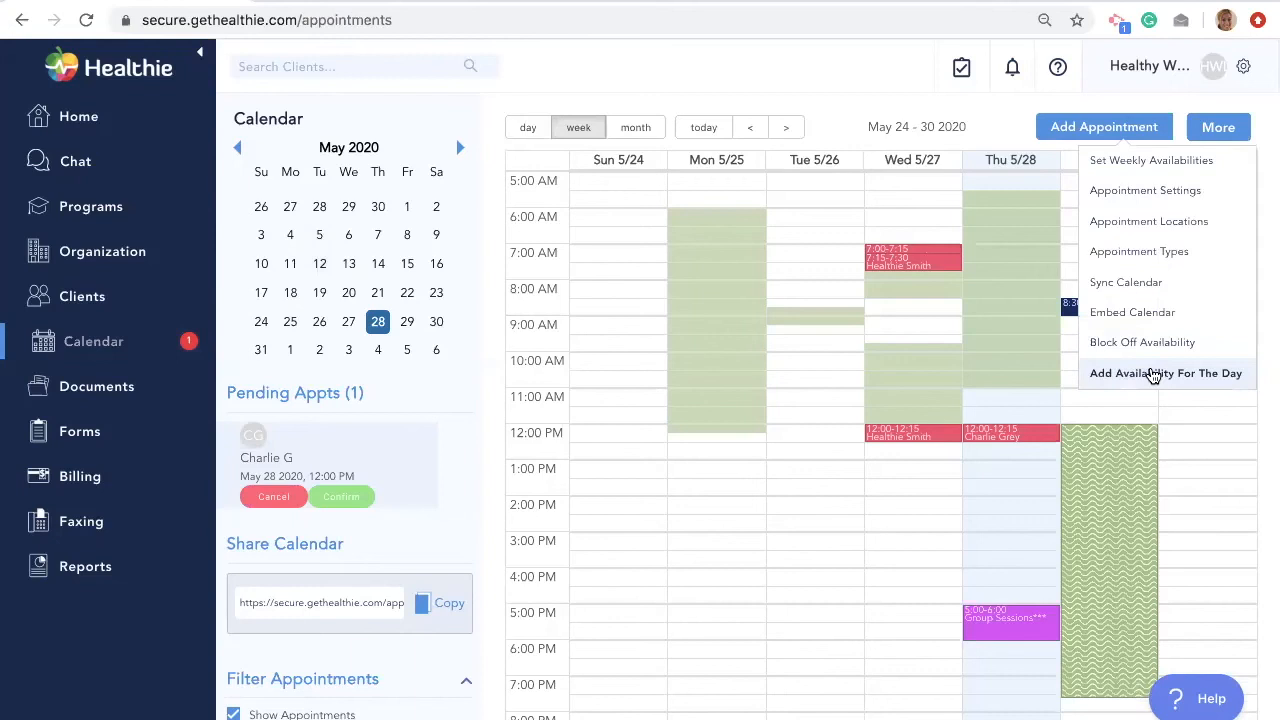
pyautogui.click(1154, 375)
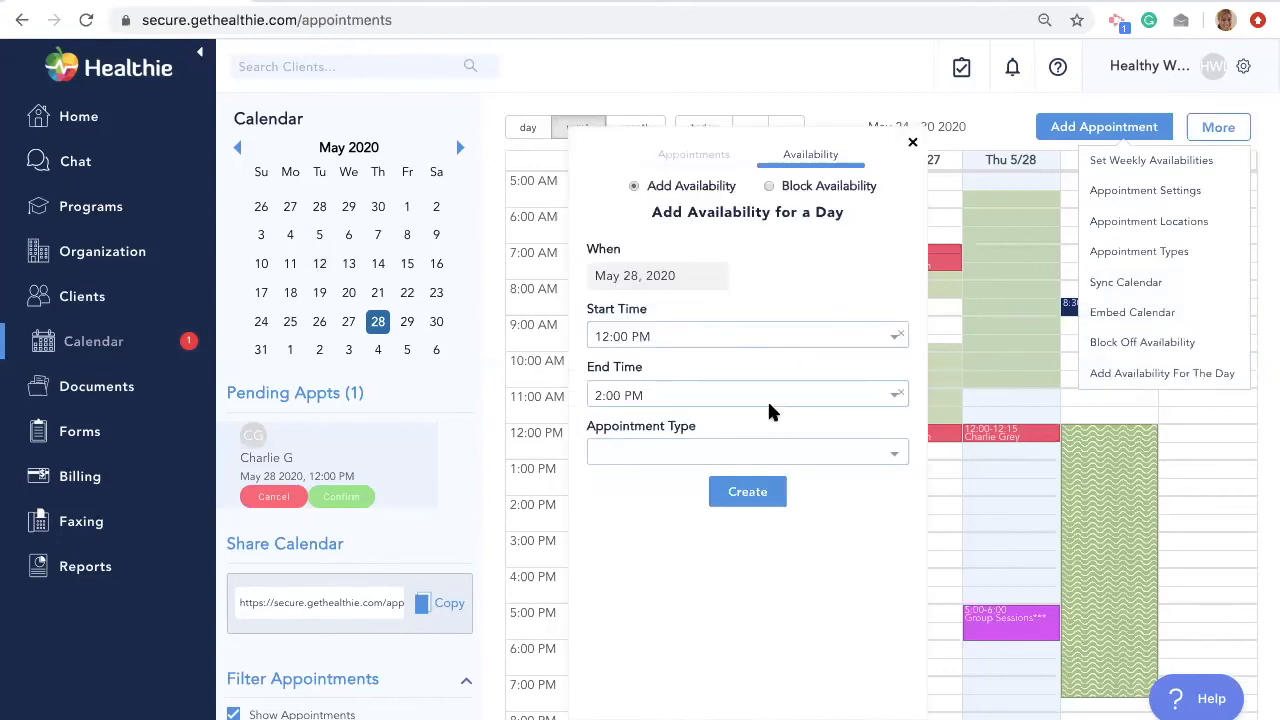
pyautogui.click(750, 335)
pyautogui.click(743, 301)
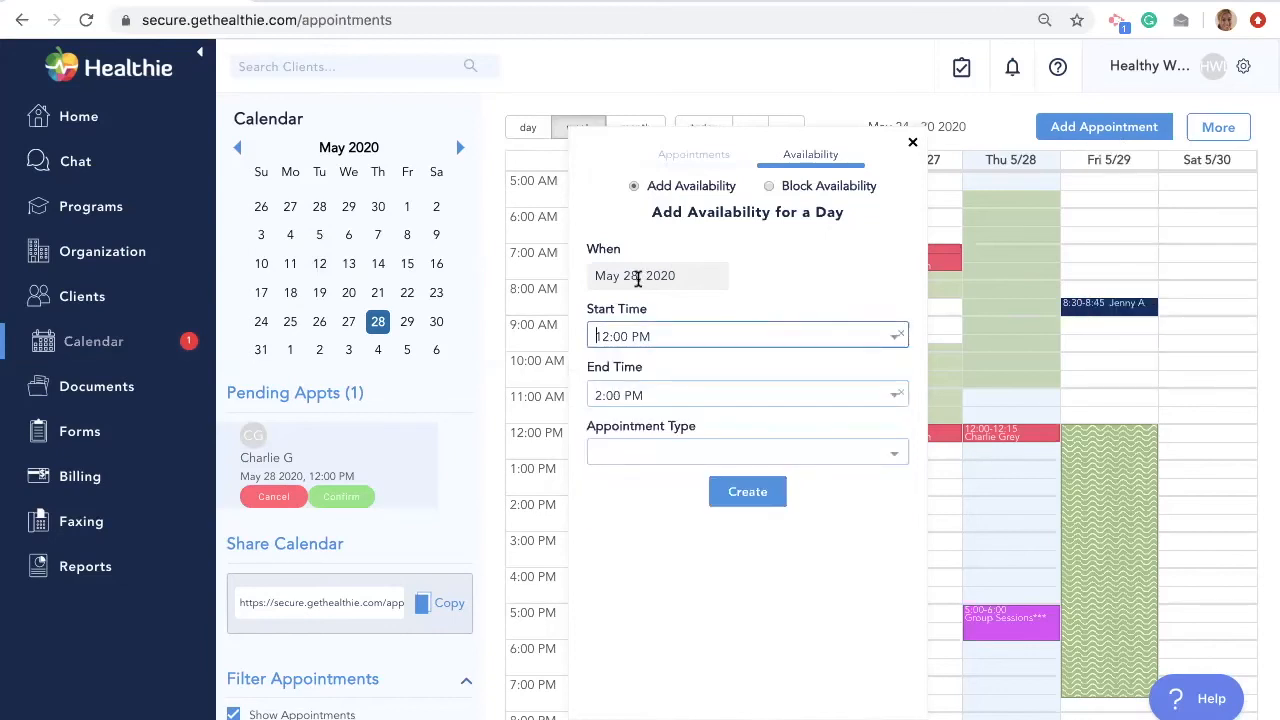
pyautogui.click(638, 279)
pyautogui.click(783, 491)
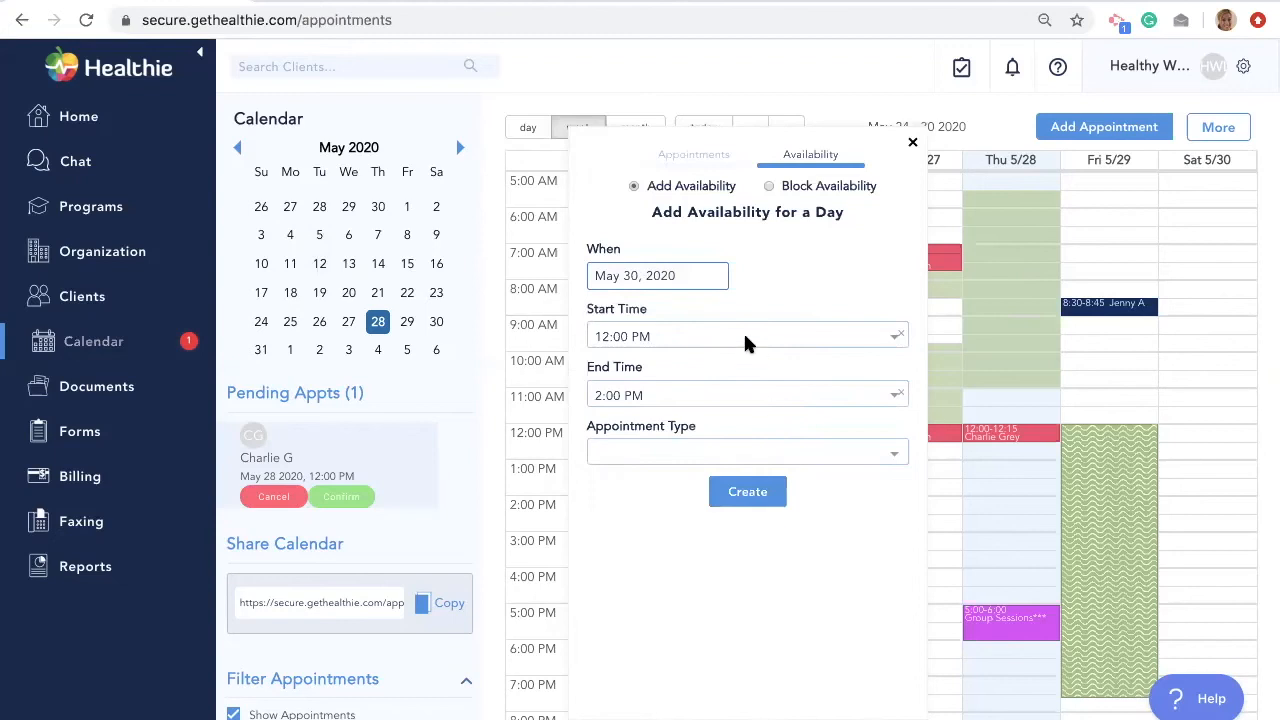
pyautogui.click(674, 452)
pyautogui.click(663, 476)
pyautogui.click(656, 338)
pyautogui.scroll(8, 651, 414)
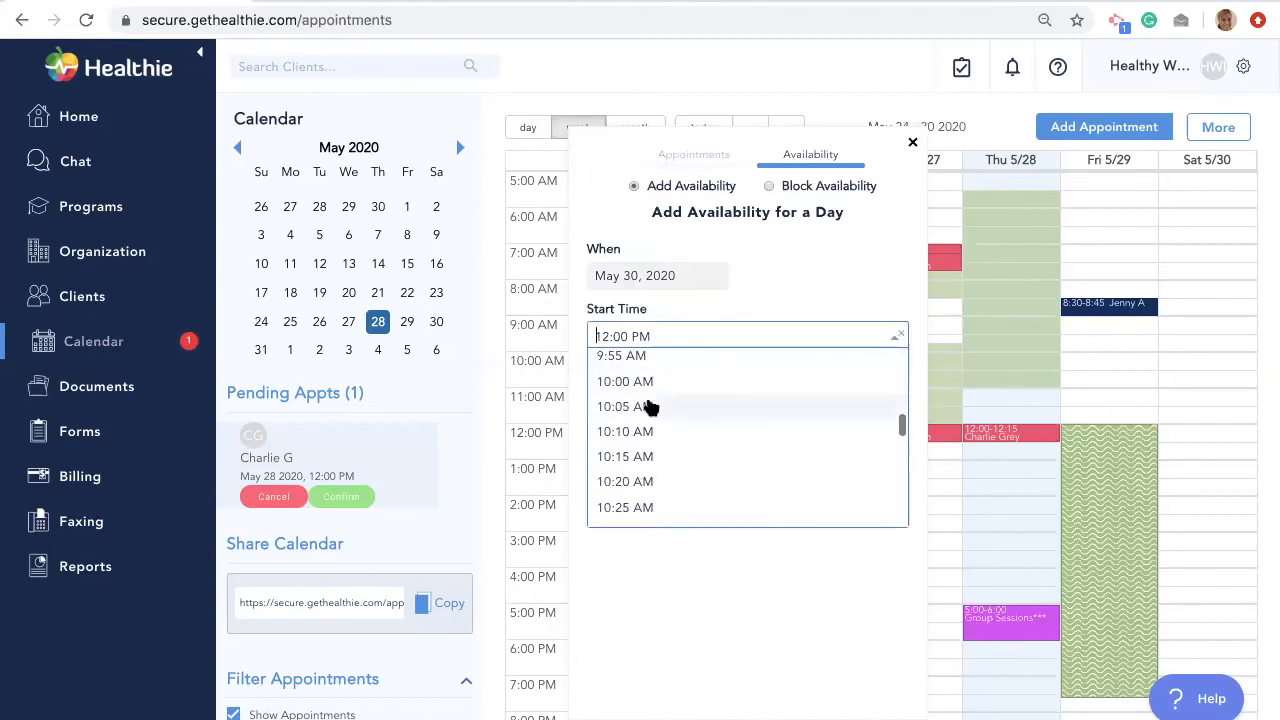
pyautogui.click(645, 383)
pyautogui.click(737, 500)
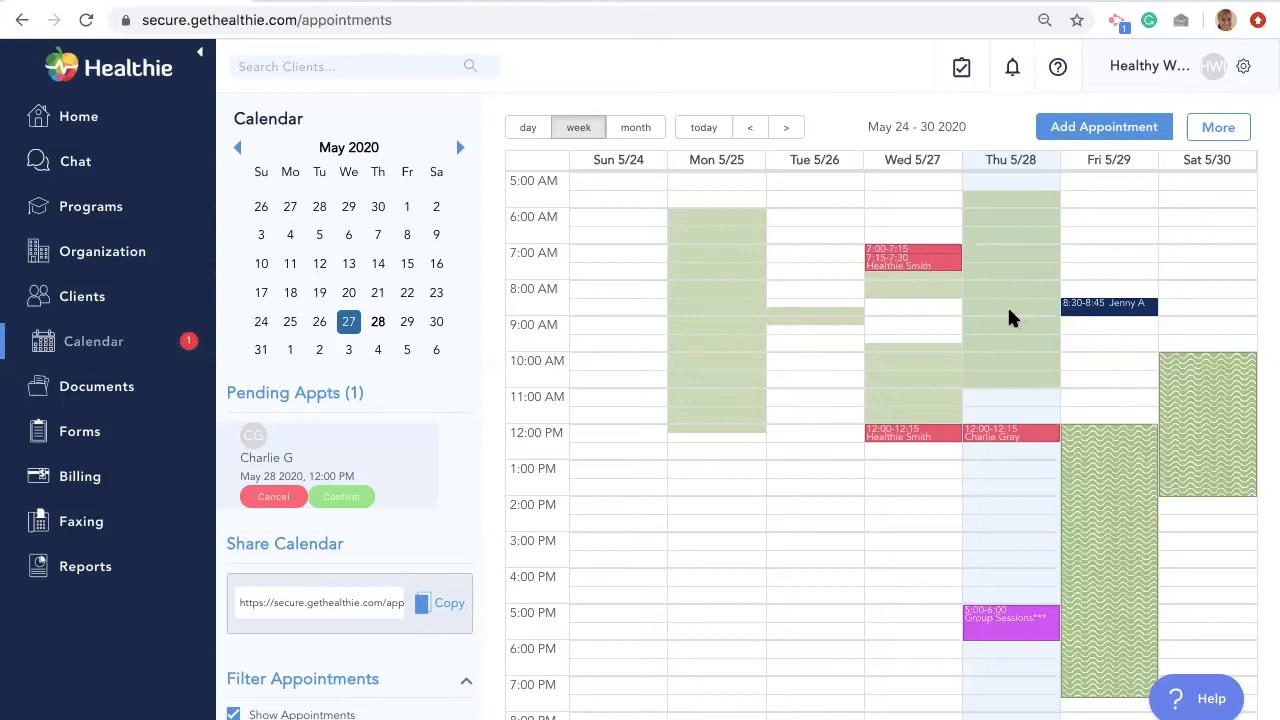
pyautogui.click(1234, 126)
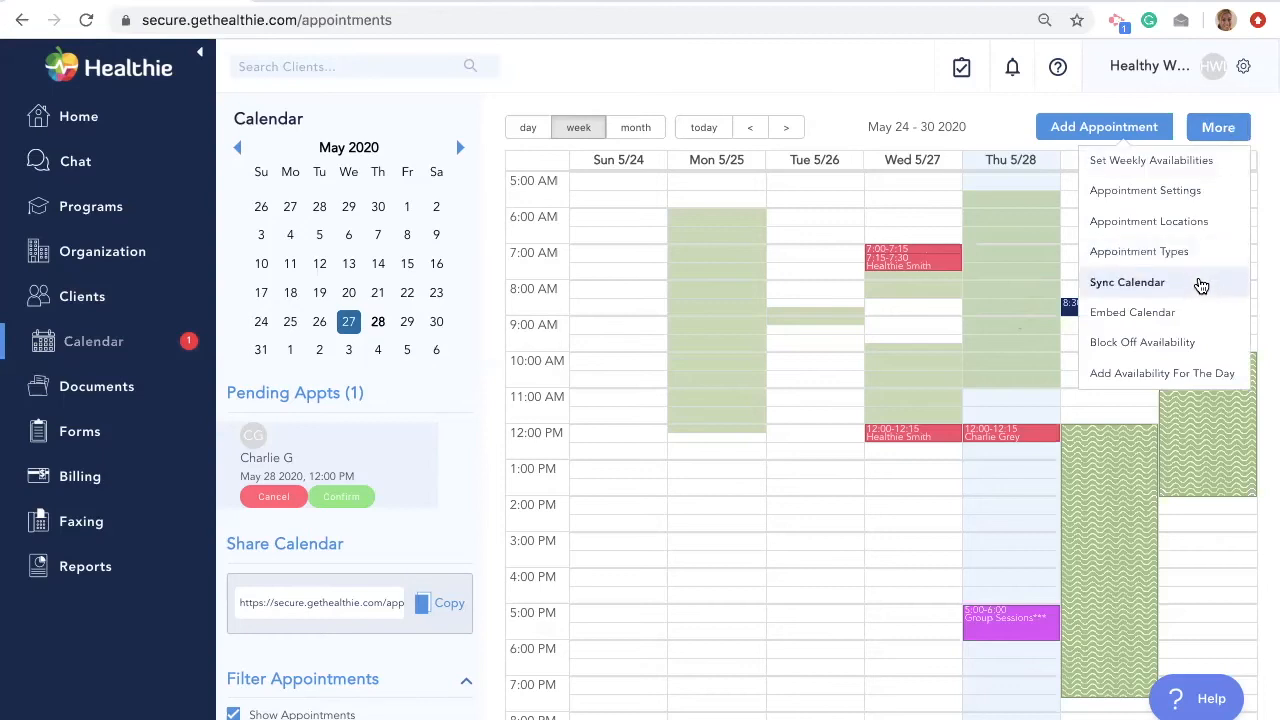
pyautogui.click(1145, 284)
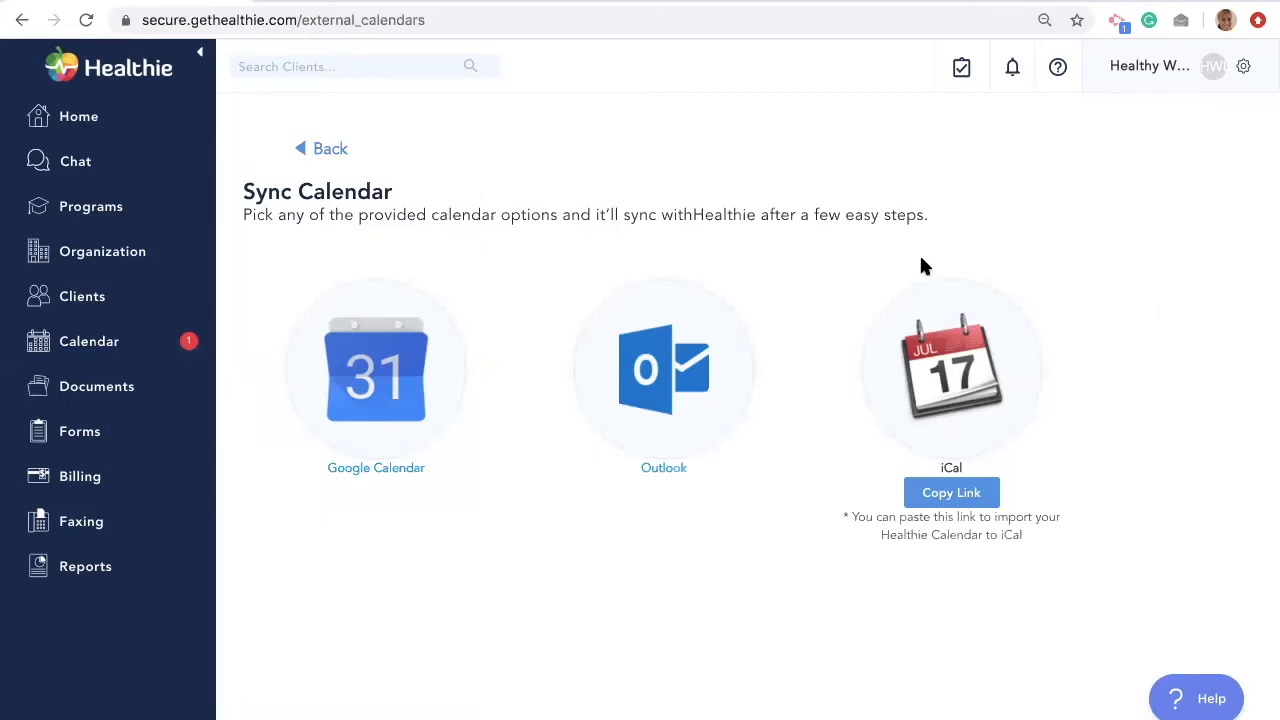
pyautogui.click(145, 346)
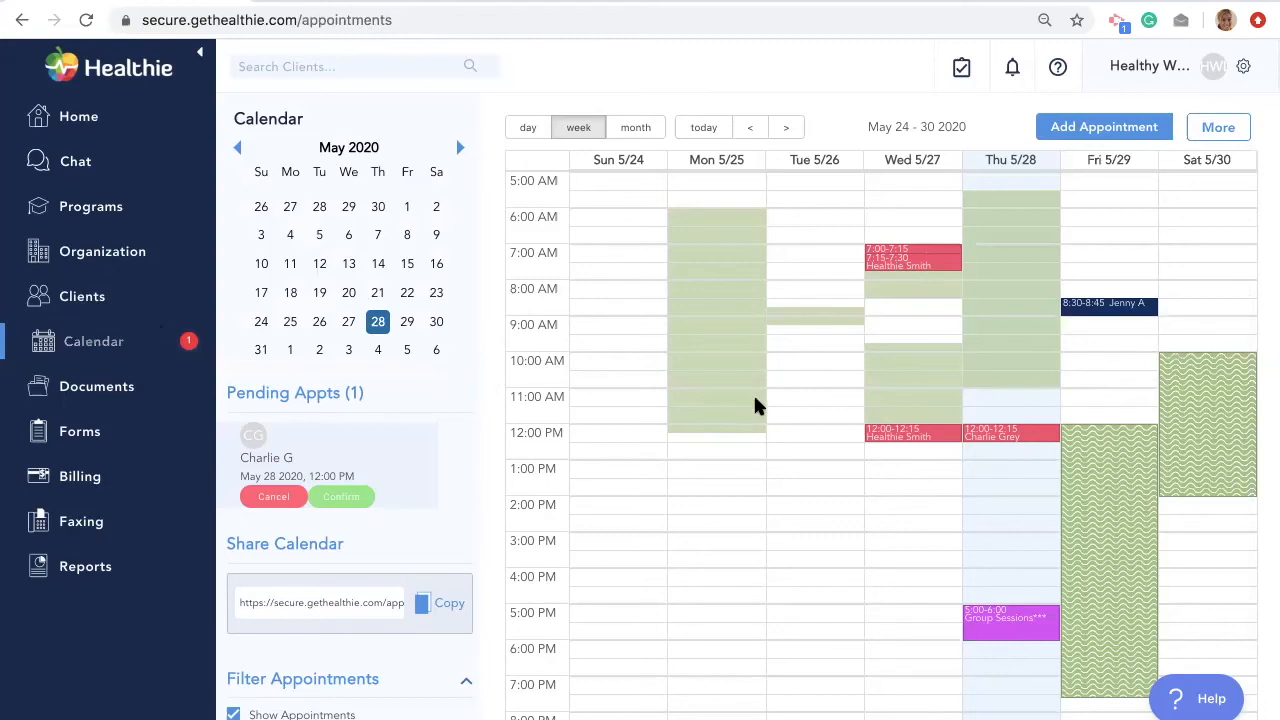
pyautogui.click(1216, 132)
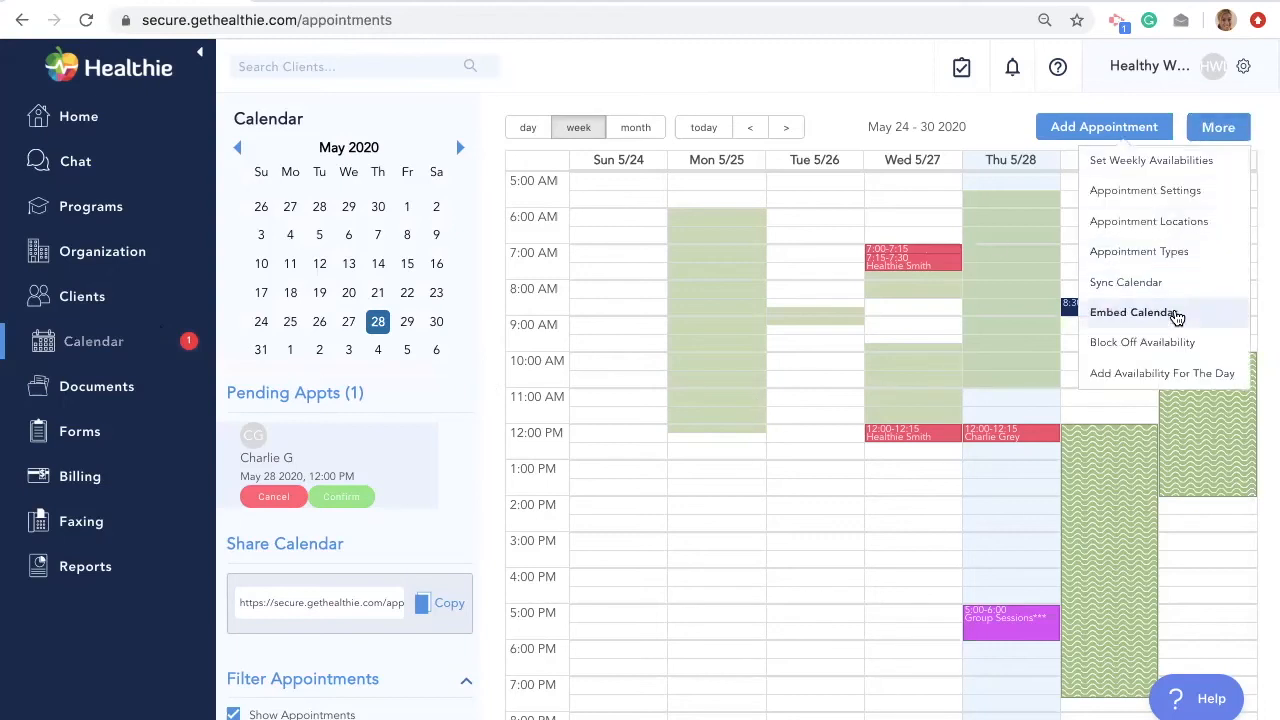
pyautogui.click(1155, 318)
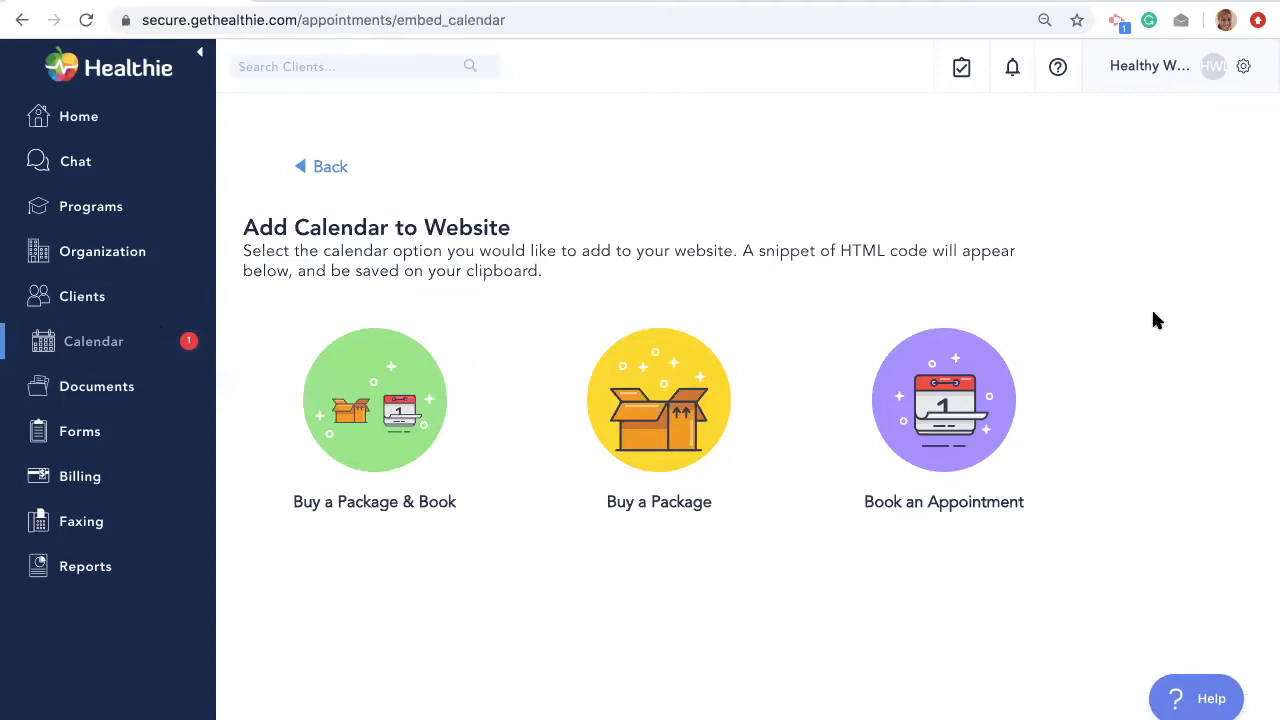
pyautogui.click(145, 357)
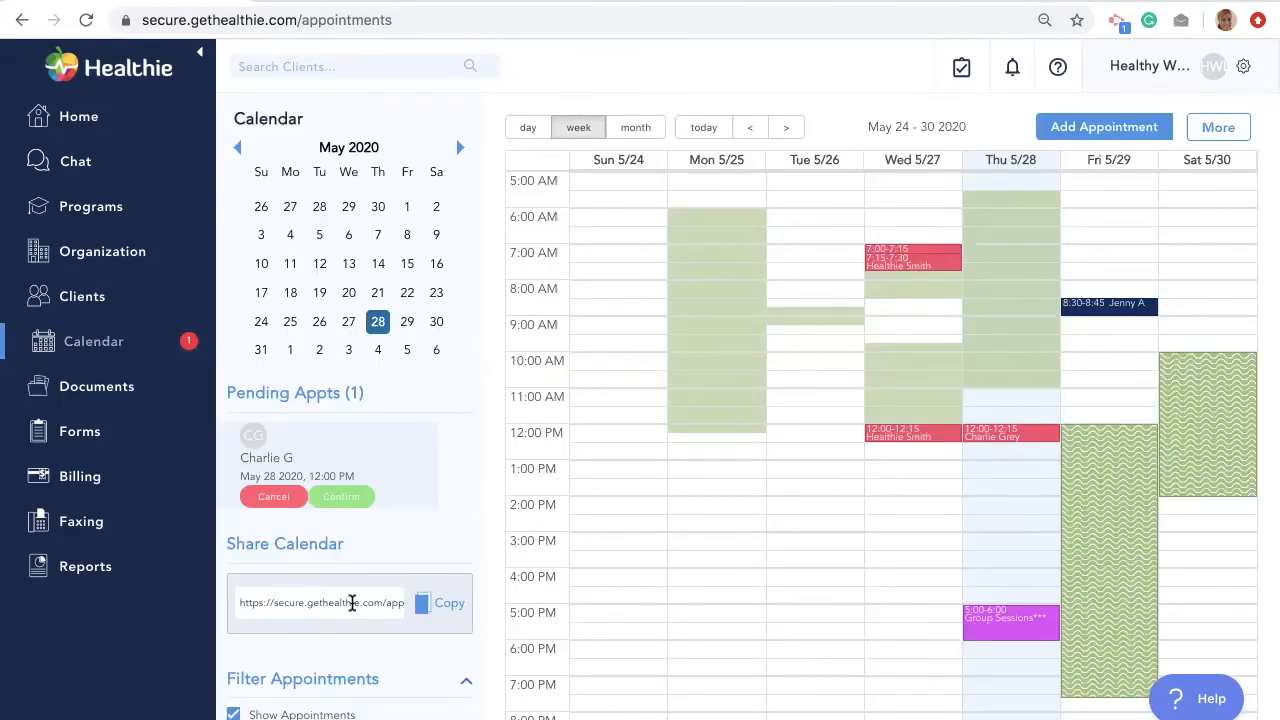
pyautogui.click(450, 608)
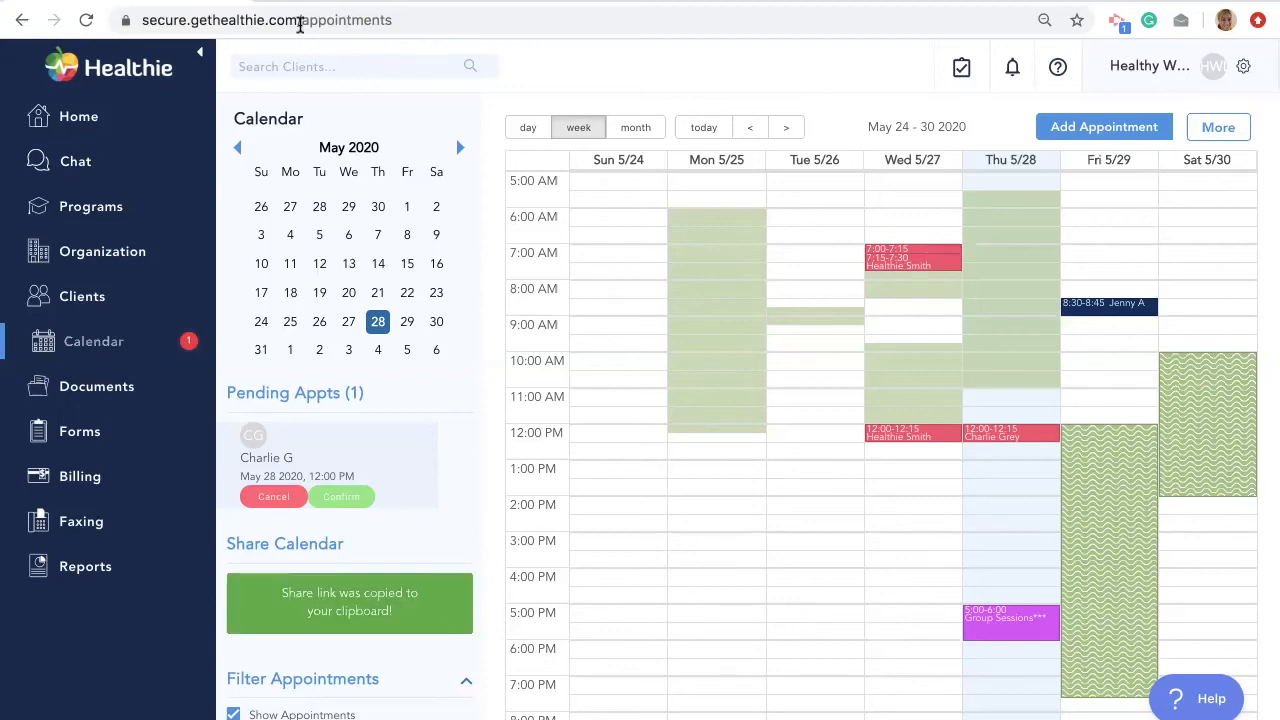
pyautogui.click(300, 20)
pyautogui.press('super+v')
pyautogui.press('Return')
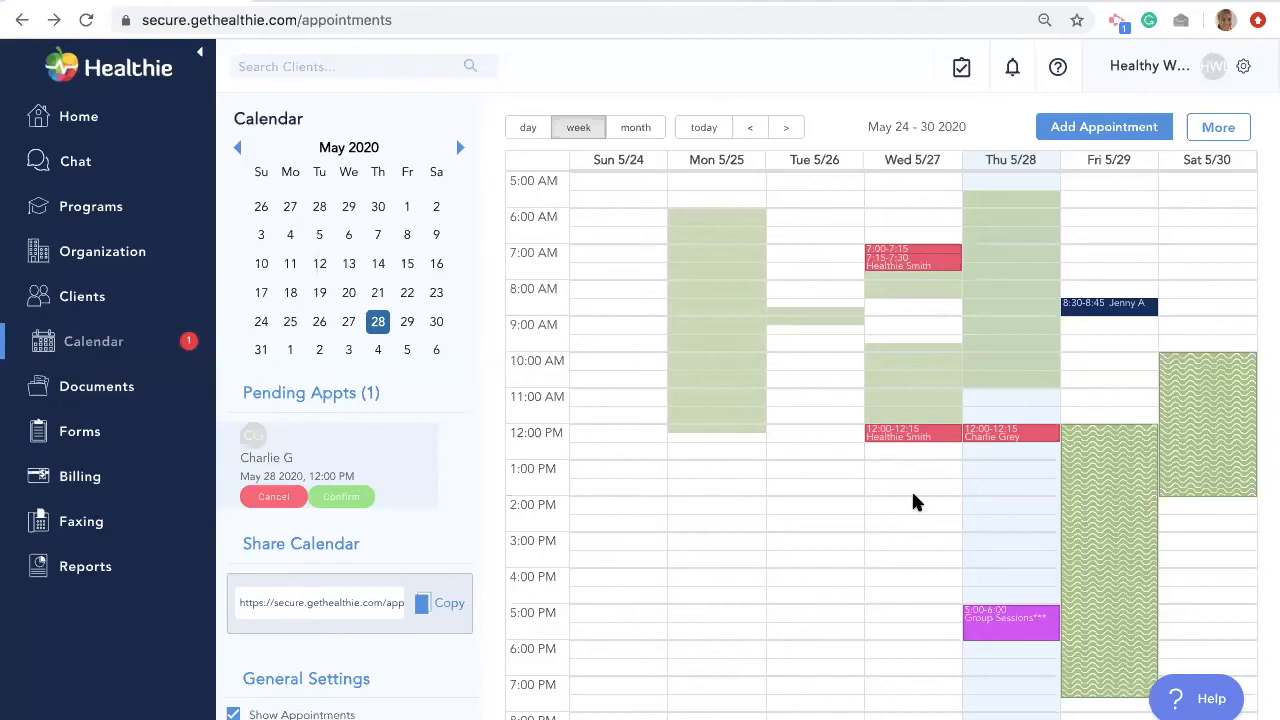
# - Open the Form Builder under Forms and look over the form cards
pyautogui.click(105, 431)
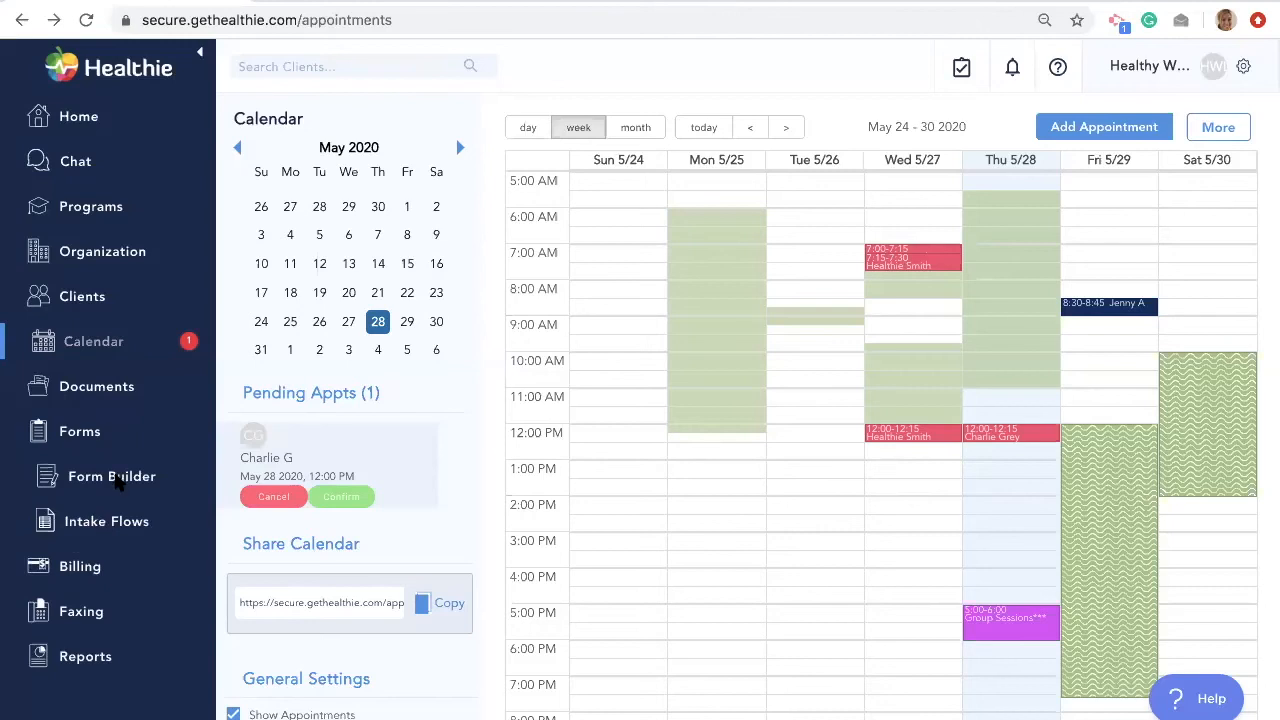
pyautogui.click(118, 480)
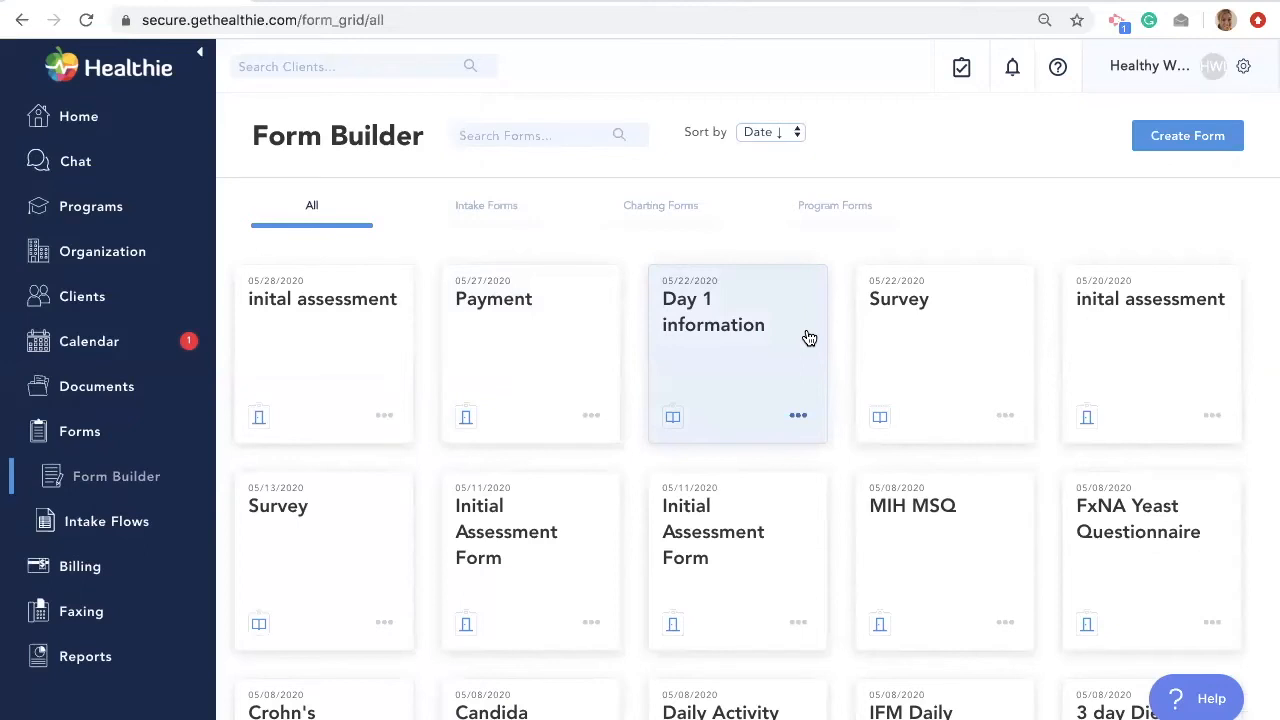
pyautogui.scroll(-10, 809, 338)
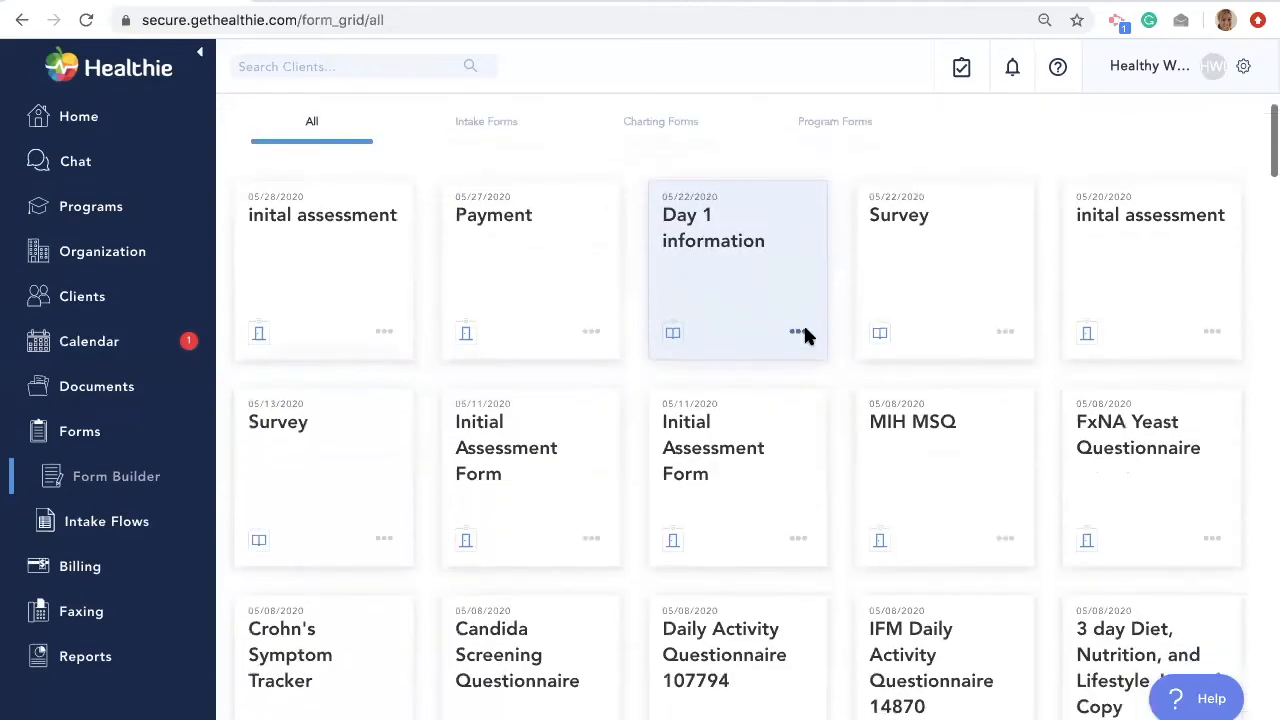
pyautogui.scroll(-20, 809, 338)
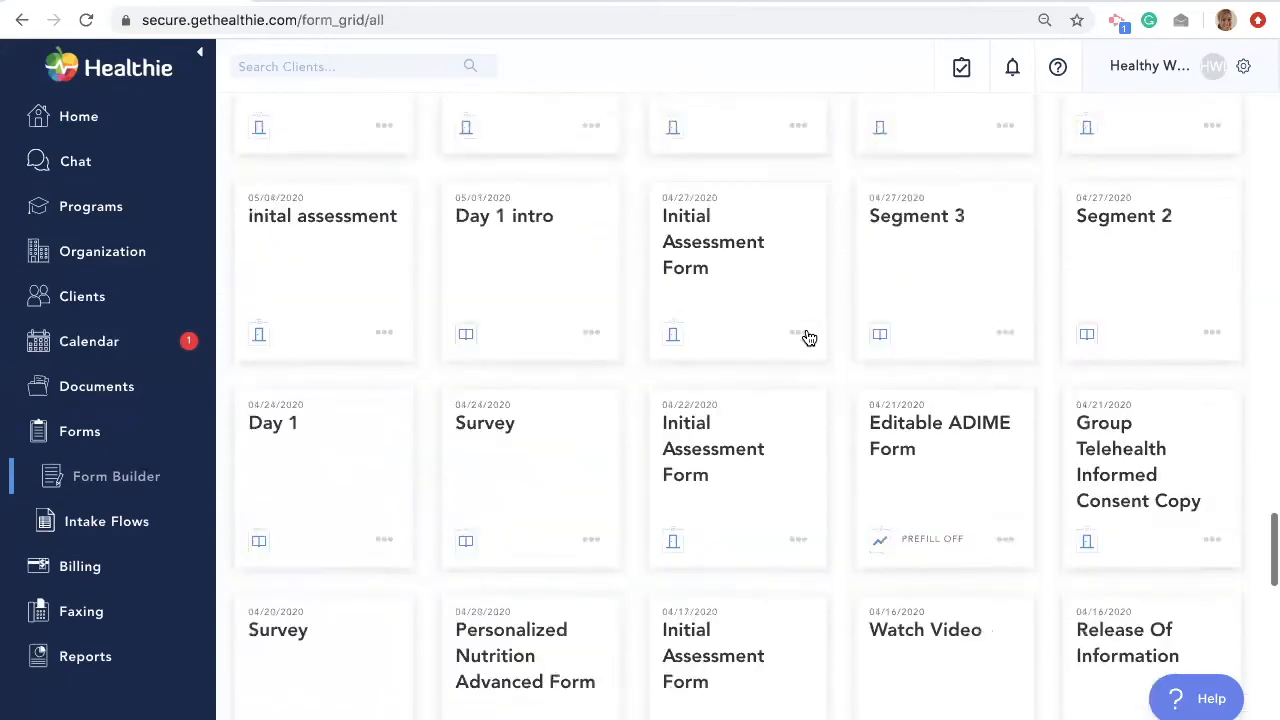
pyautogui.scroll(20, 809, 338)
pyautogui.scroll(10, 809, 338)
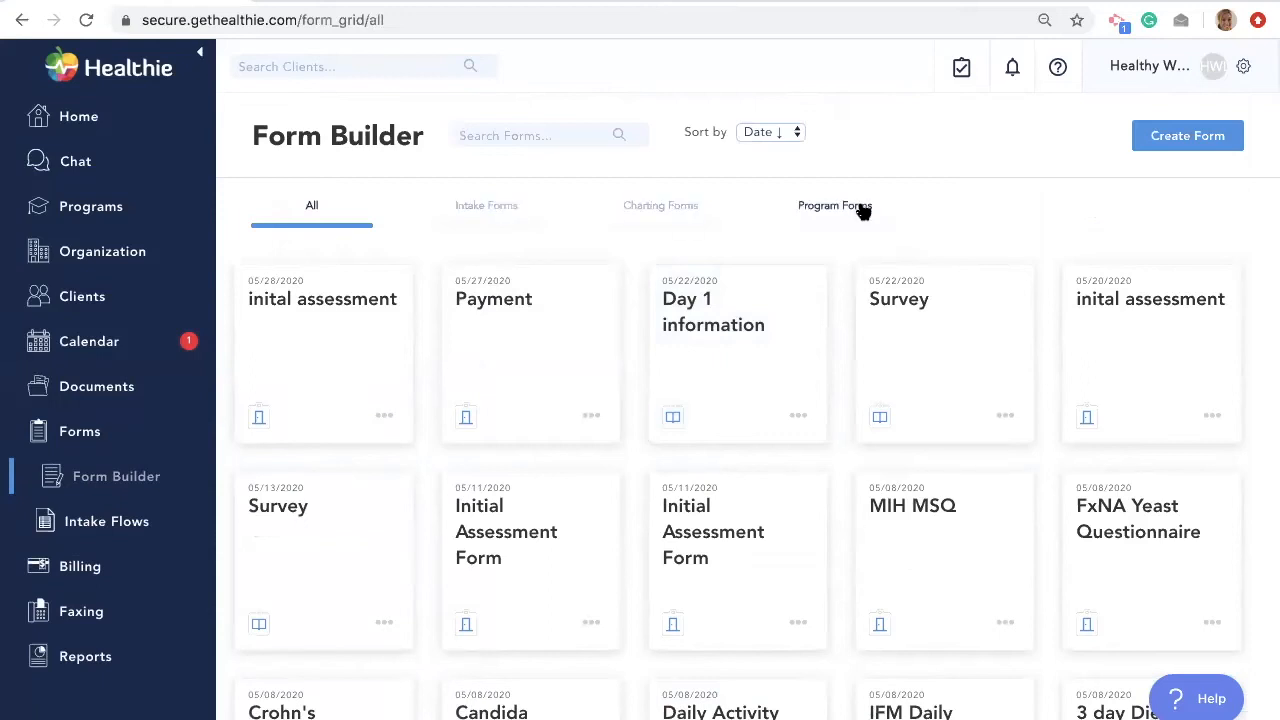
# - Scroll down through the remaining forms and open the Healthie Smart Form for editing
pyautogui.scroll(-20, 801, 387)
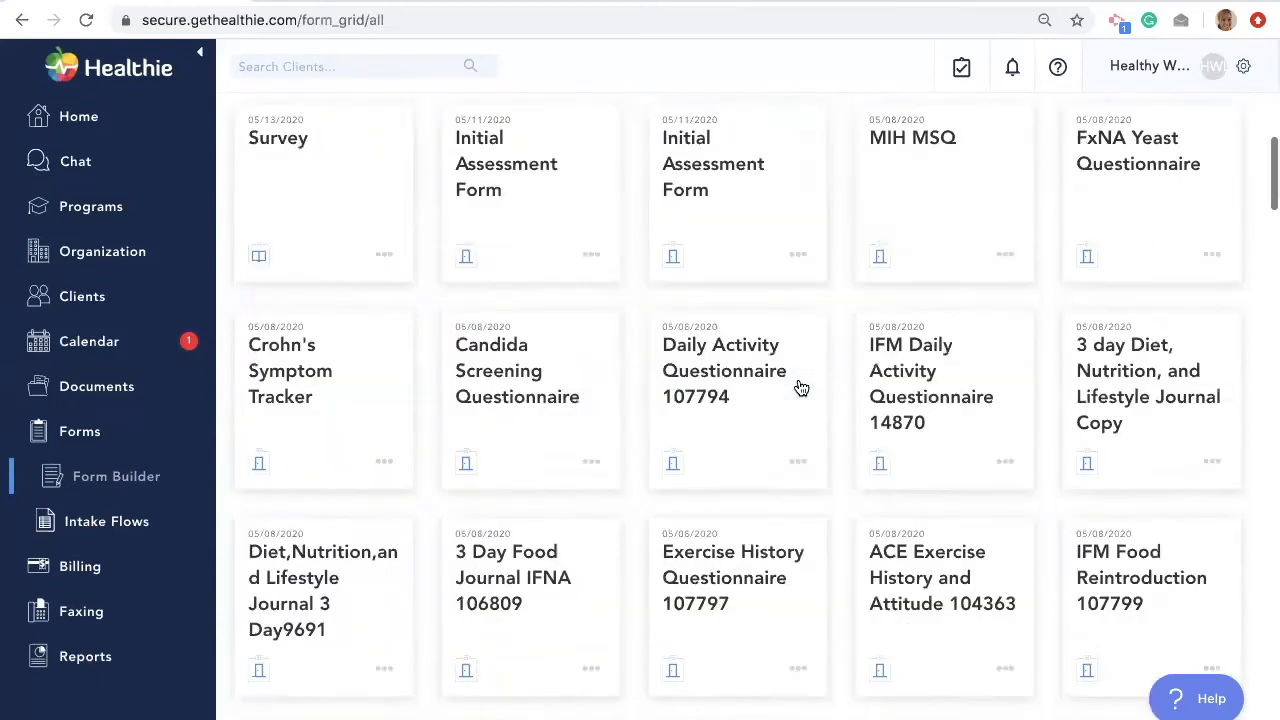
pyautogui.scroll(-20, 801, 387)
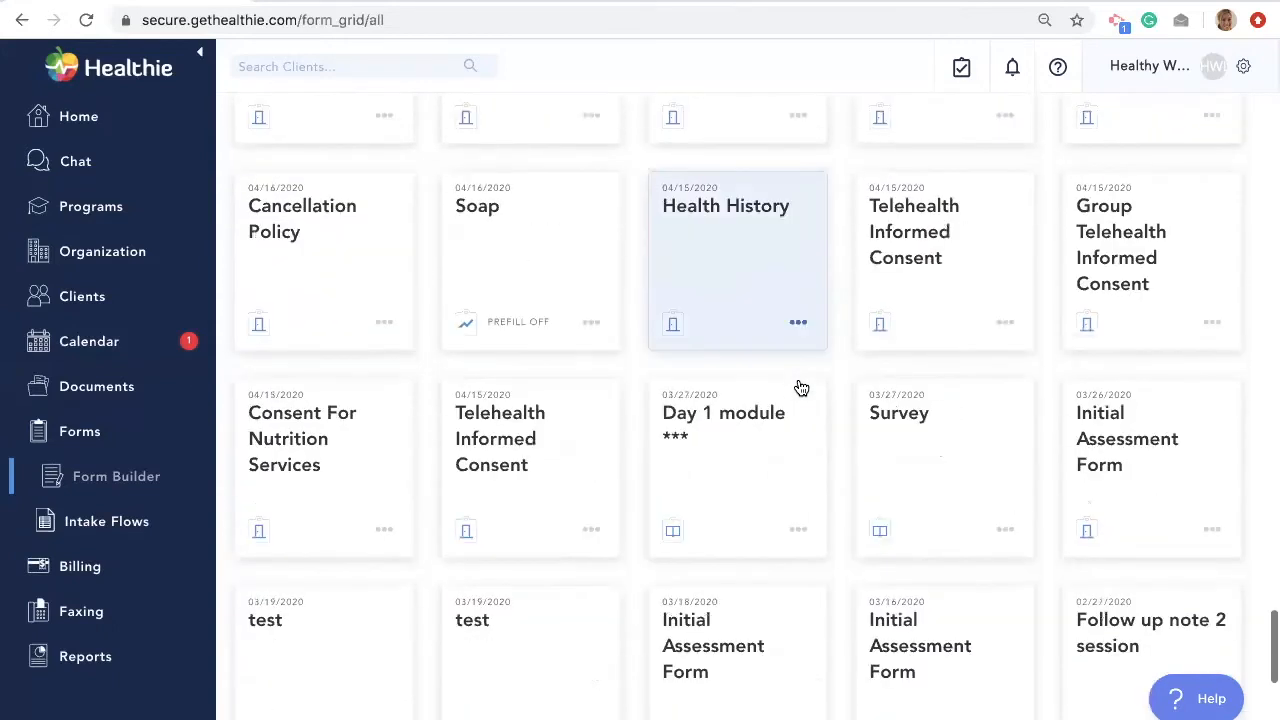
pyautogui.scroll(-1, 801, 387)
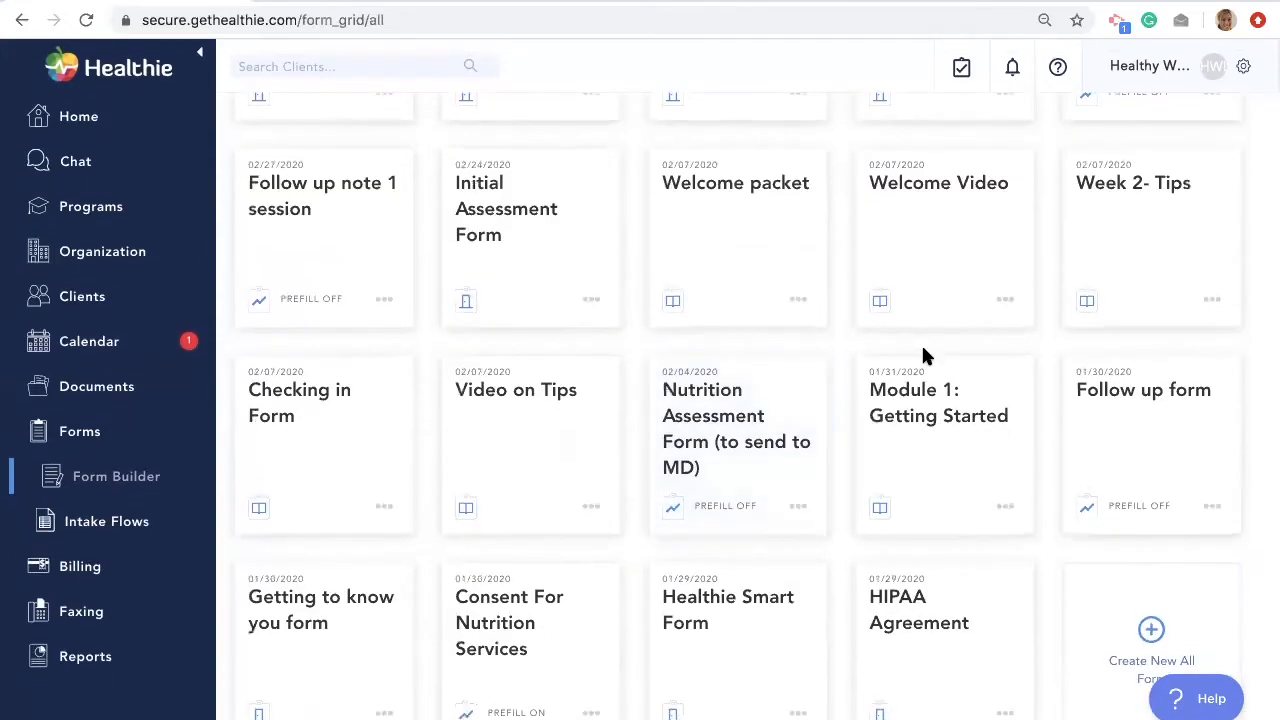
pyautogui.scroll(1, 925, 340)
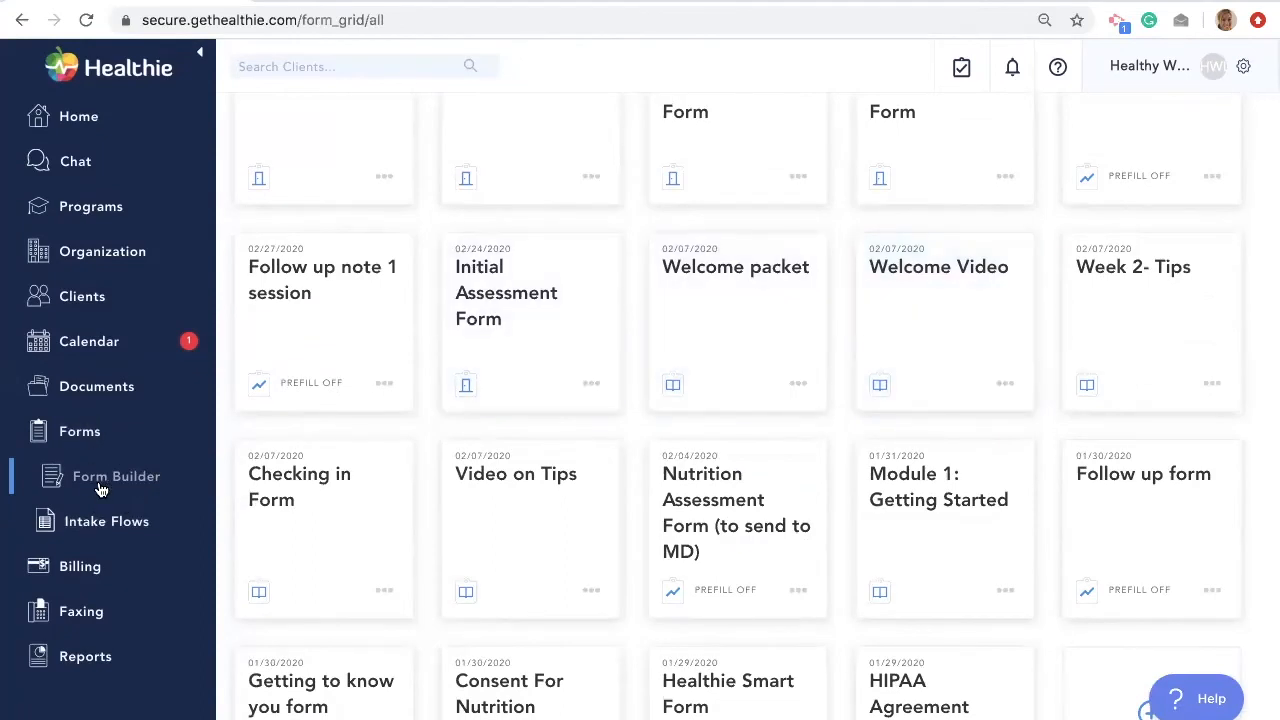
pyautogui.scroll(-1, 410, 443)
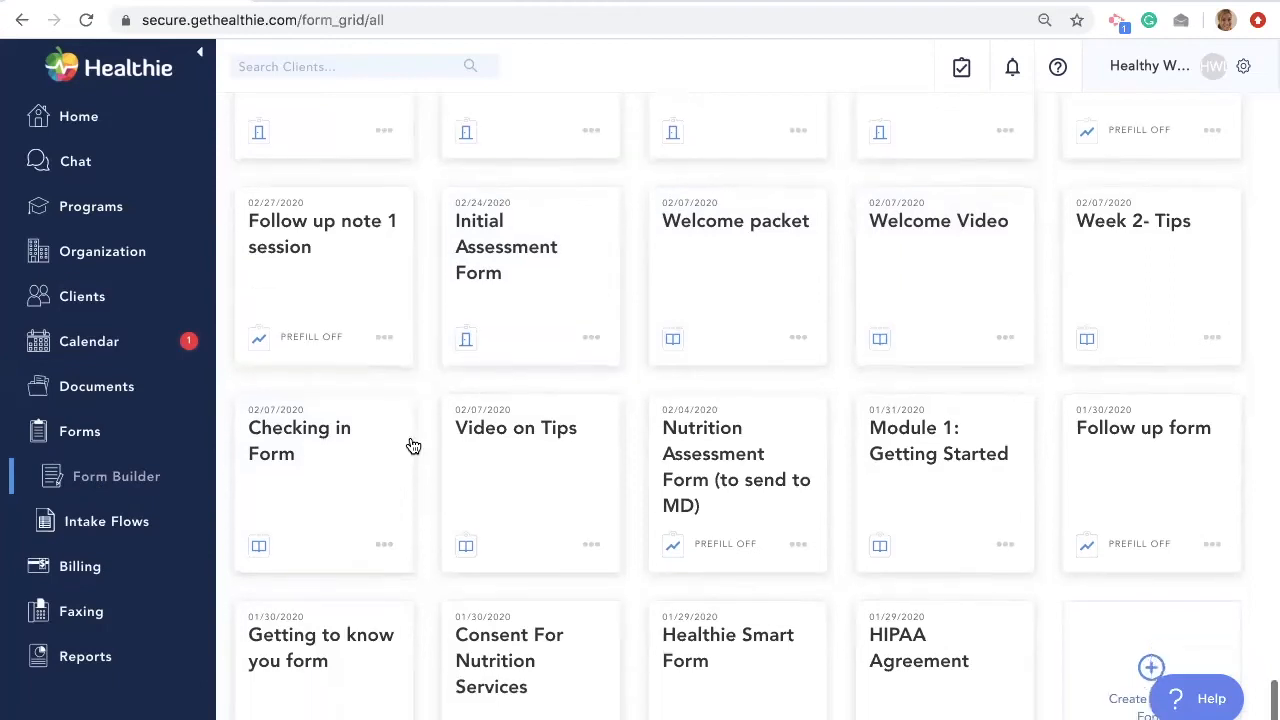
pyautogui.scroll(-1, 413, 445)
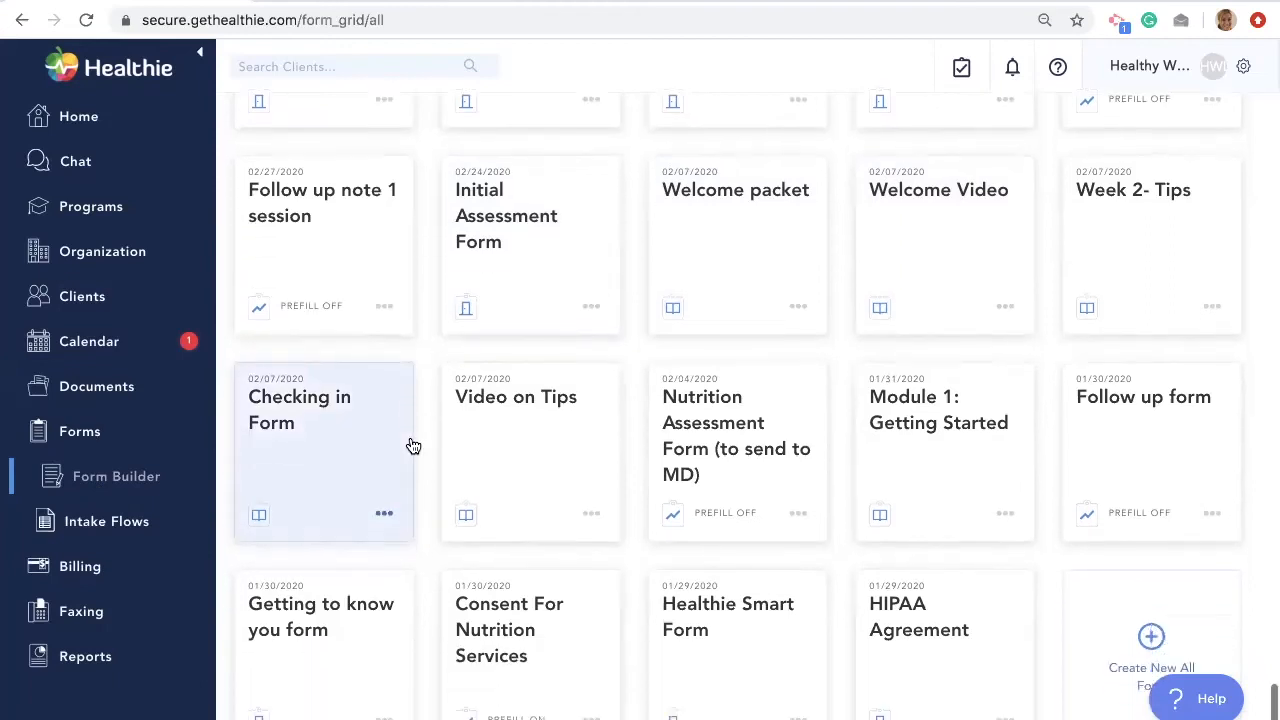
pyautogui.click(699, 628)
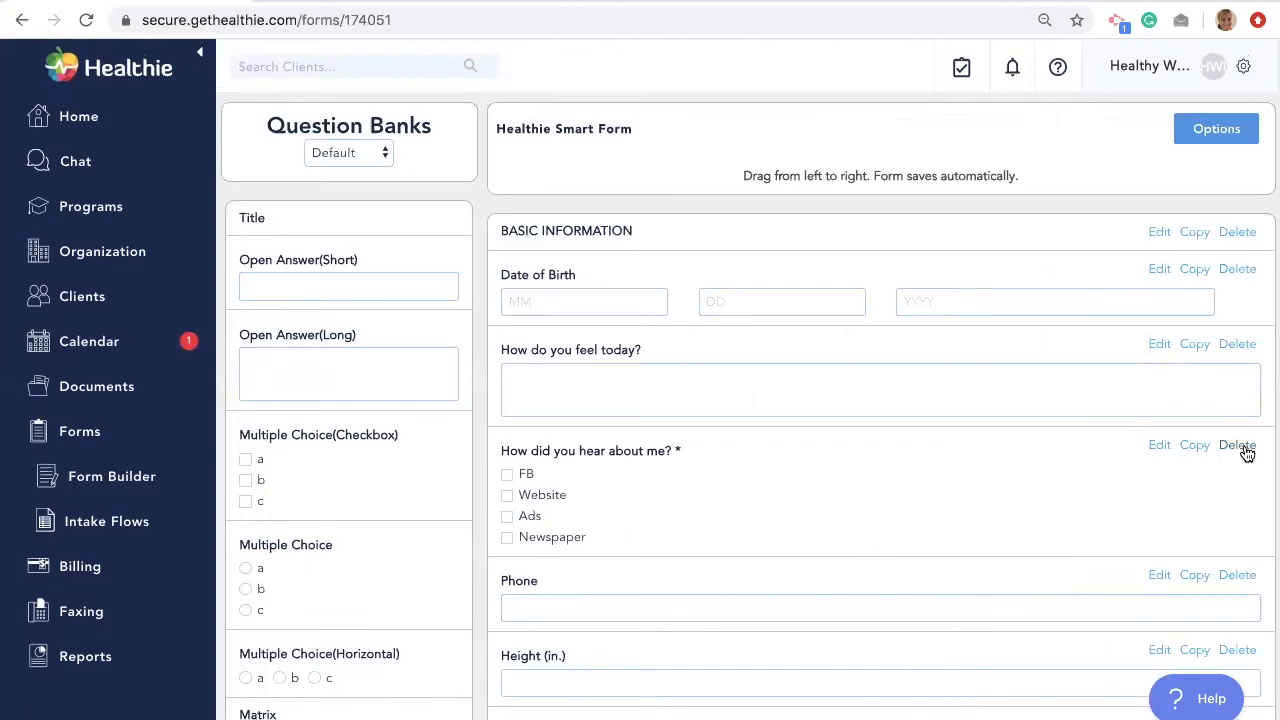
# - Add a short open-answer question at the top of the BASIC INFORMATION section
pyautogui.click(1160, 446)
pyautogui.click(1235, 505)
pyautogui.click(306, 281)
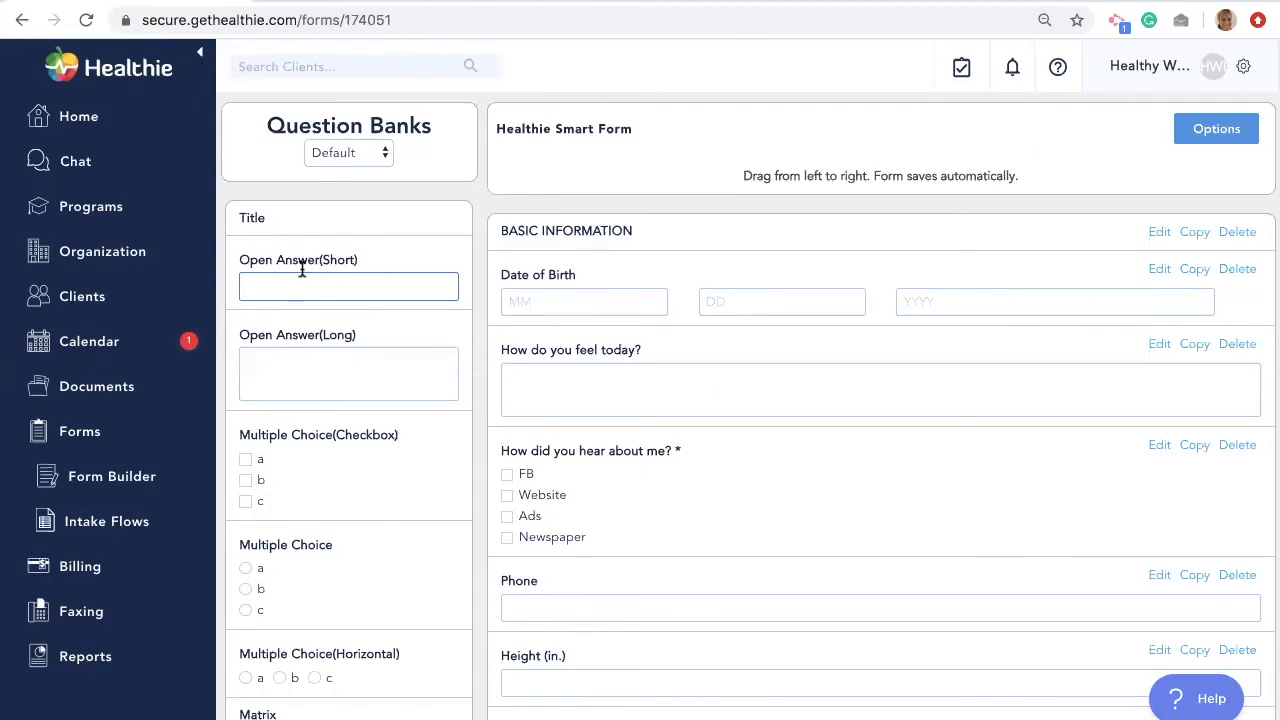
pyautogui.moveTo(271, 257); pyautogui.dragTo(558, 340)
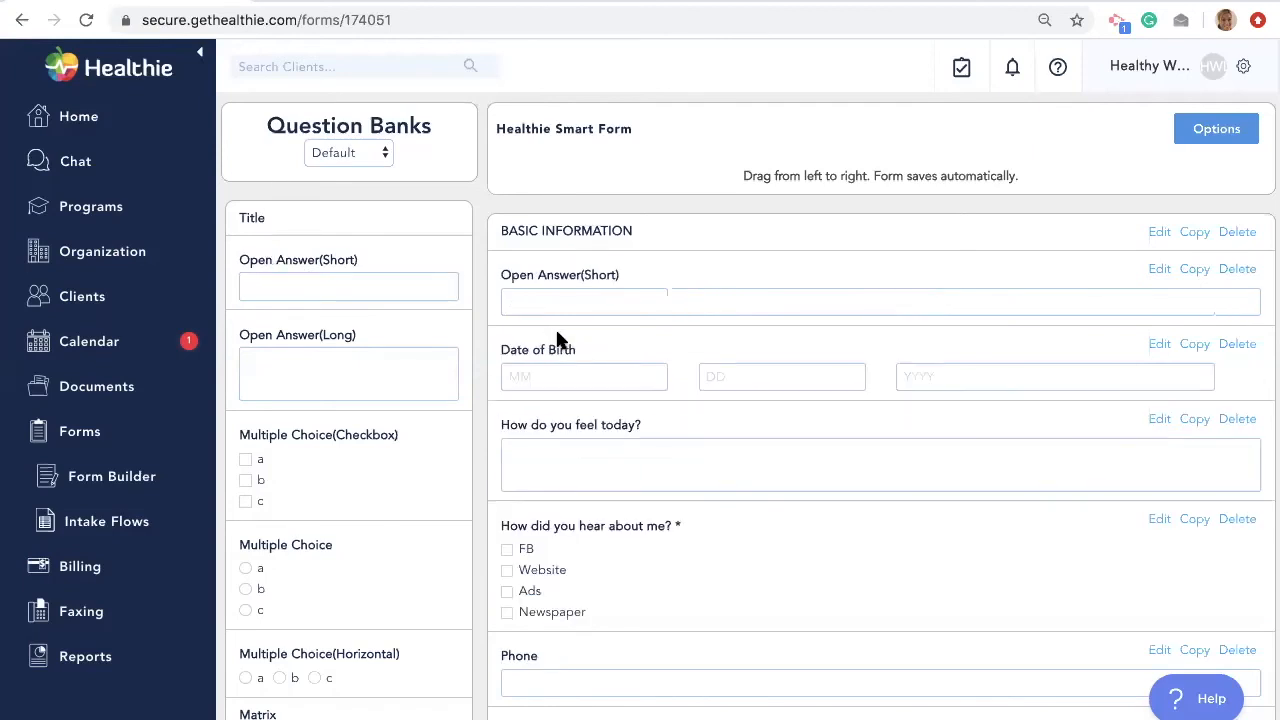
# - Label the new question 'How do you feel today?', save it, and return to Form Builder
pyautogui.click(1159, 270)
pyautogui.click(666, 236)
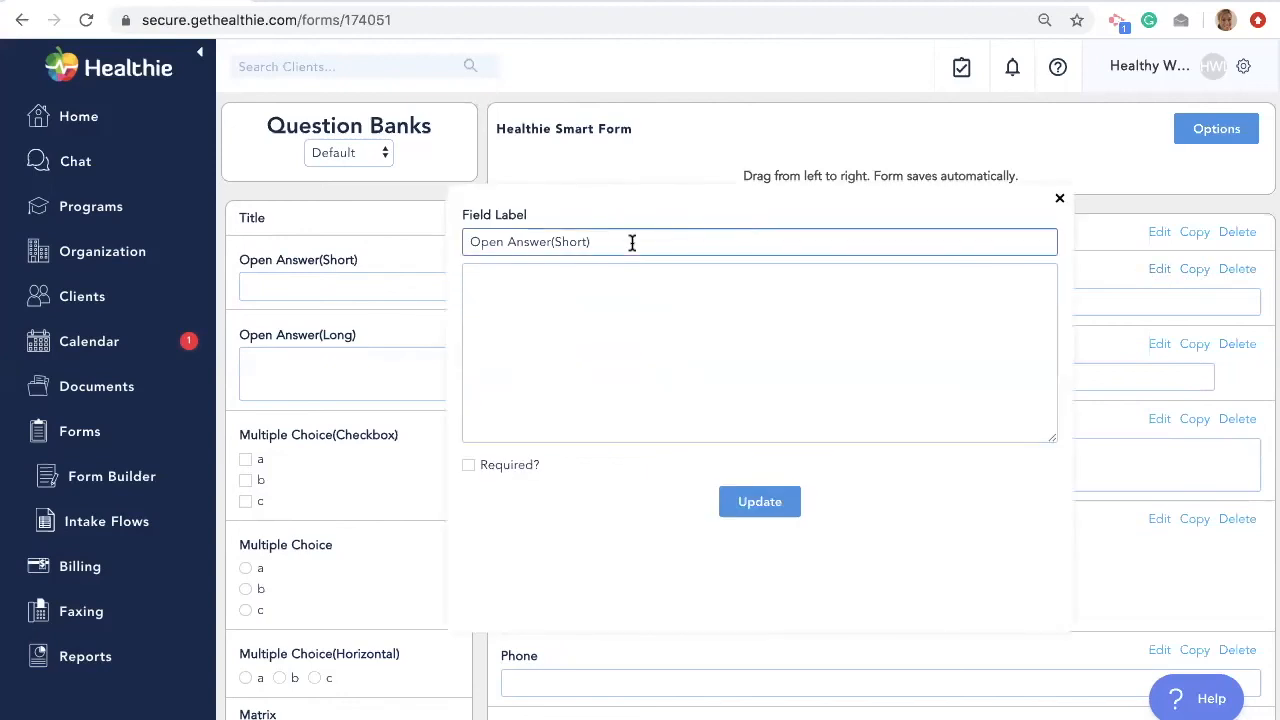
pyautogui.tripleClick(630, 241)
pyautogui.write('How do you feel today?')
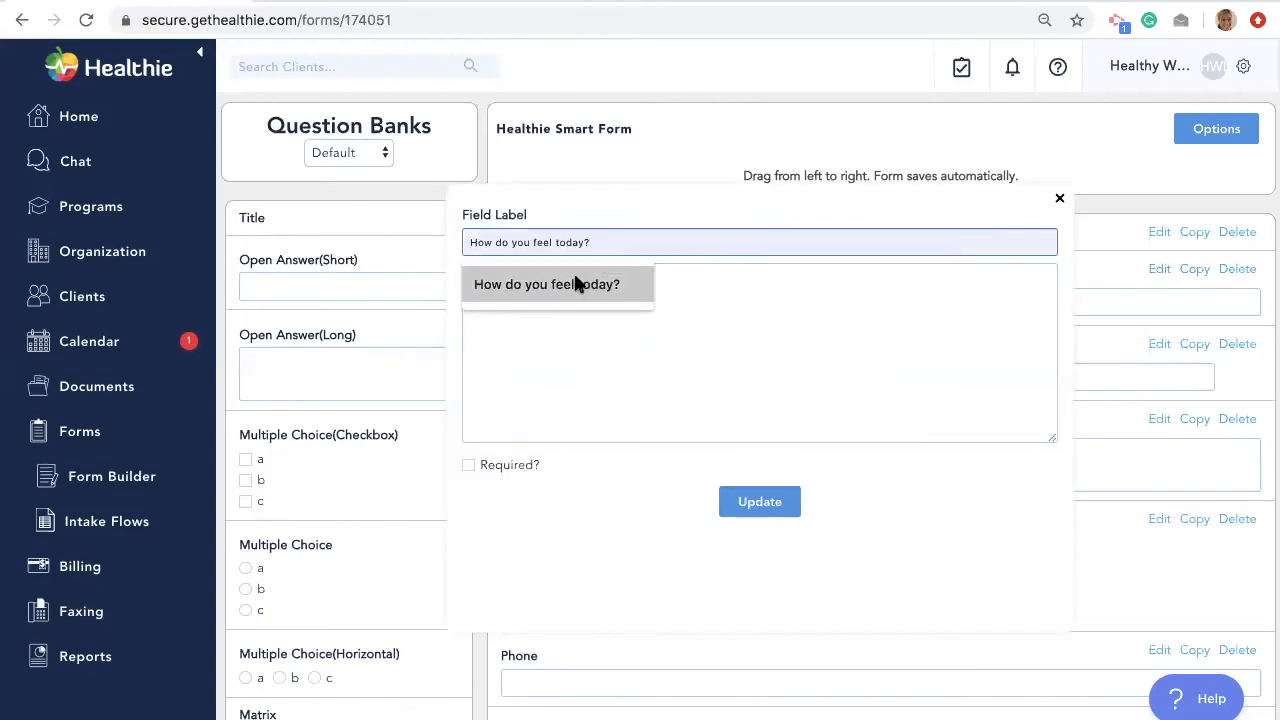
pyautogui.click(574, 284)
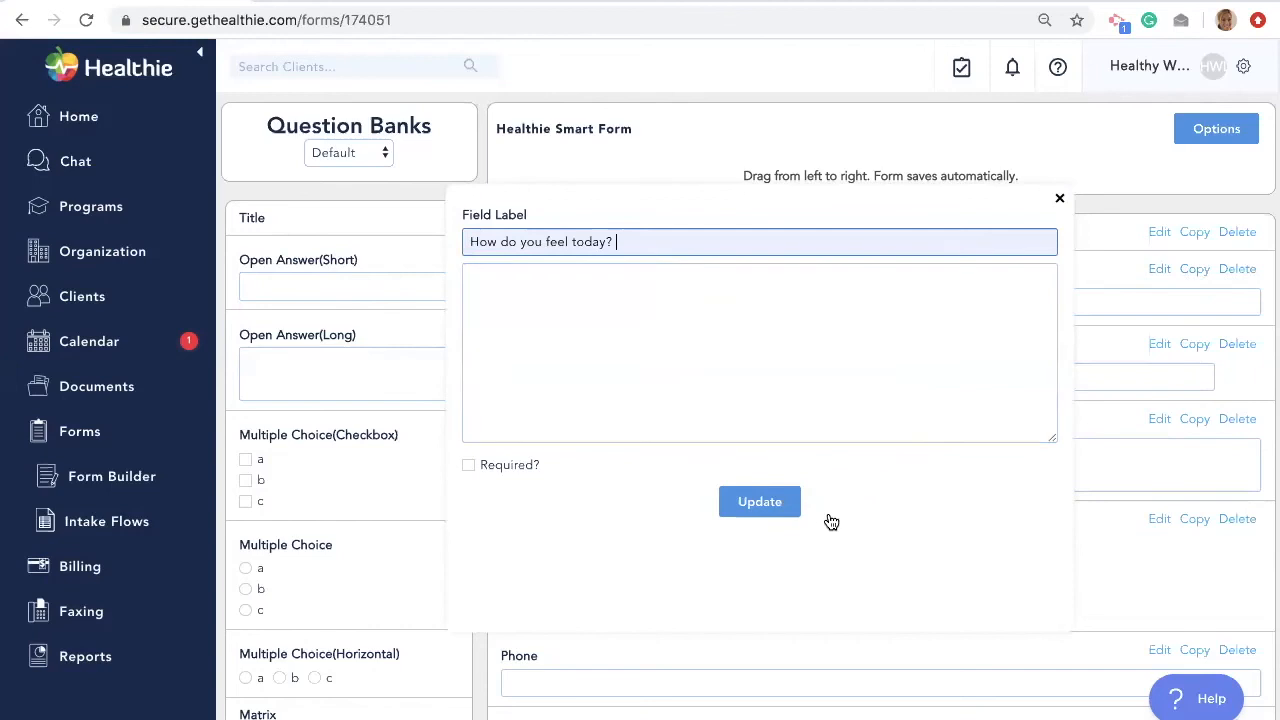
pyautogui.click(760, 503)
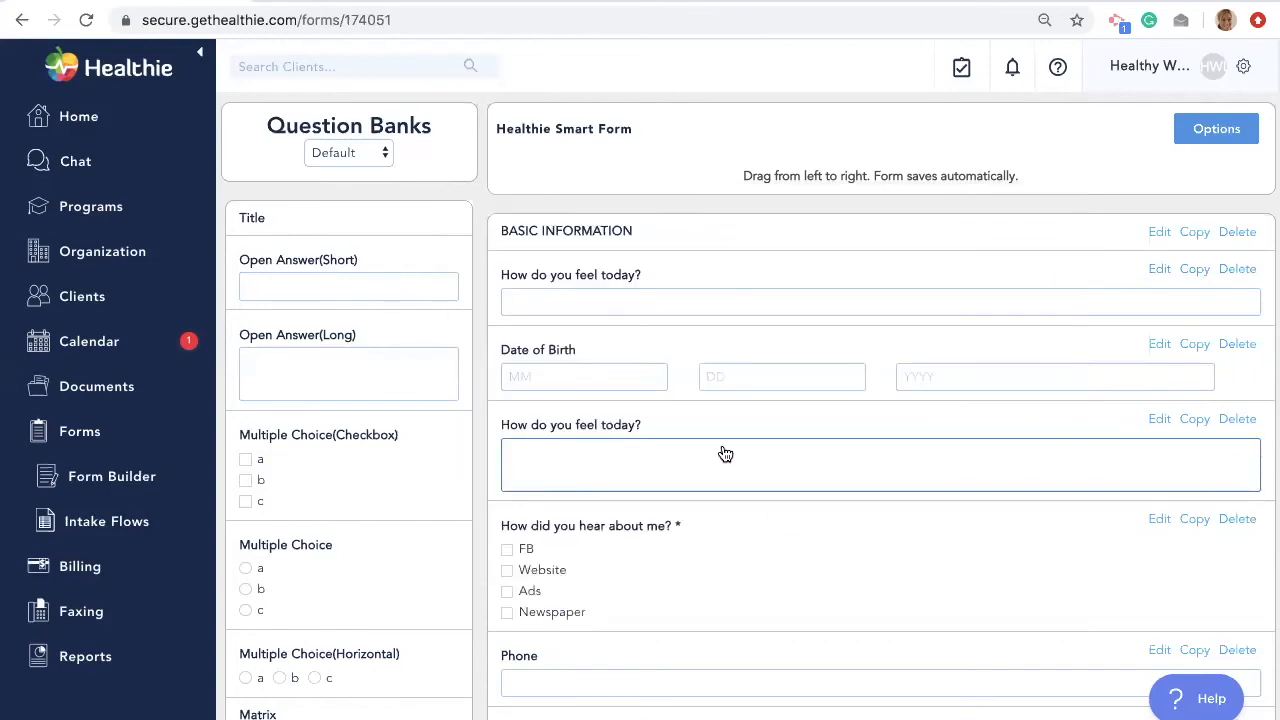
pyautogui.click(111, 476)
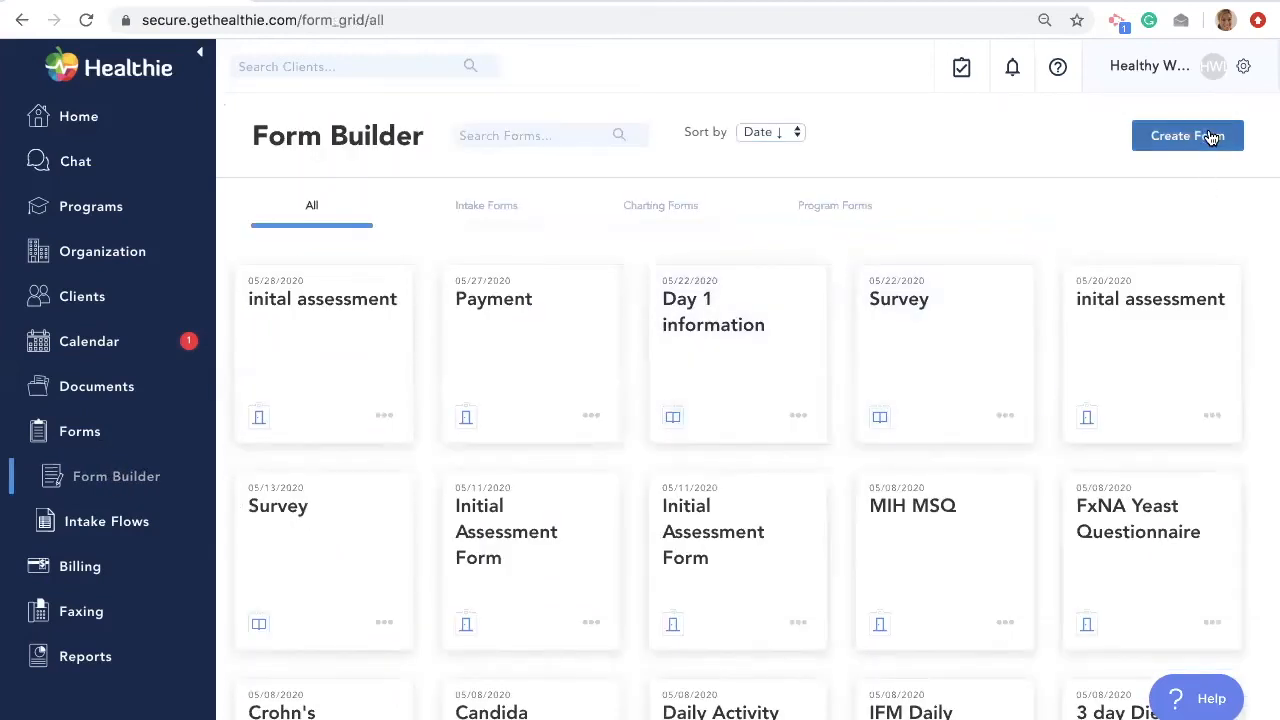
# - Create a new form named 'Follow Up' from the Add Form dialog
pyautogui.click(1211, 135)
pyautogui.click(630, 292)
pyautogui.write('F')
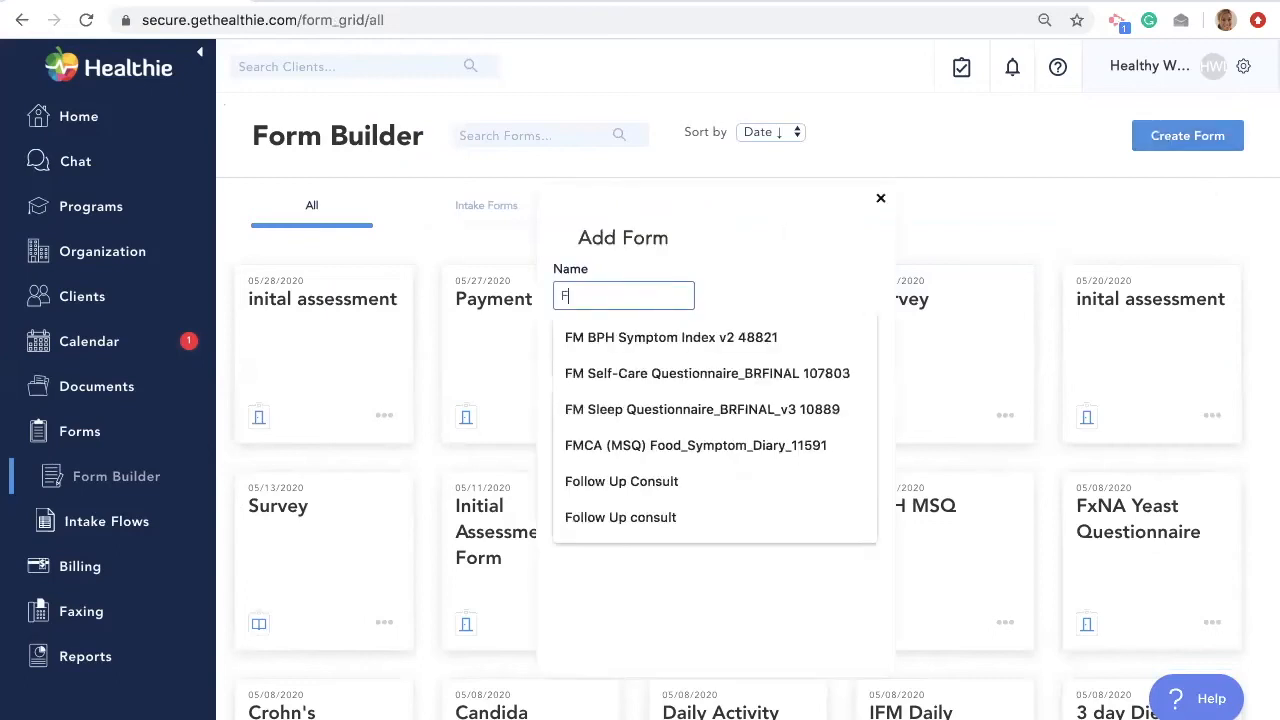
pyautogui.write('ollow Up No')
pyautogui.press('BackSpace')
pyautogui.press('BackSpace')
pyautogui.click(726, 250)
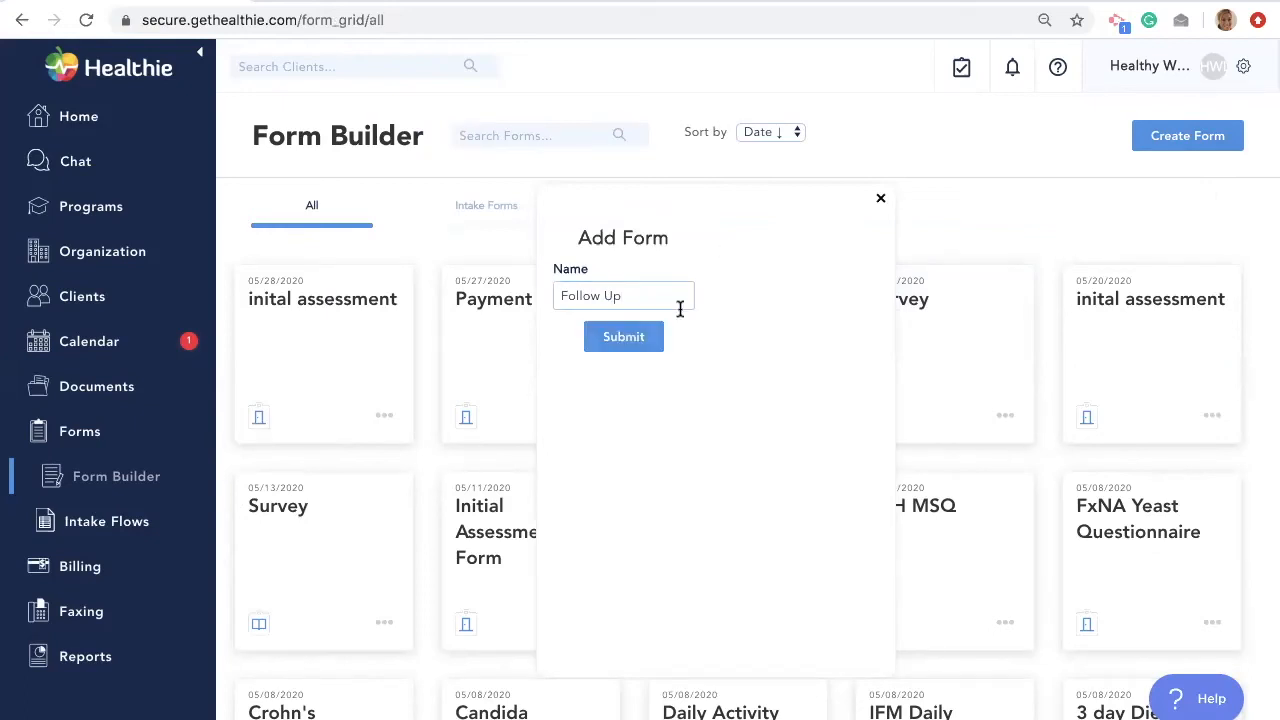
pyautogui.click(622, 338)
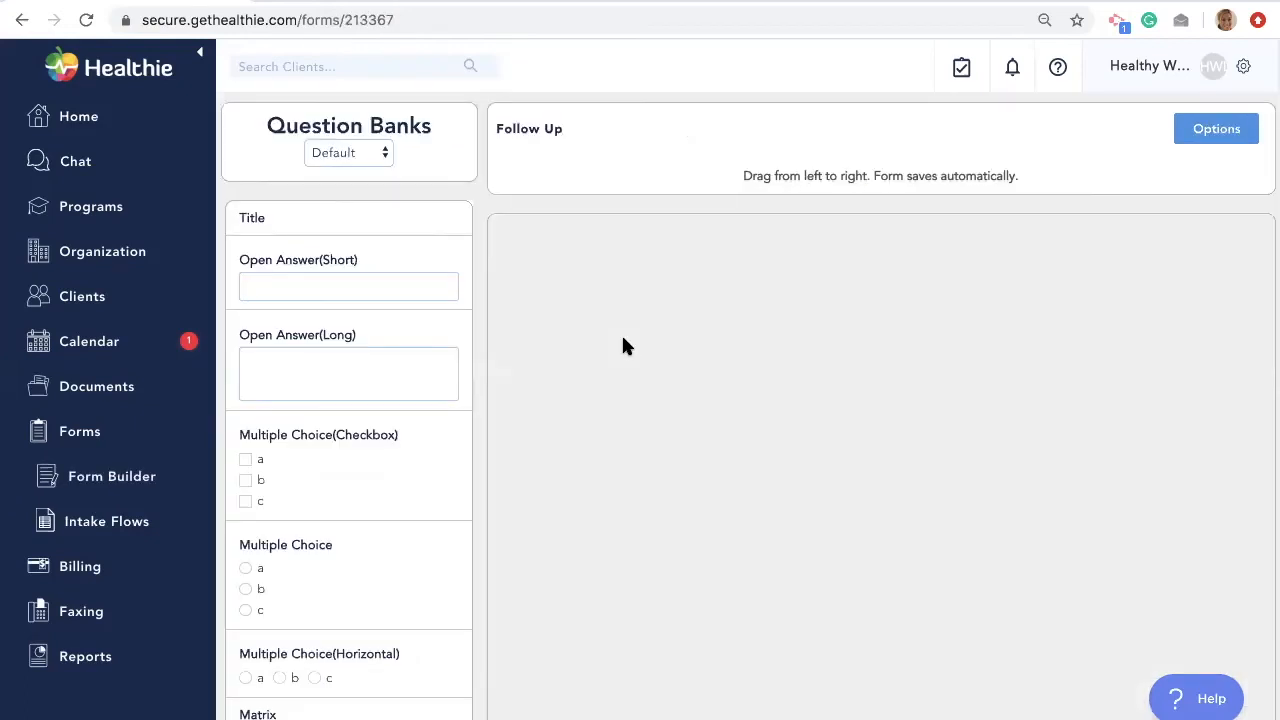
# - Drag a short open-answer question into the Follow Up form
pyautogui.scroll(-1, 622, 346)
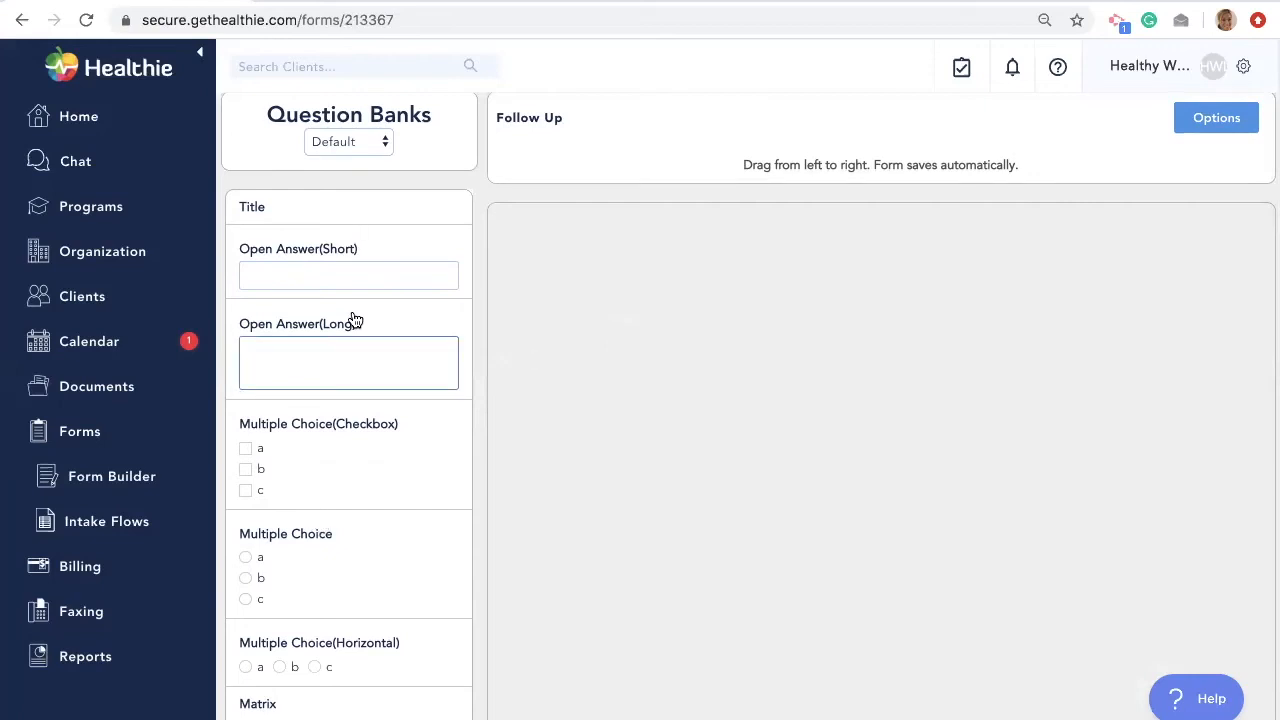
pyautogui.scroll(-1, 337, 399)
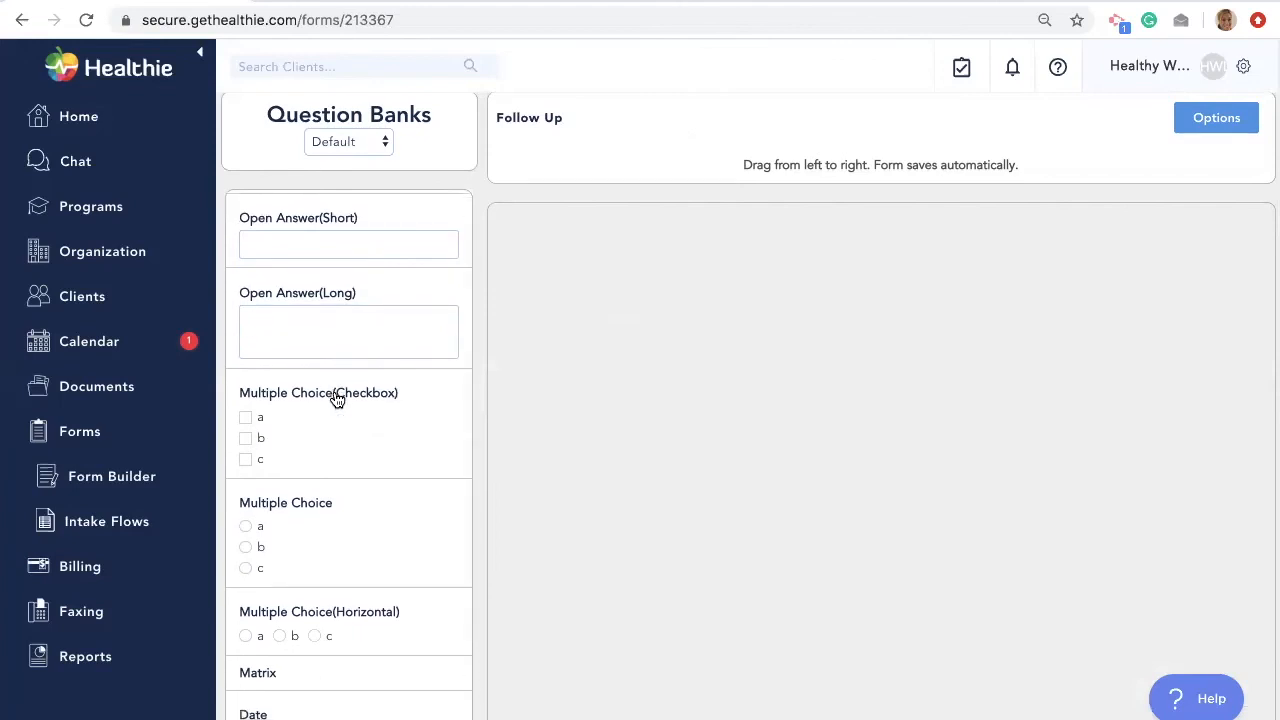
pyautogui.scroll(-1, 497, 346)
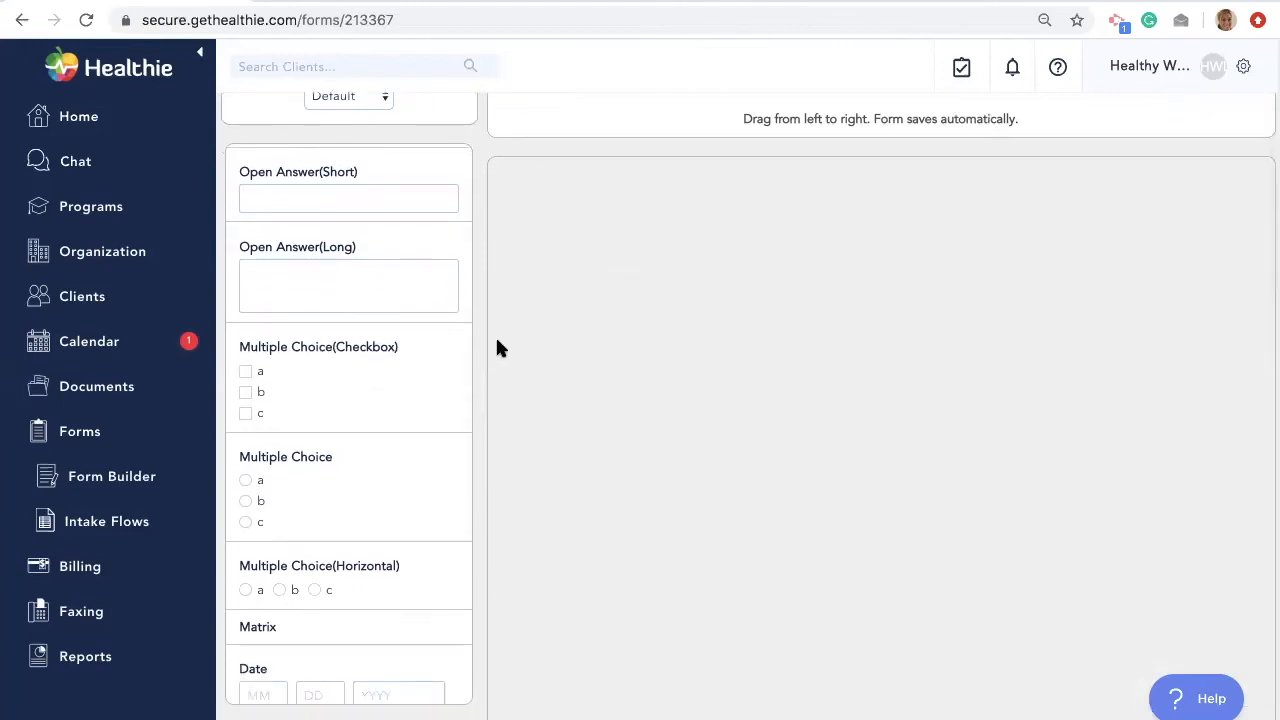
pyautogui.scroll(1, 500, 347)
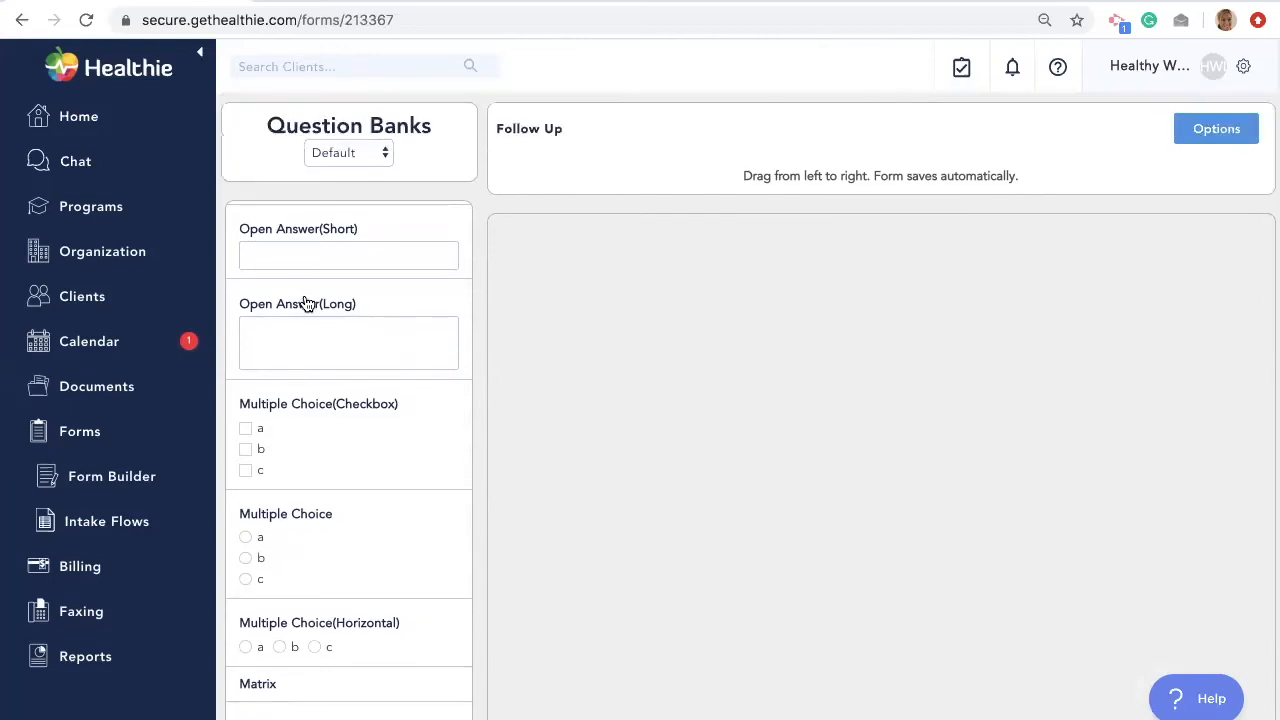
pyautogui.moveTo(352, 238); pyautogui.dragTo(663, 297)
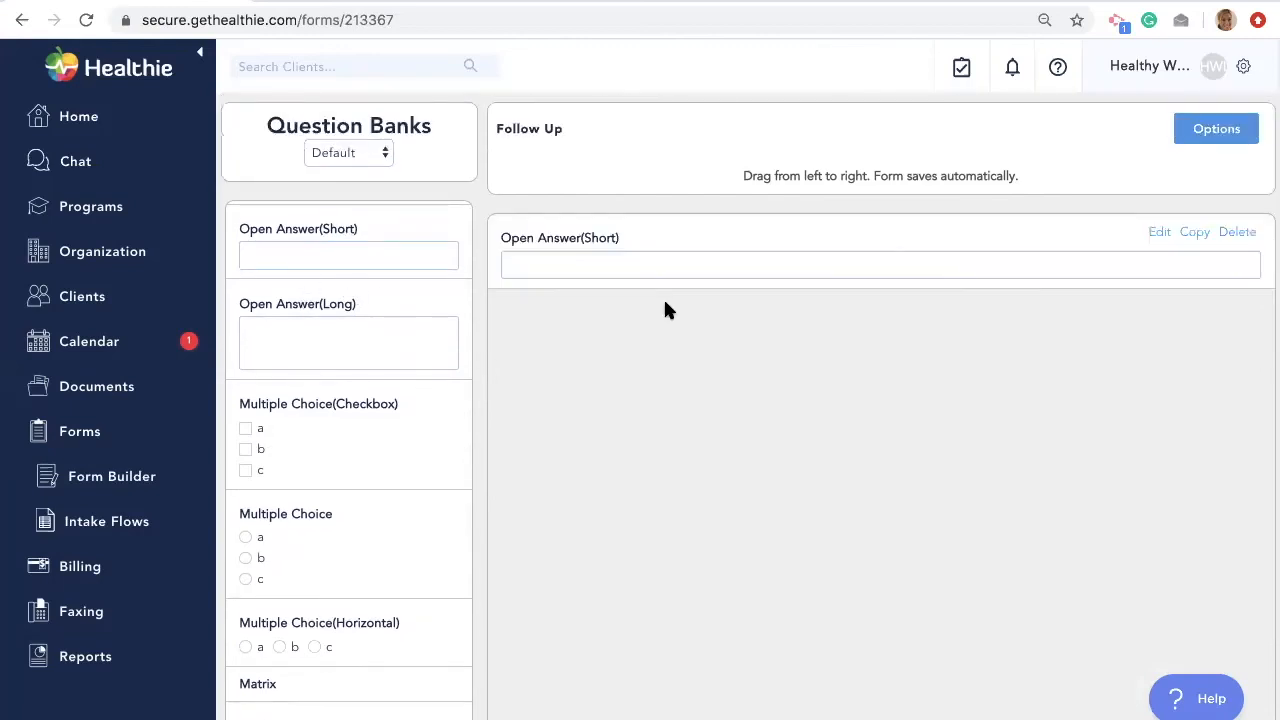
# - Relabel the question 'How did your follow up go?' and save it
pyautogui.click(1159, 233)
pyautogui.click(603, 245)
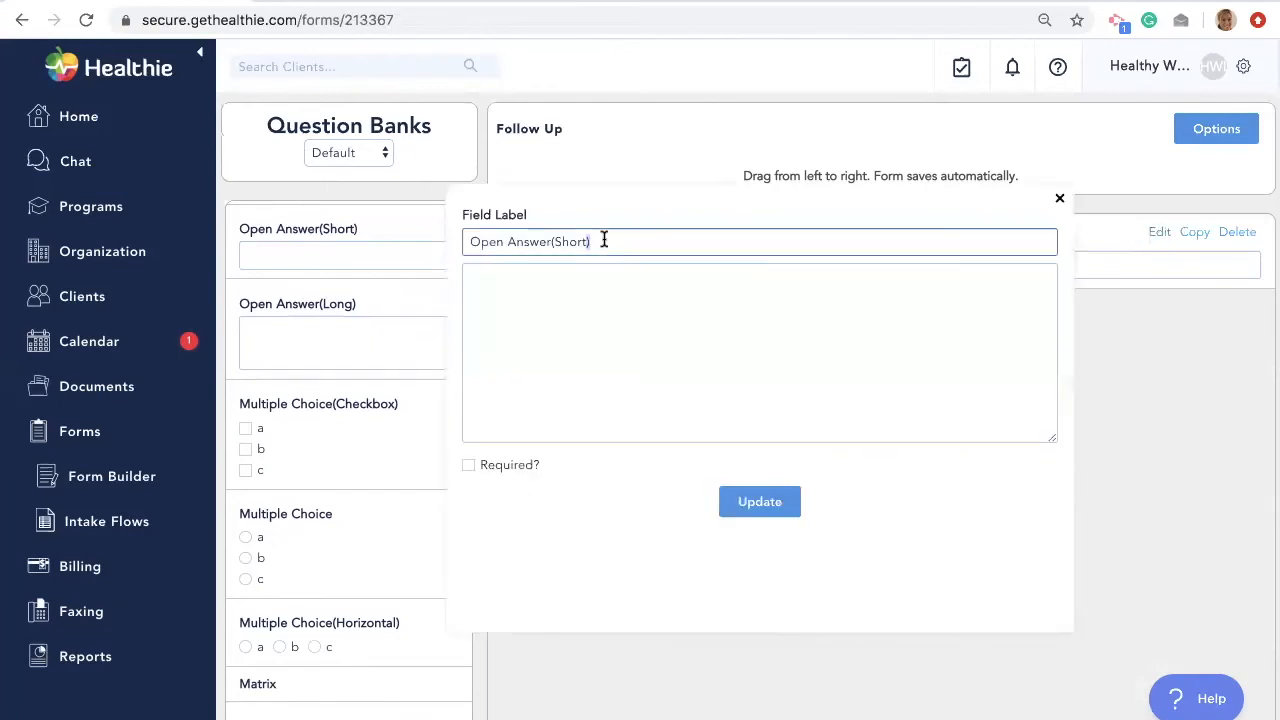
pyautogui.tripleClick(604, 241)
pyautogui.press('BackSpace')
pyautogui.write('How did')
pyautogui.write('your follow up go?')
pyautogui.click(848, 422)
pyautogui.click(762, 503)
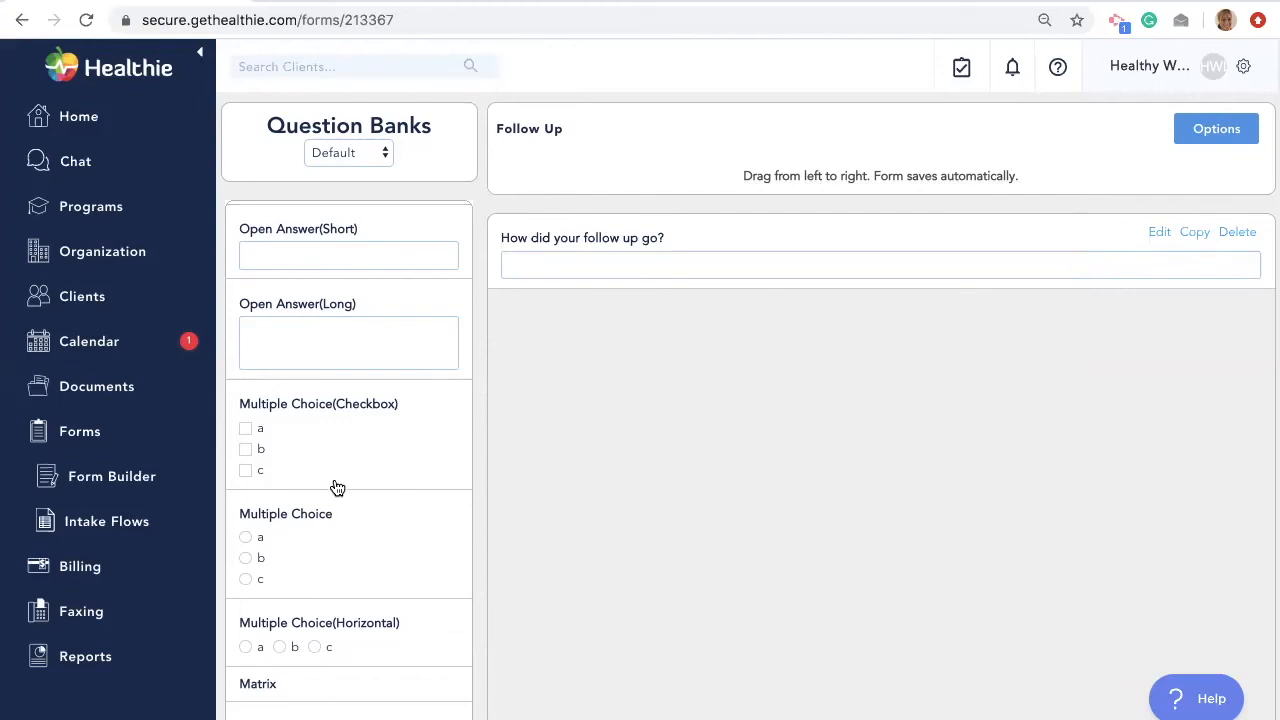
pyautogui.scroll(-2, 391, 648)
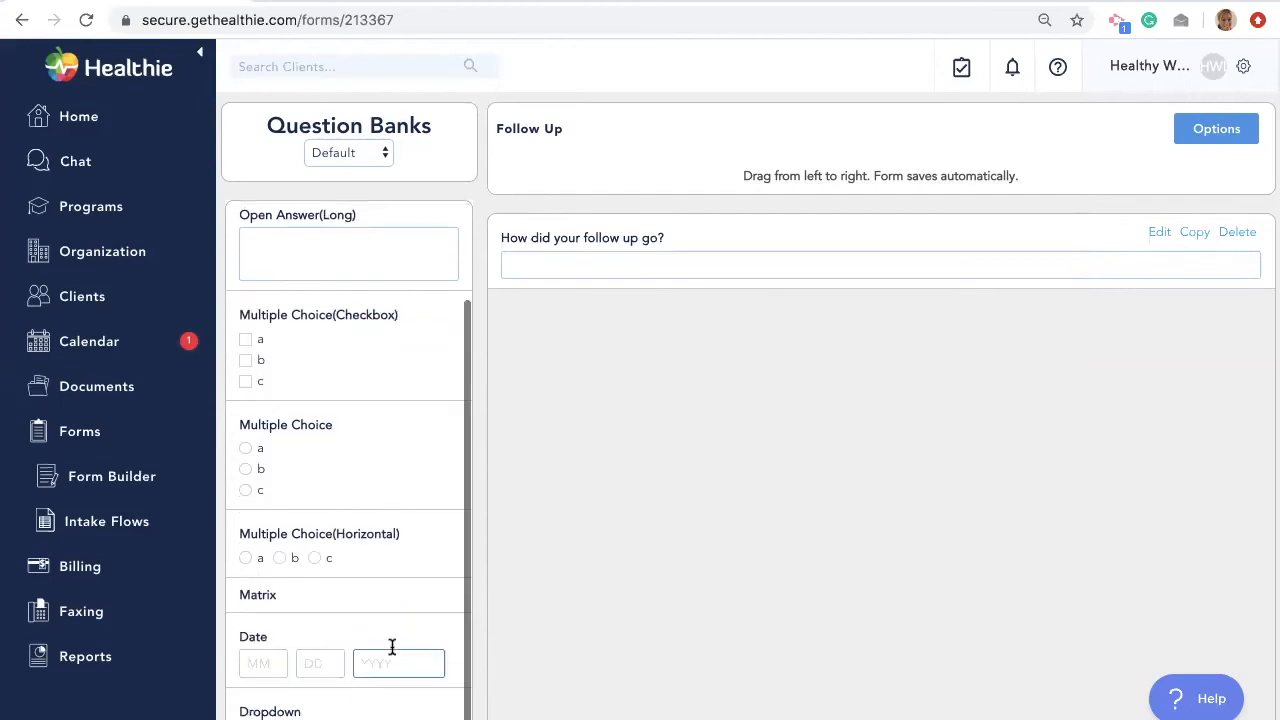
pyautogui.scroll(3, 393, 560)
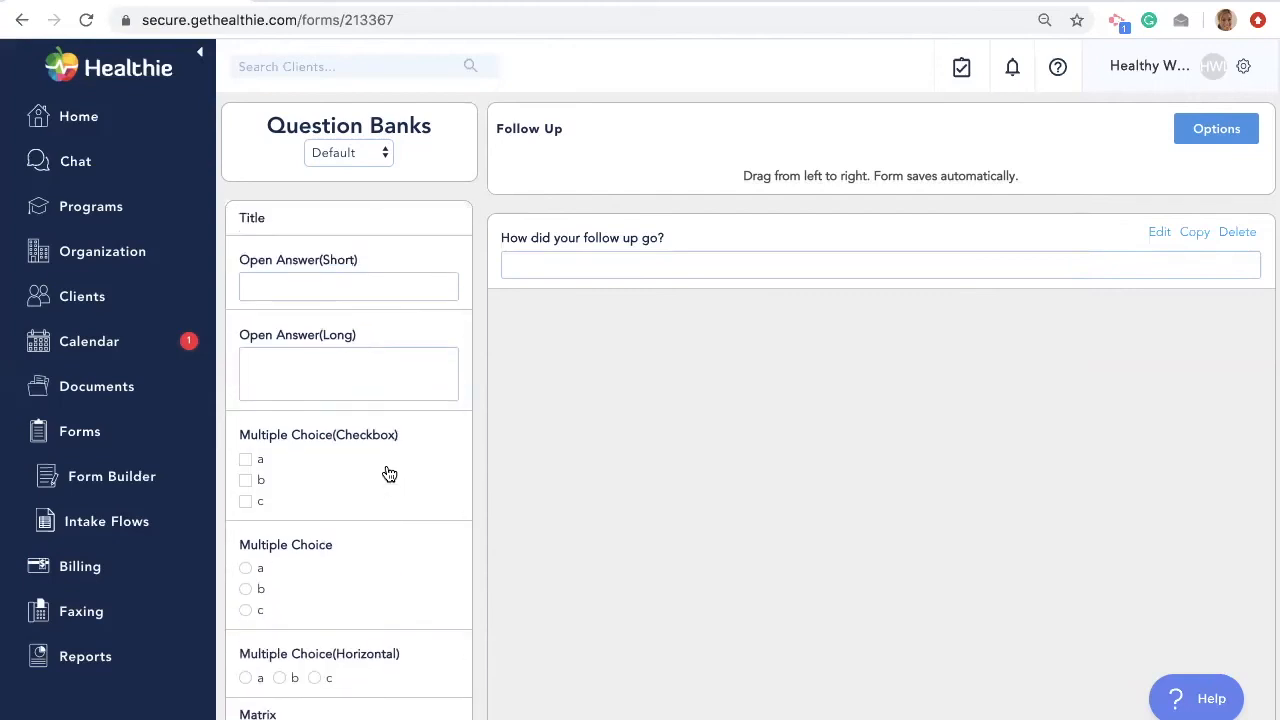
# - Add a checkbox question labelled 'How did you feel after the session?'
pyautogui.moveTo(375, 472); pyautogui.dragTo(768, 374)
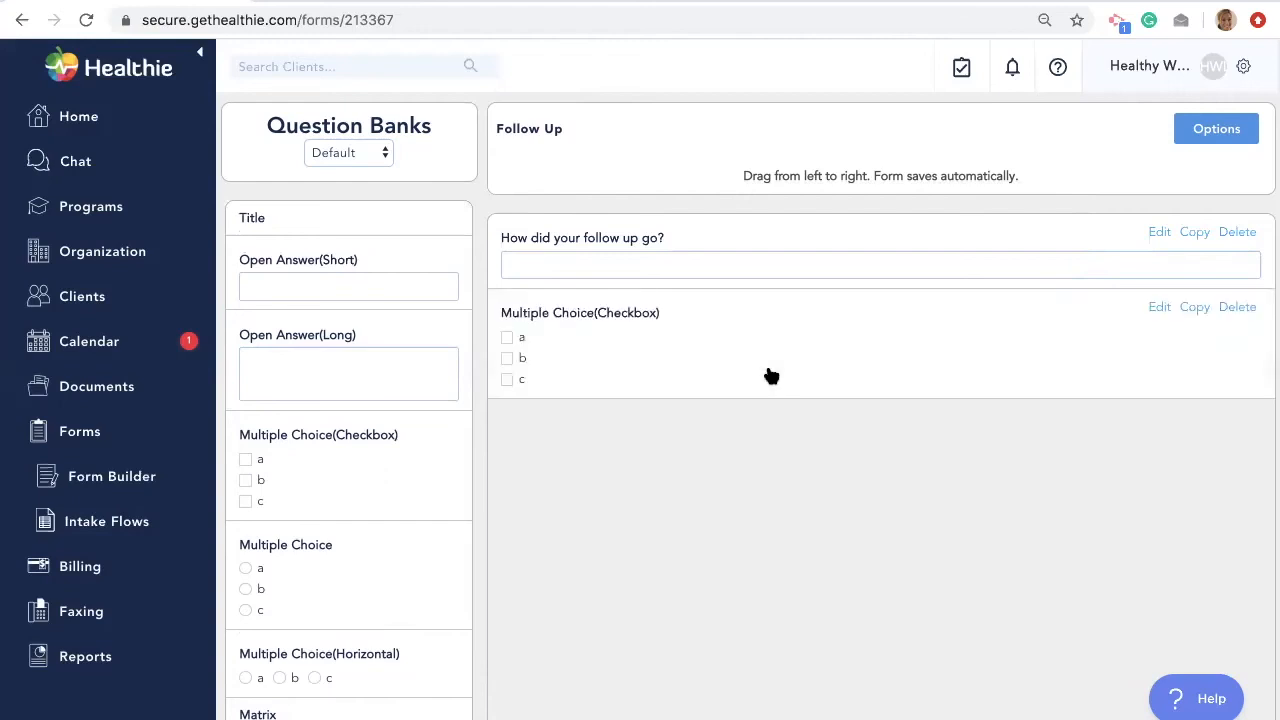
pyautogui.click(1159, 308)
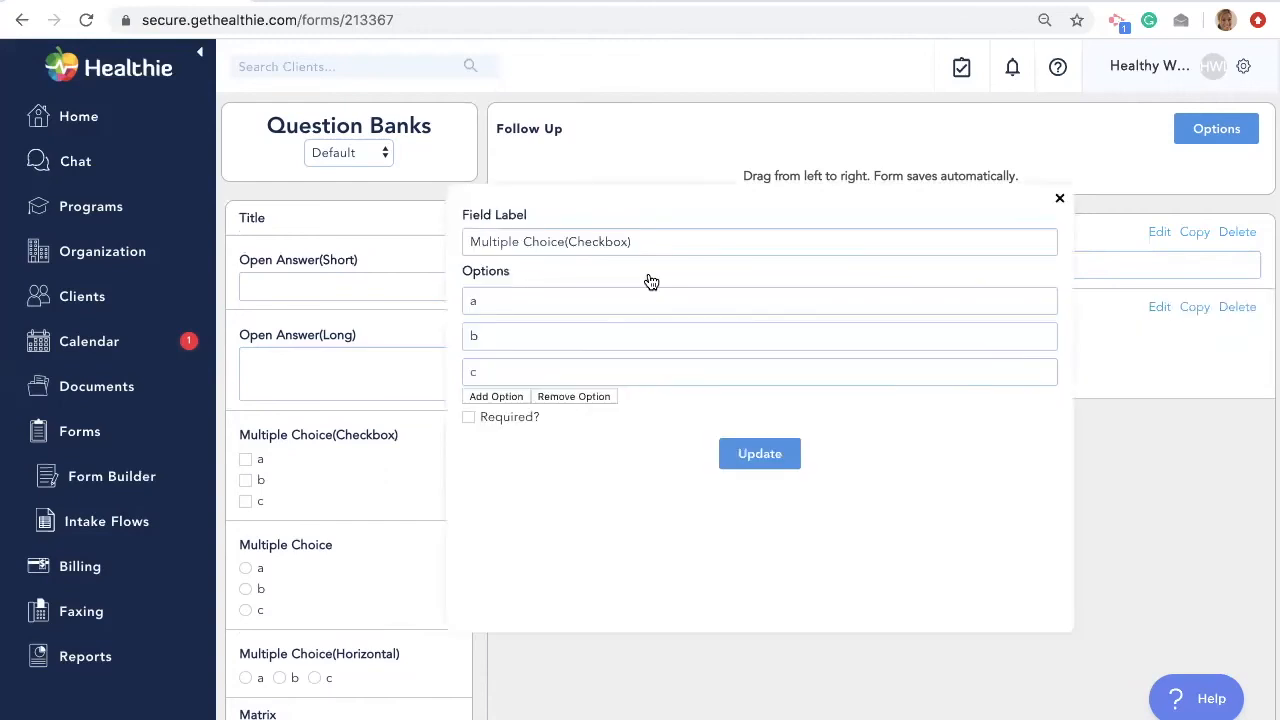
pyautogui.tripleClick(620, 241)
pyautogui.write('How did you feel after the session?')
# - Give the checkbox question the answers Good, Bad, Sad and Happy, and save it
pyautogui.click(560, 300)
pyautogui.press('BackSpace')
pyautogui.write('Good')
pyautogui.press('Tab')
pyautogui.write('Bad')
pyautogui.press('Tab')
pyautogui.write('Sad')
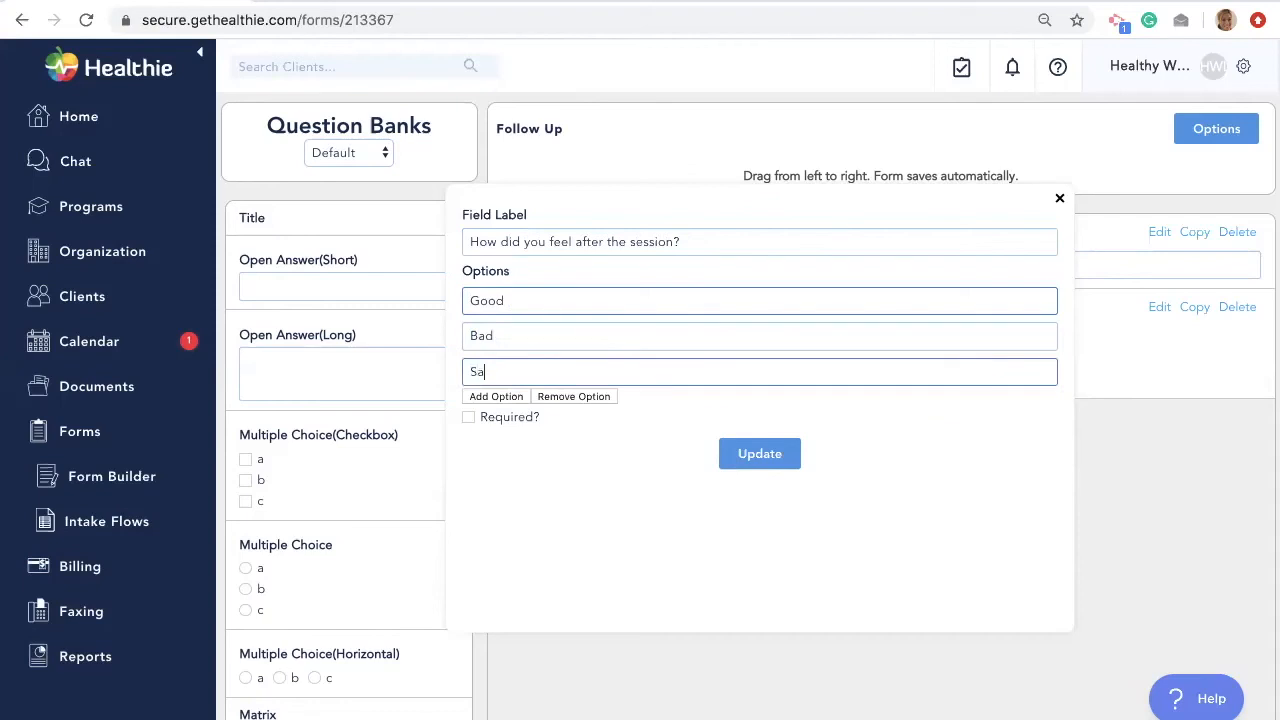
pyautogui.click(494, 396)
pyautogui.click(492, 395)
pyautogui.write('Happy')
pyautogui.click(780, 490)
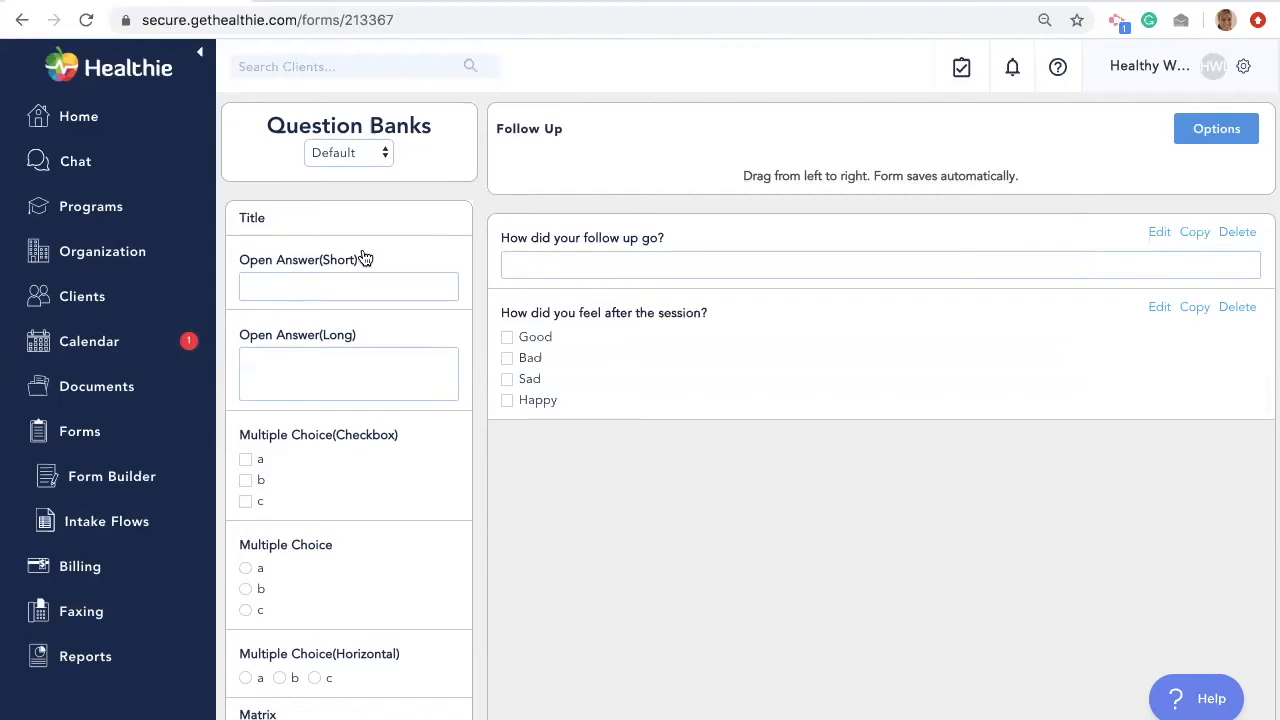
pyautogui.click(368, 158)
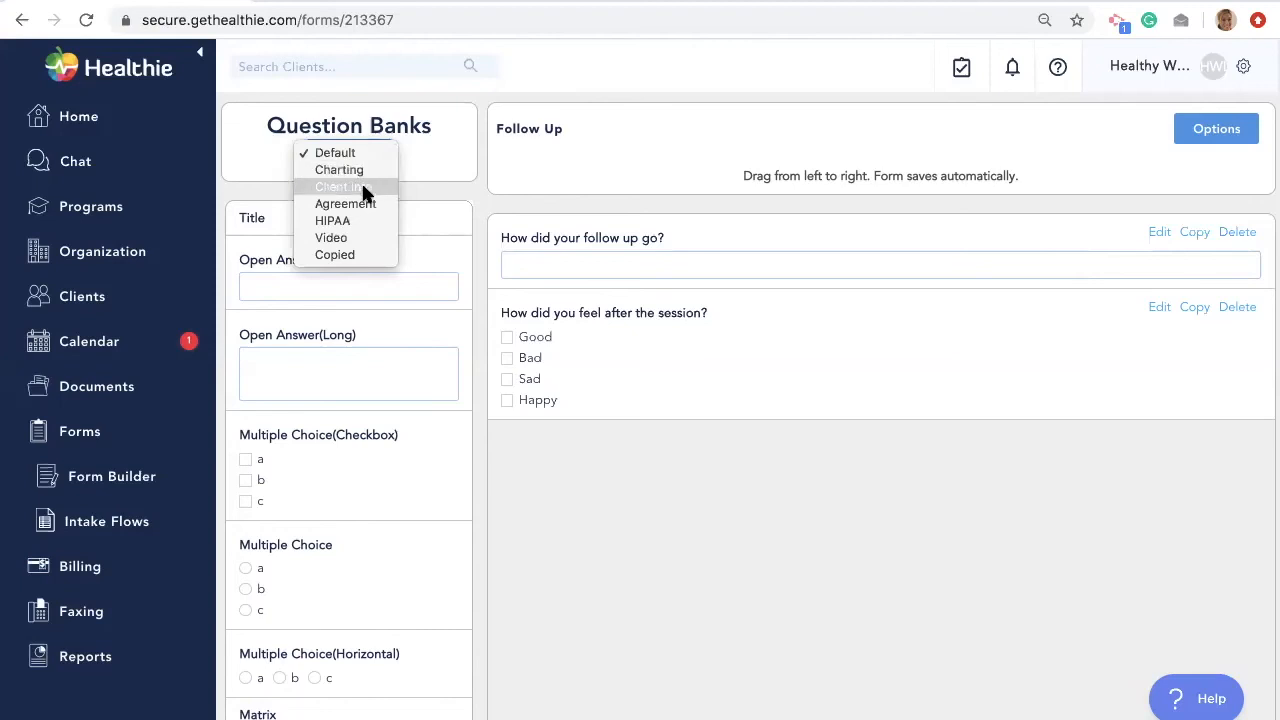
# - From the Client Info bank, add Name at the top and Phone below the follow-up question
pyautogui.click(365, 188)
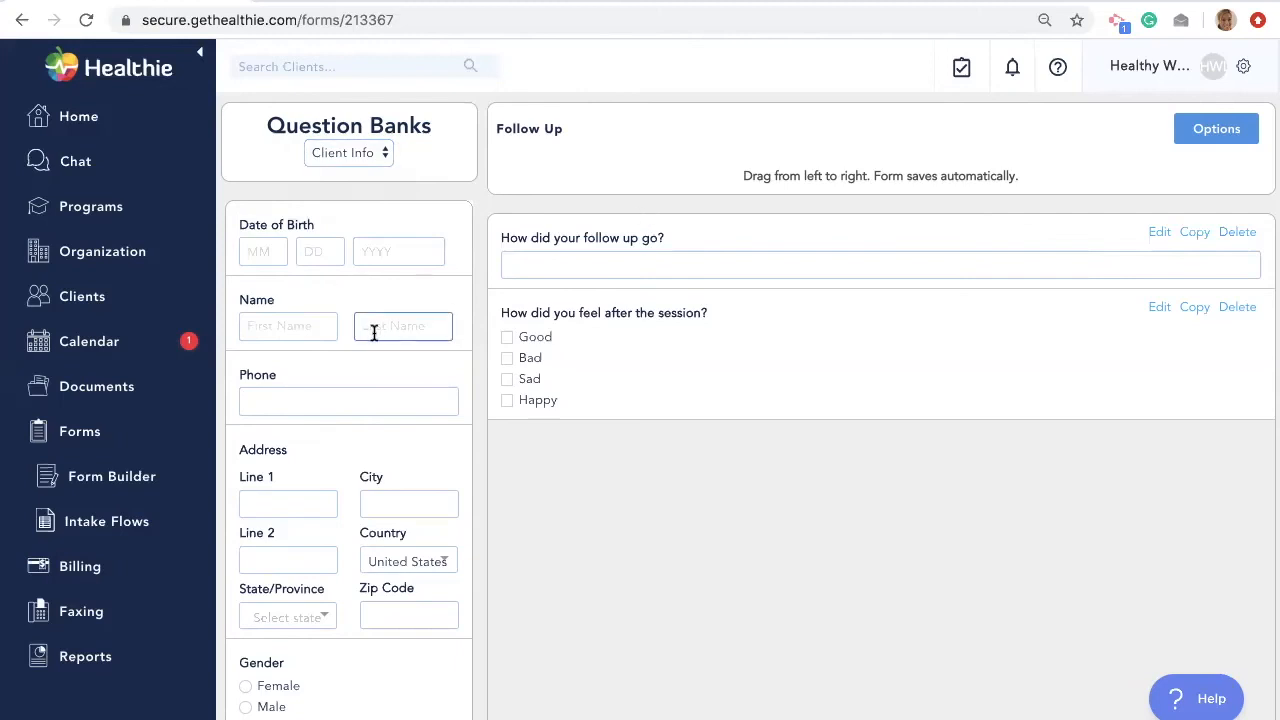
pyautogui.moveTo(337, 303); pyautogui.dragTo(622, 278)
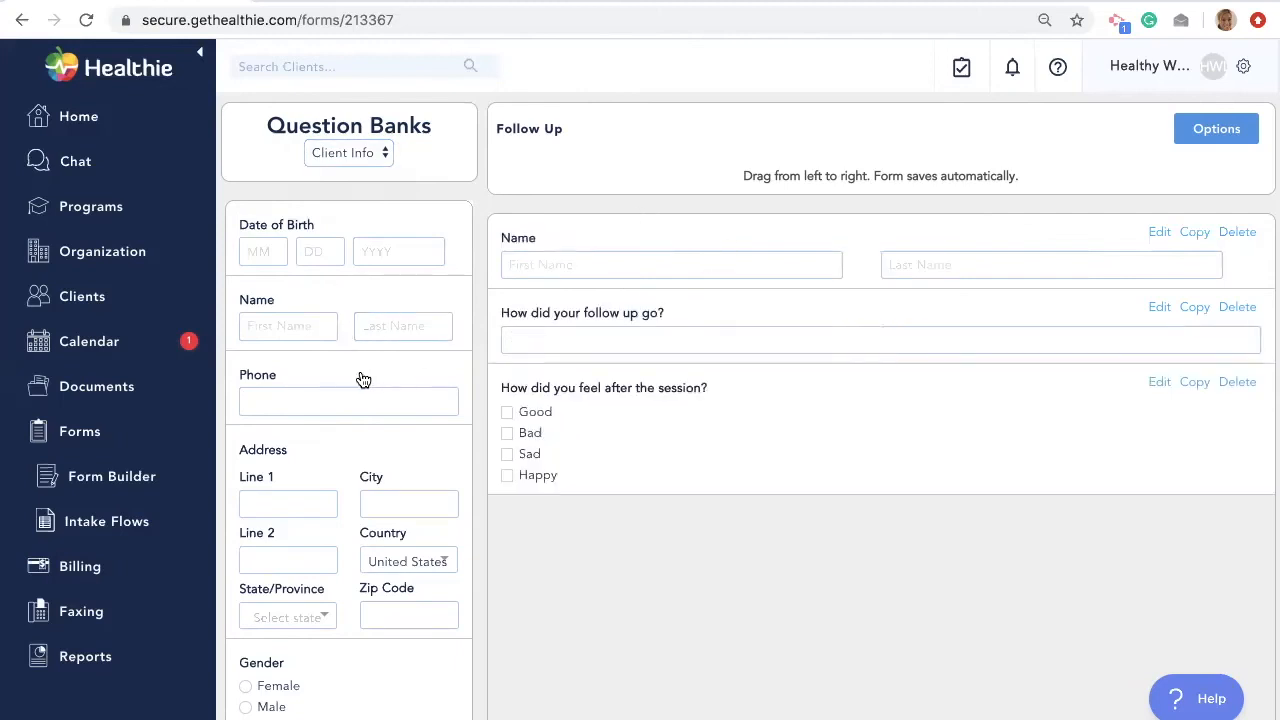
pyautogui.moveTo(357, 374); pyautogui.dragTo(754, 349)
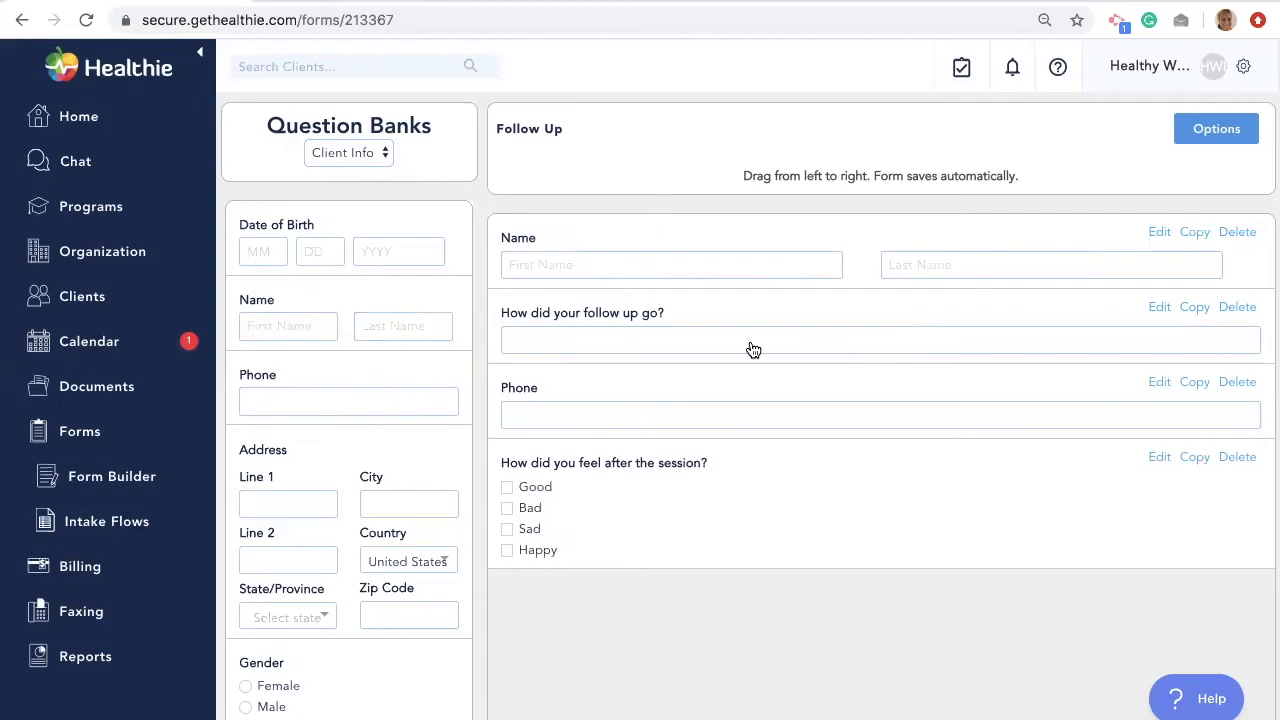
# - Open the 12 day challenge intake flow from the Intake Flows list
pyautogui.click(112, 478)
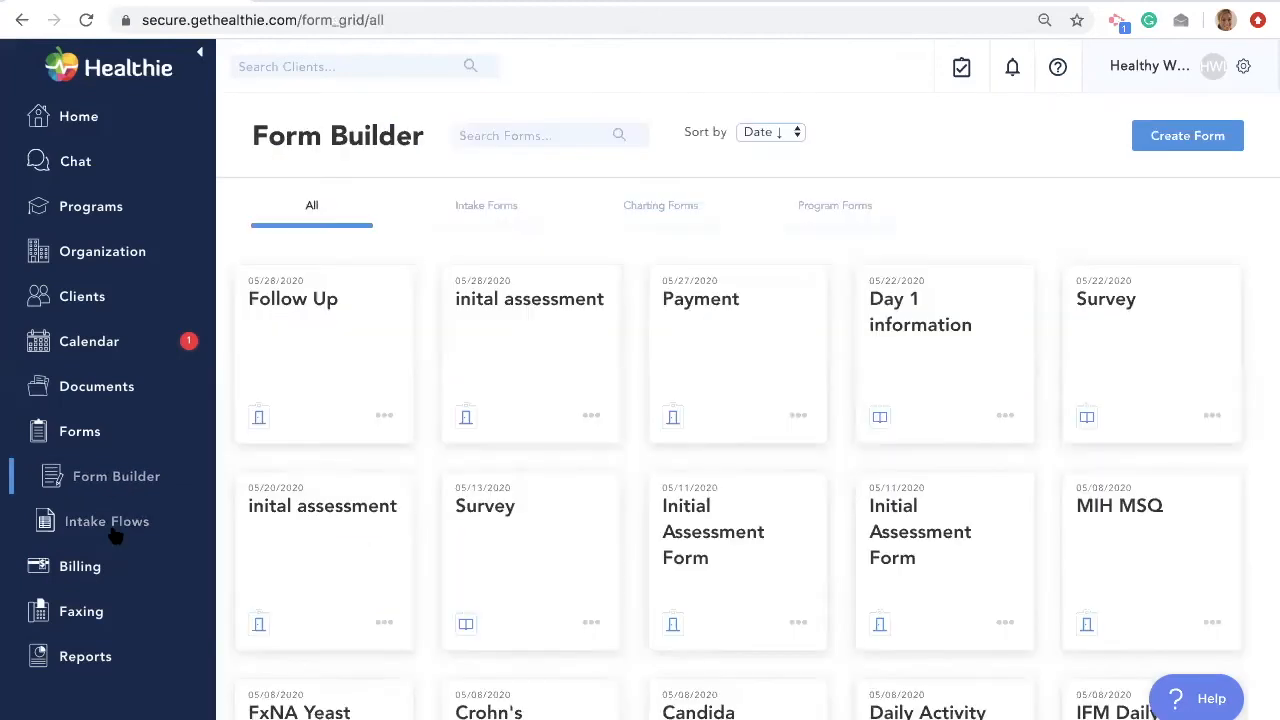
pyautogui.click(126, 528)
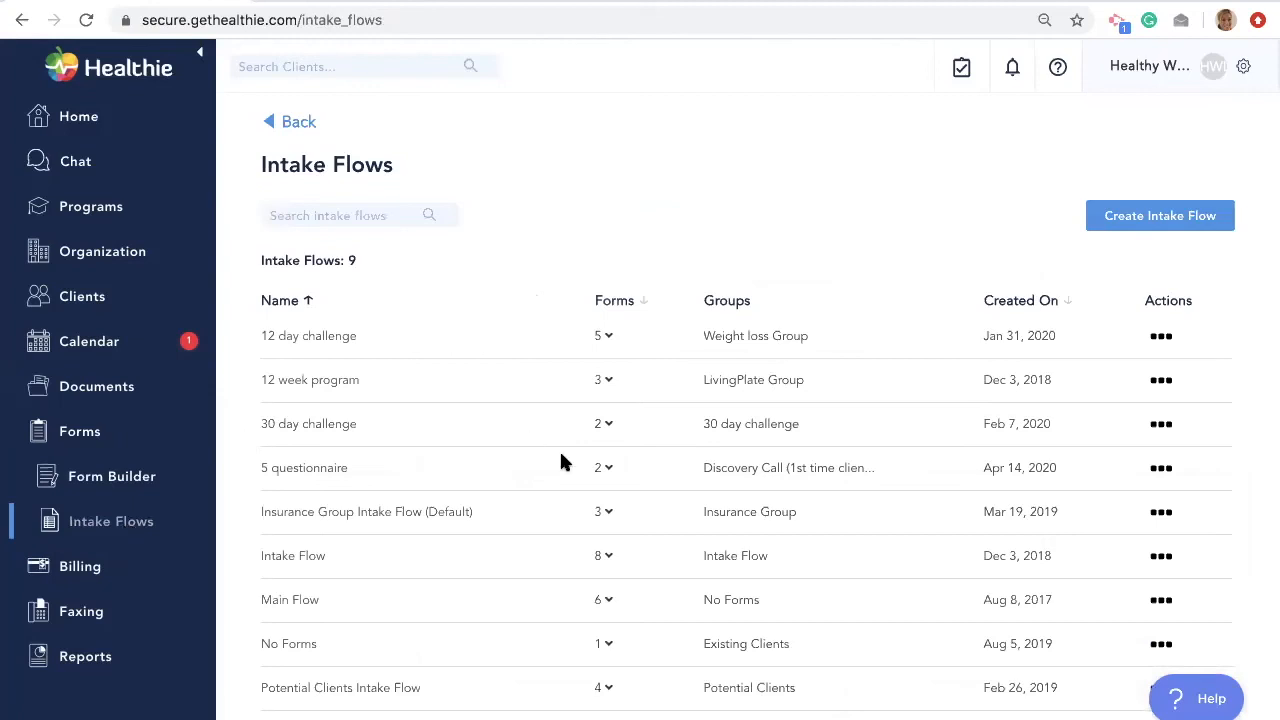
pyautogui.click(320, 336)
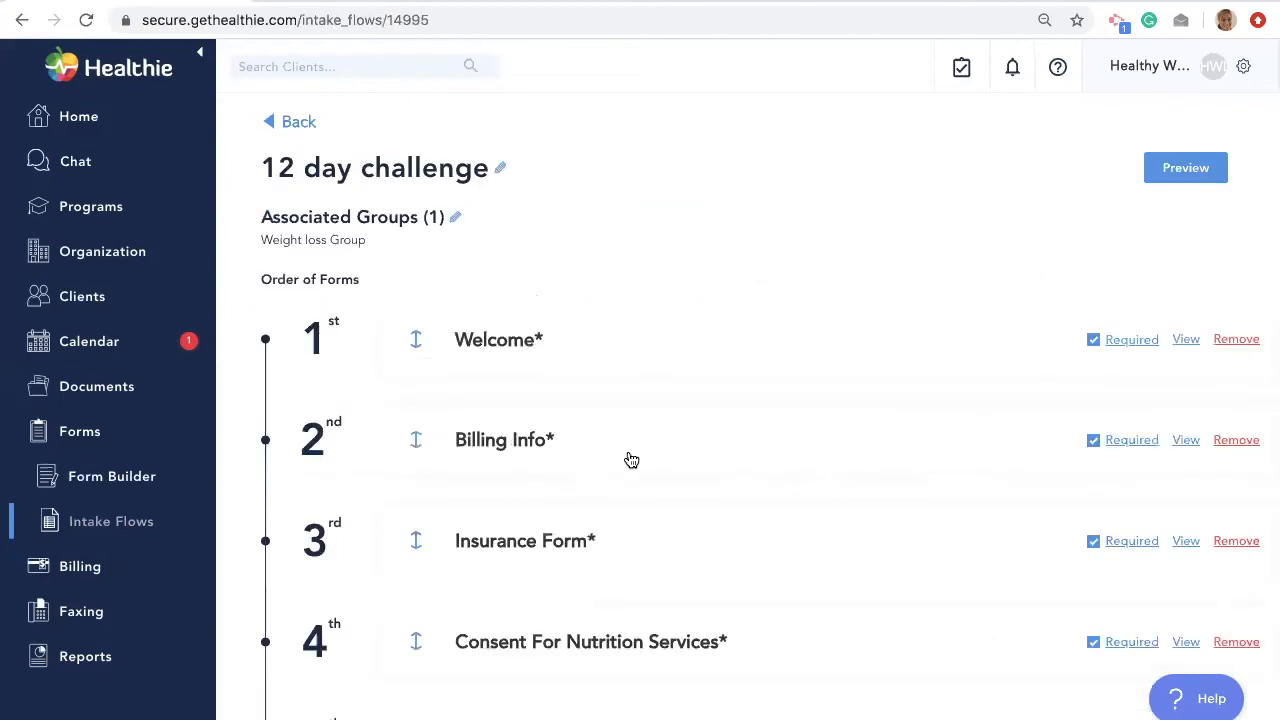
pyautogui.scroll(-3, 629, 457)
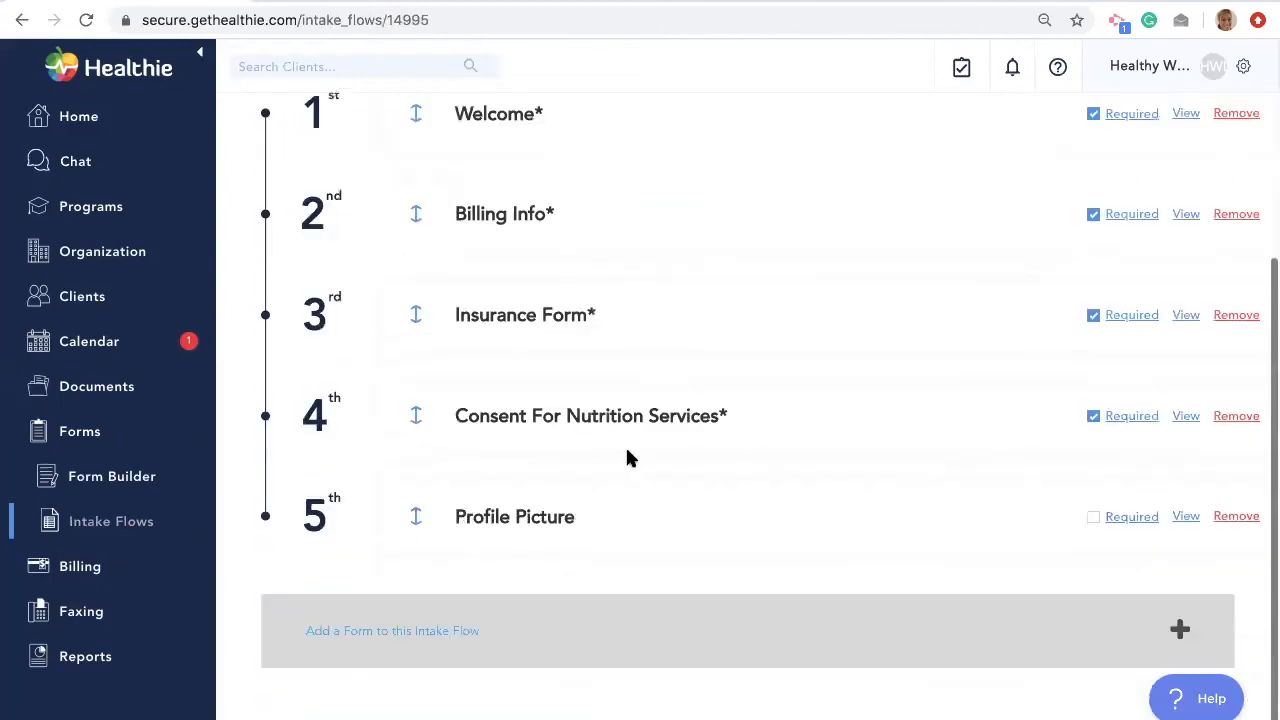
# - Append the existing HIPAA Agreement form as the flow's sixth form and return to the forms grid
pyautogui.click(438, 600)
pyautogui.scroll(-1, 438, 600)
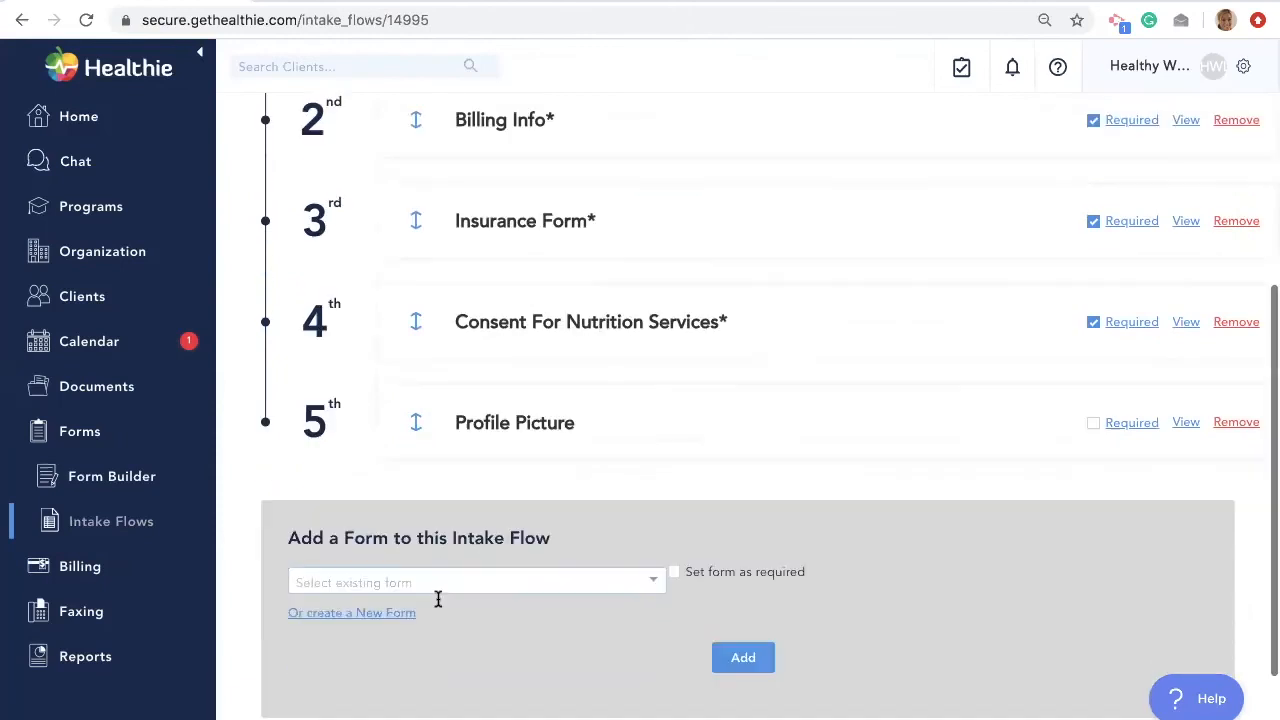
pyautogui.click(530, 571)
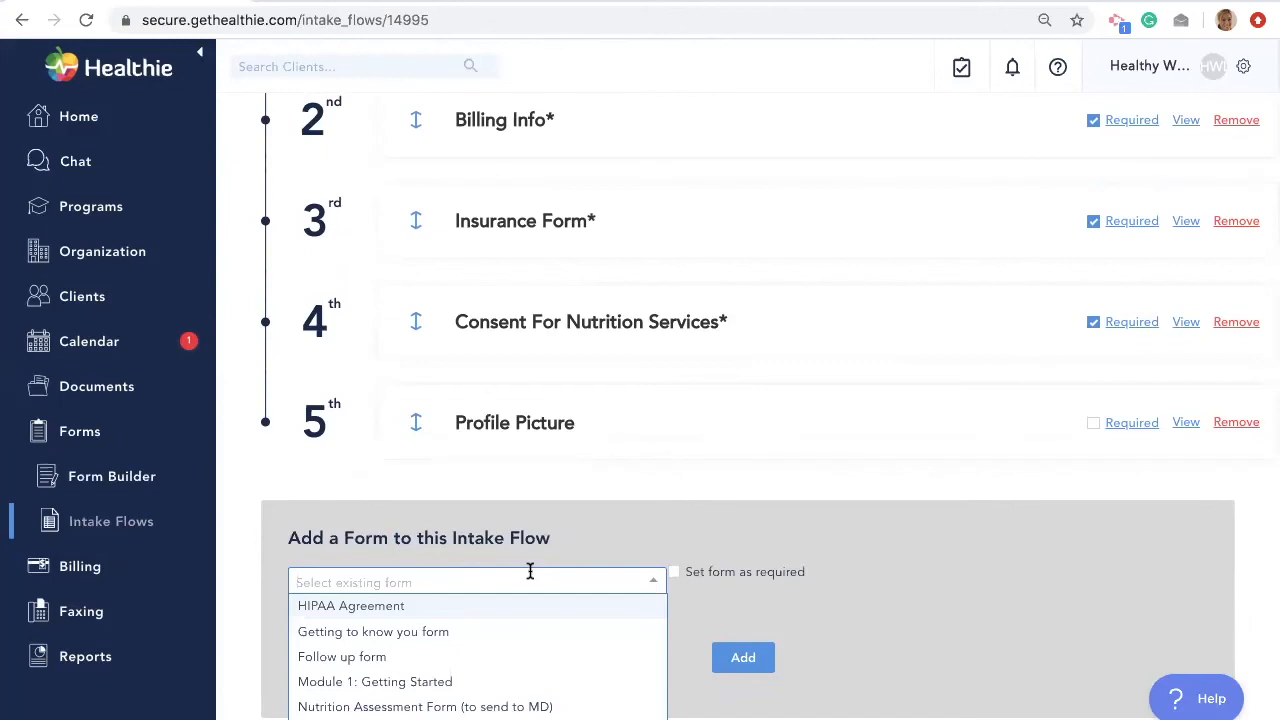
pyautogui.click(514, 607)
pyautogui.click(748, 660)
pyautogui.scroll(5, 821, 556)
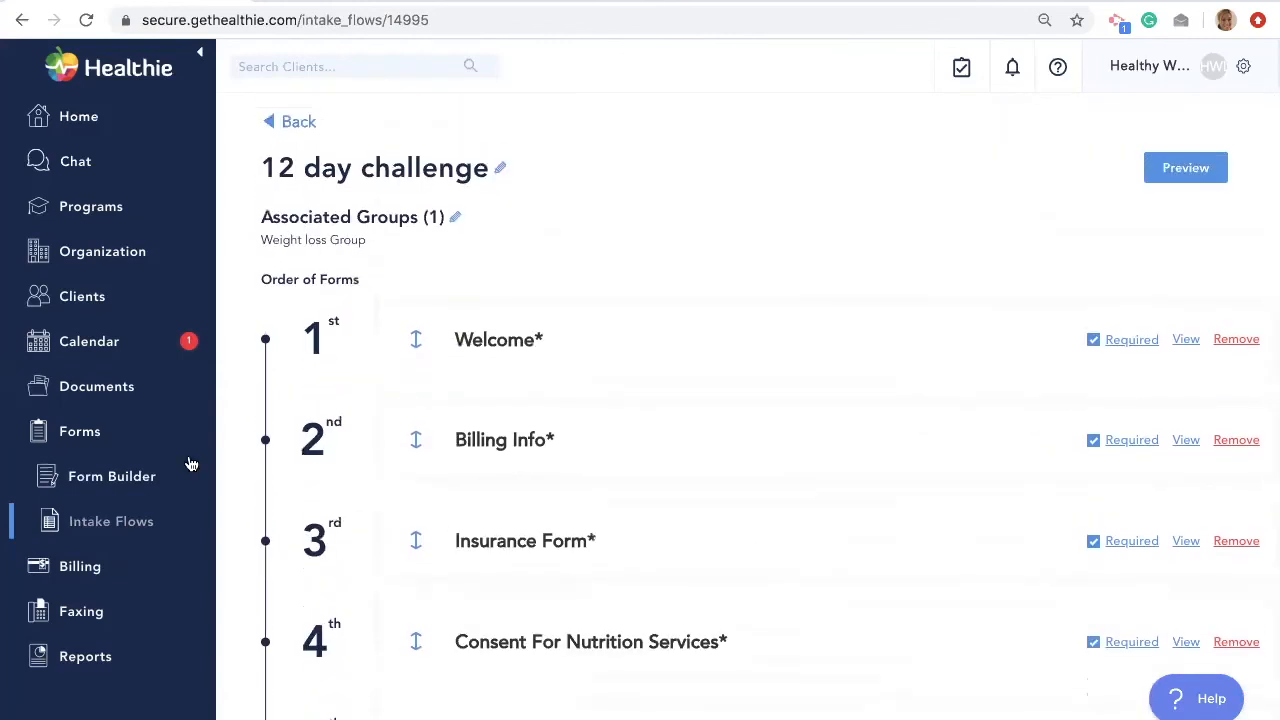
pyautogui.click(143, 477)
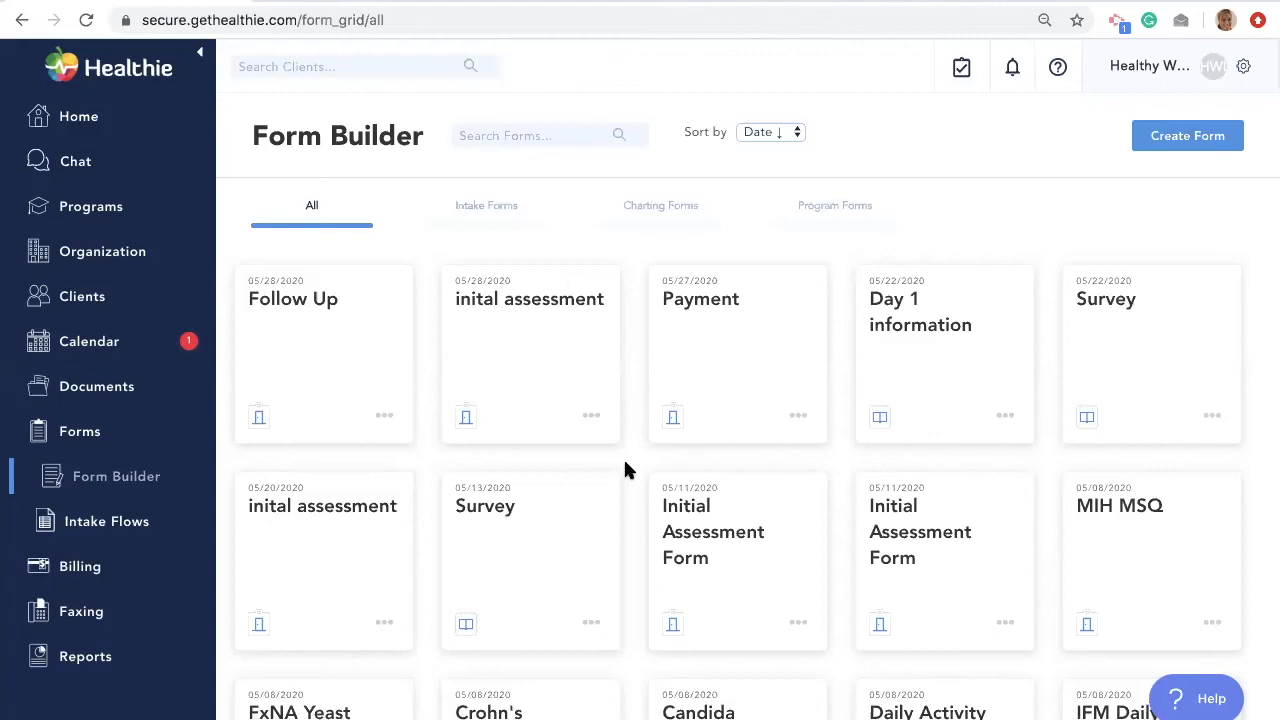
# - Filter the forms to Charting Forms, then go to the active clients list
pyautogui.click(656, 210)
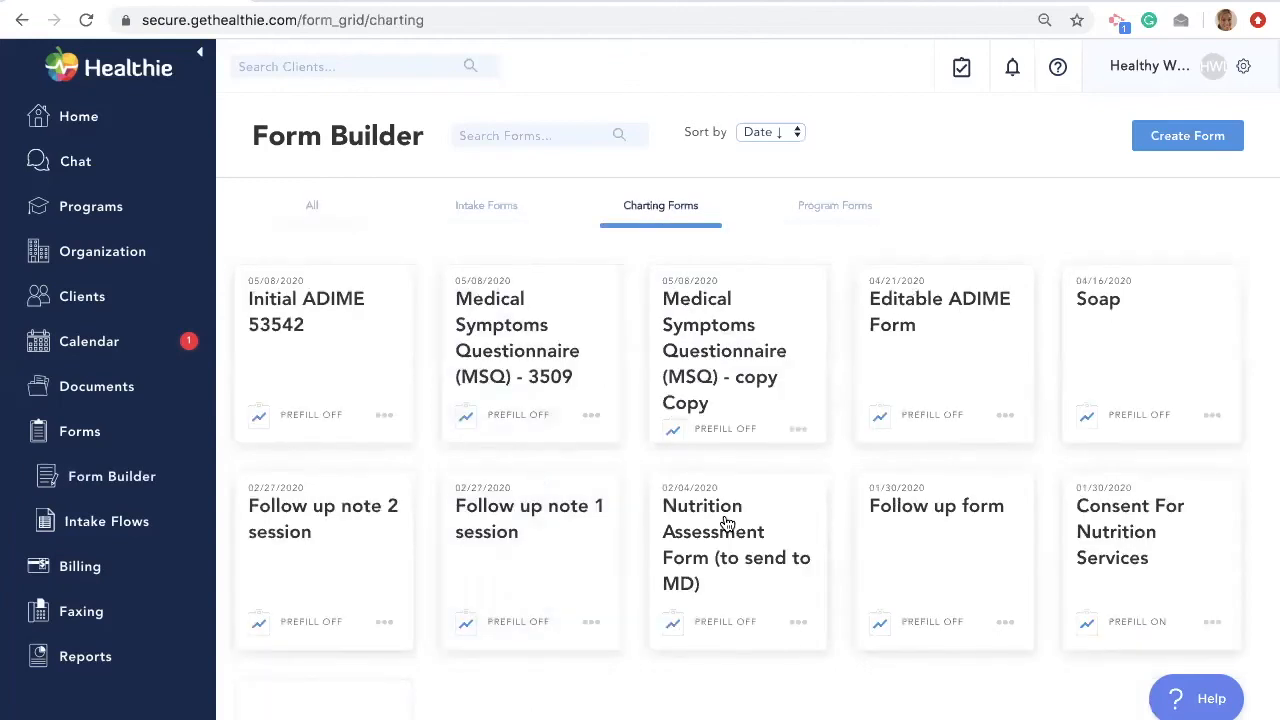
pyautogui.click(86, 296)
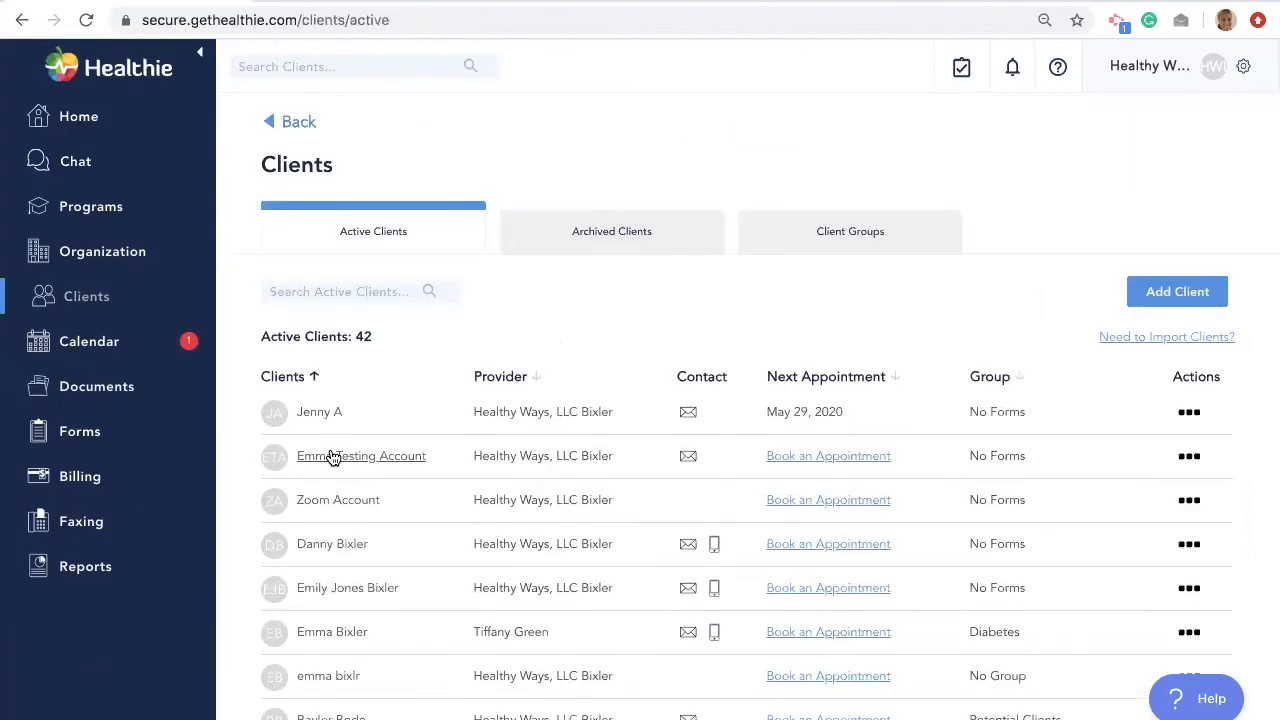
# - Open the test client's charting notes and cancel a new charting note without creating it
pyautogui.click(333, 457)
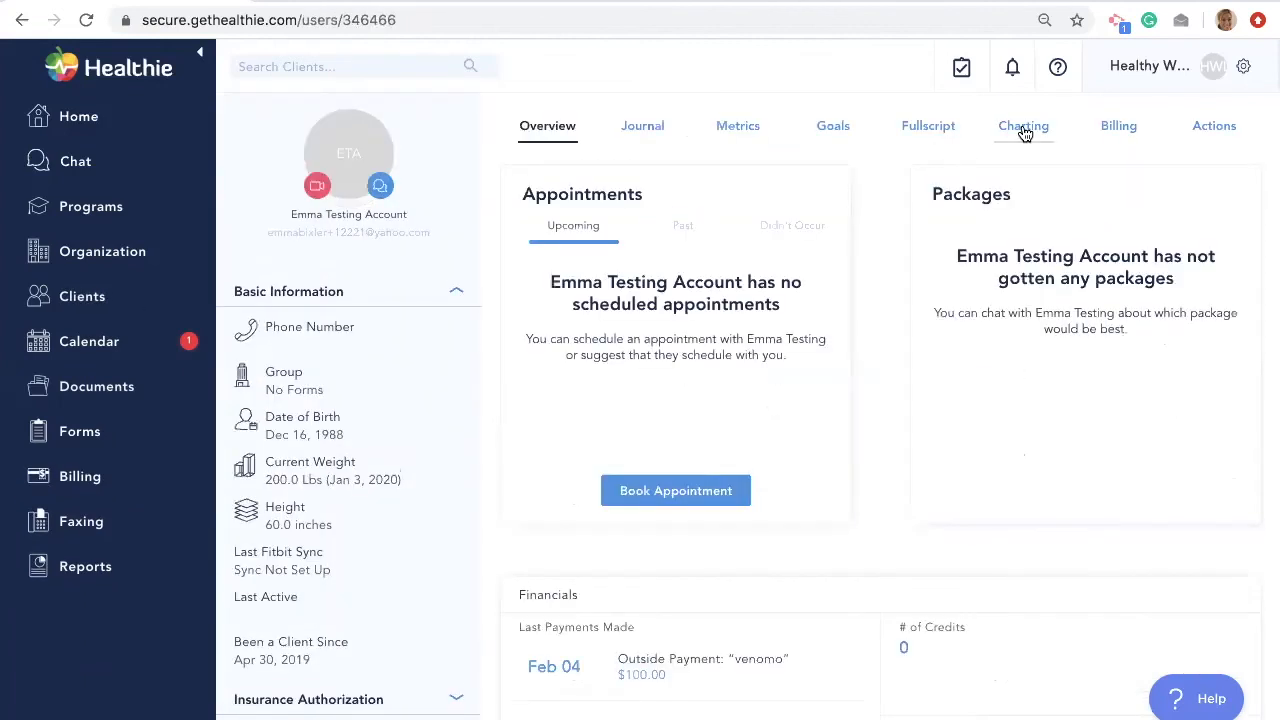
pyautogui.click(1024, 128)
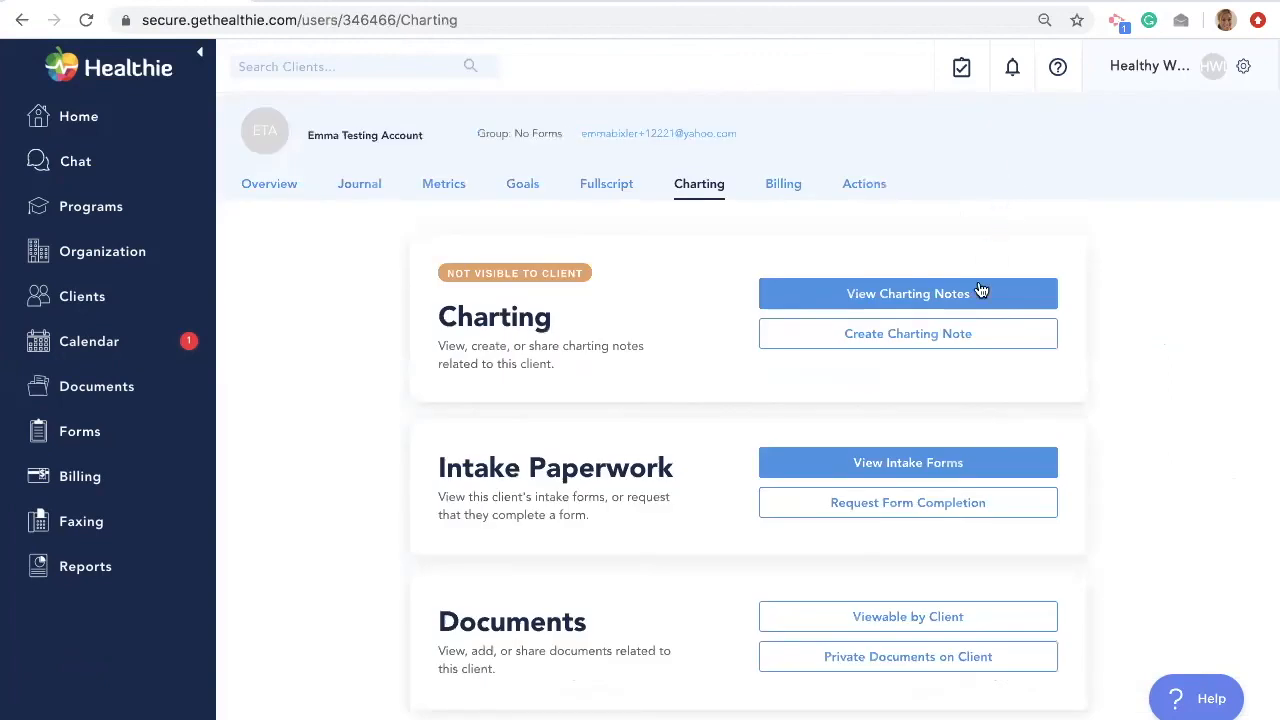
pyautogui.click(946, 346)
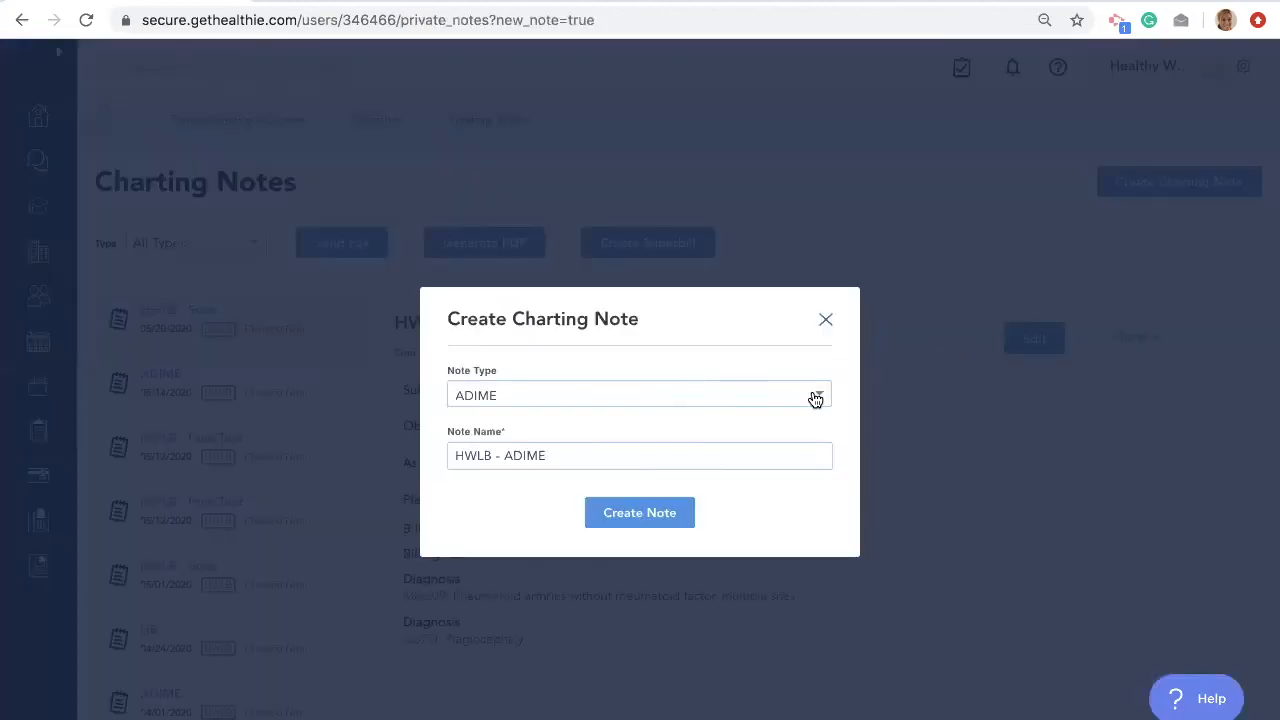
pyautogui.click(805, 395)
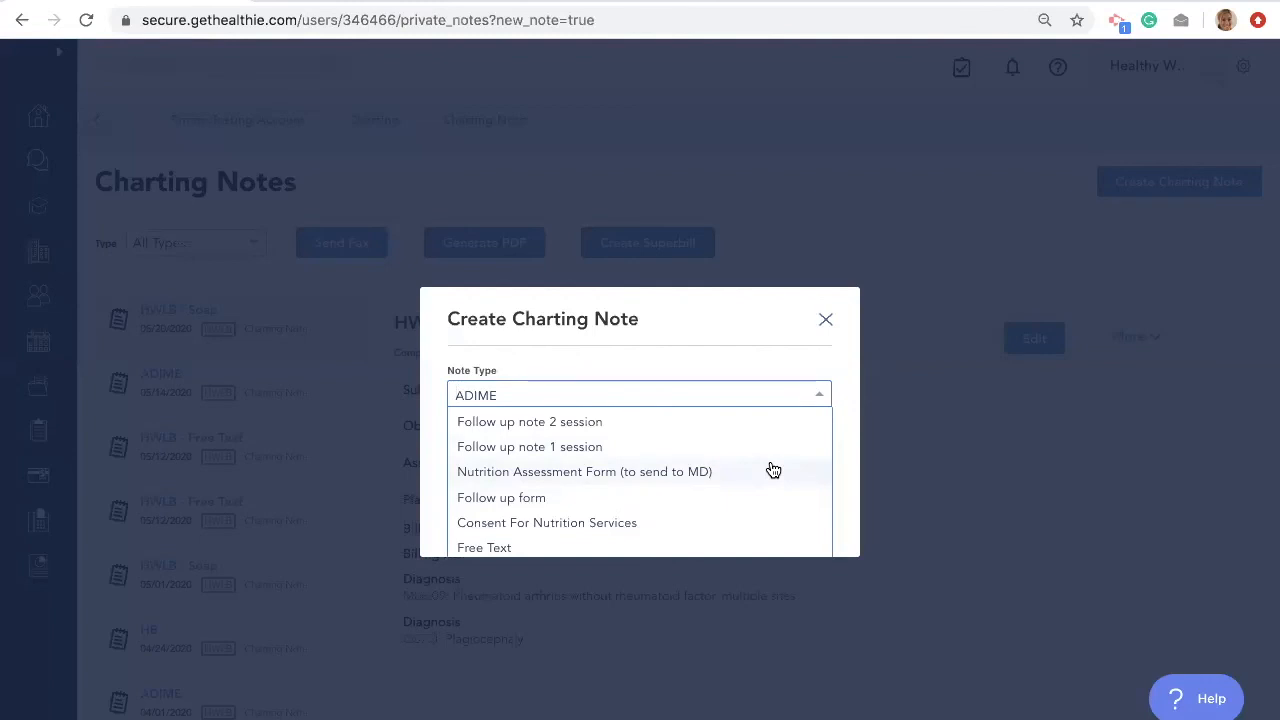
pyautogui.click(825, 319)
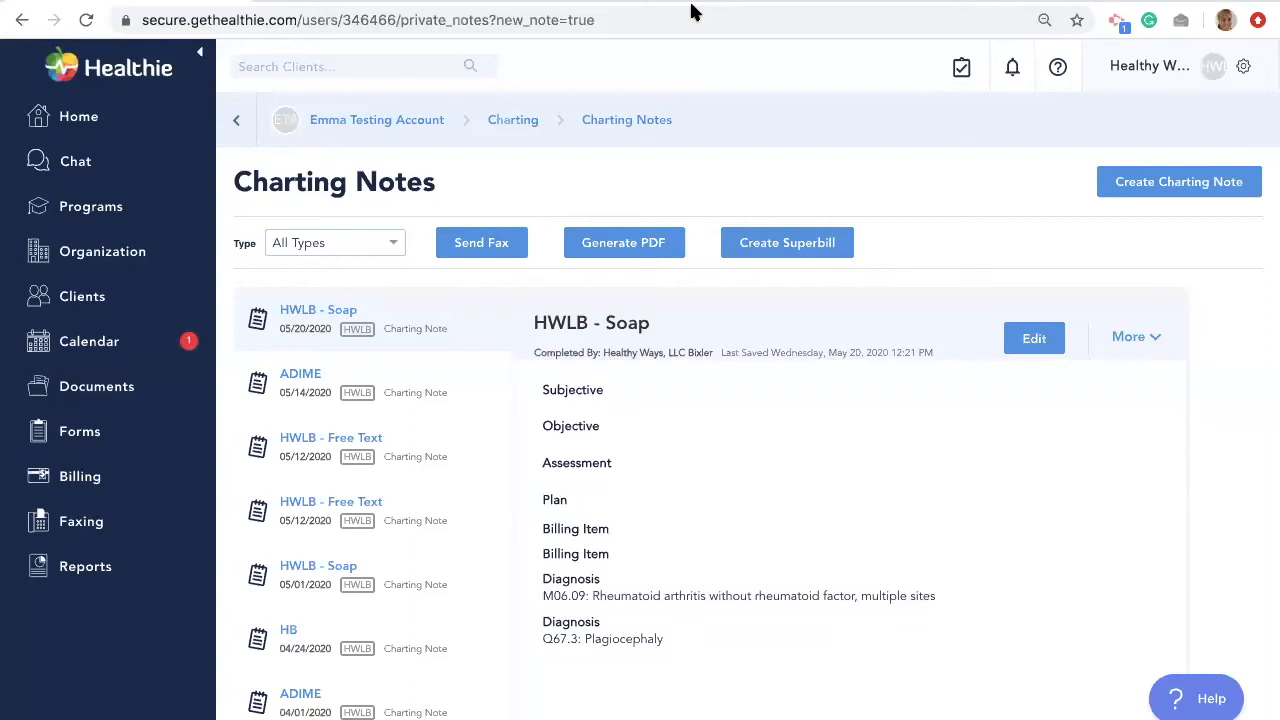
# - Create a new superbill for the testing client account under Billing > Superbills
pyautogui.click(80, 479)
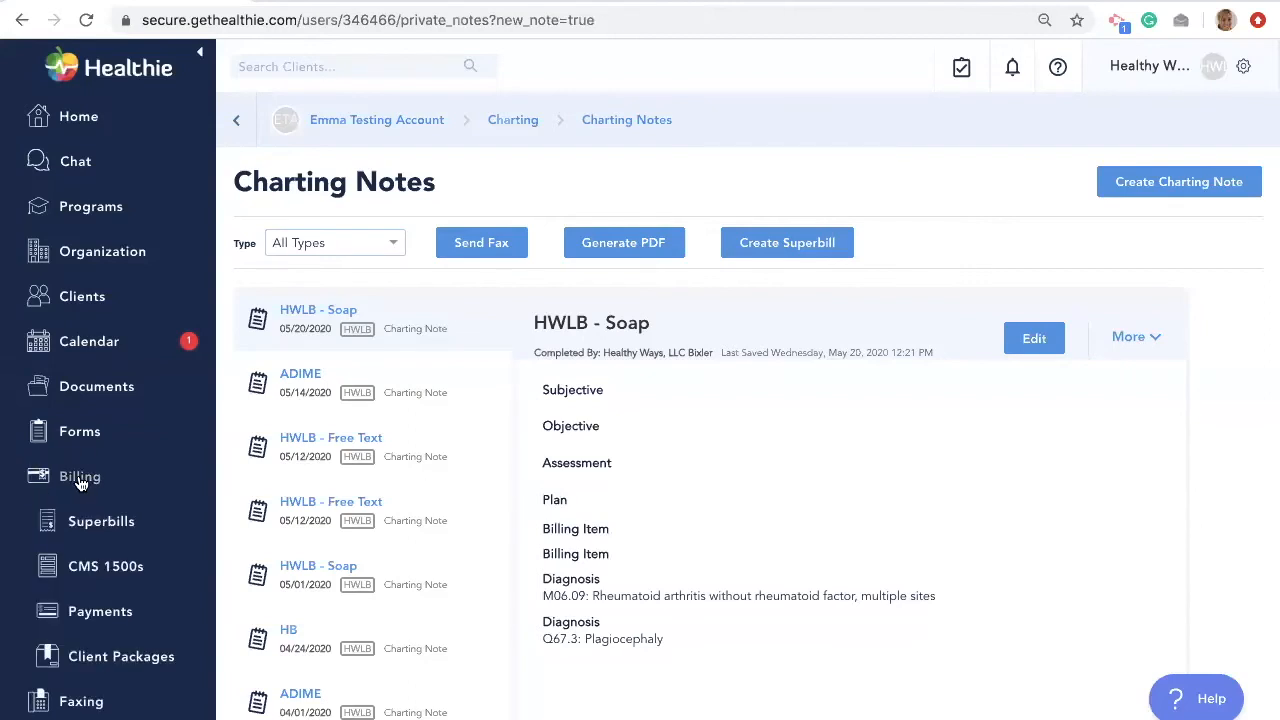
pyautogui.click(105, 521)
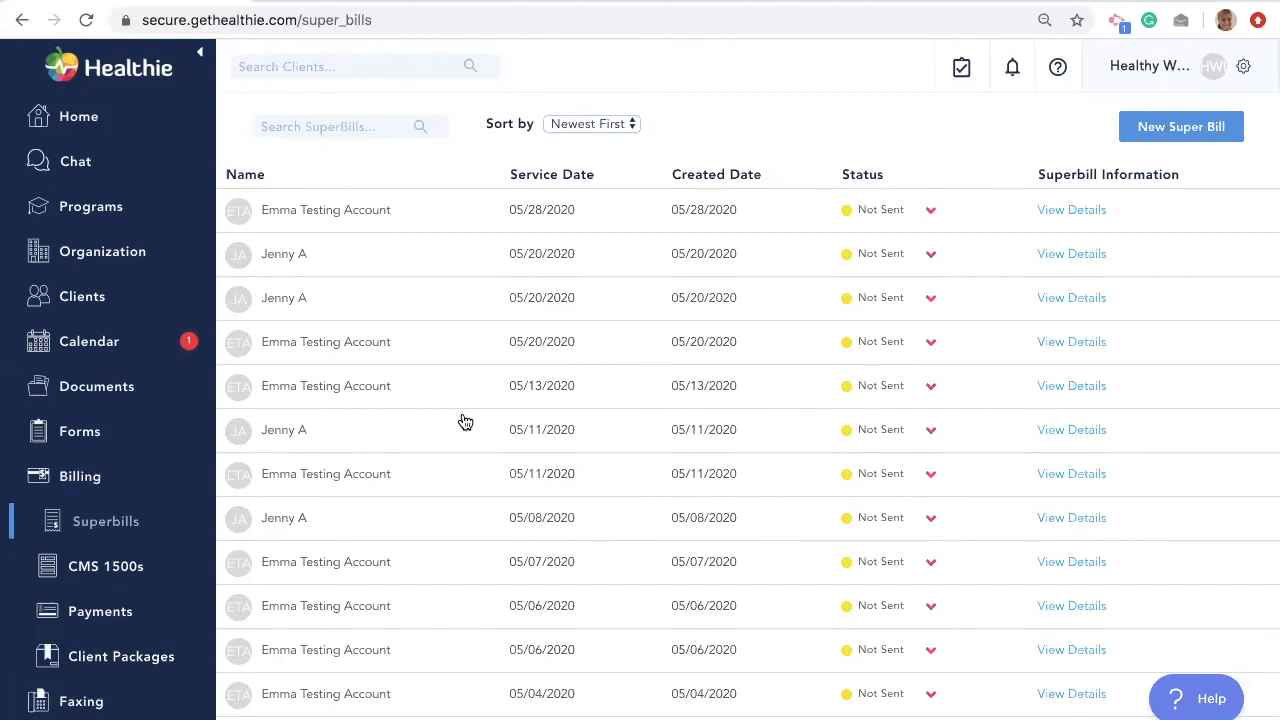
pyautogui.click(1183, 139)
pyautogui.click(927, 139)
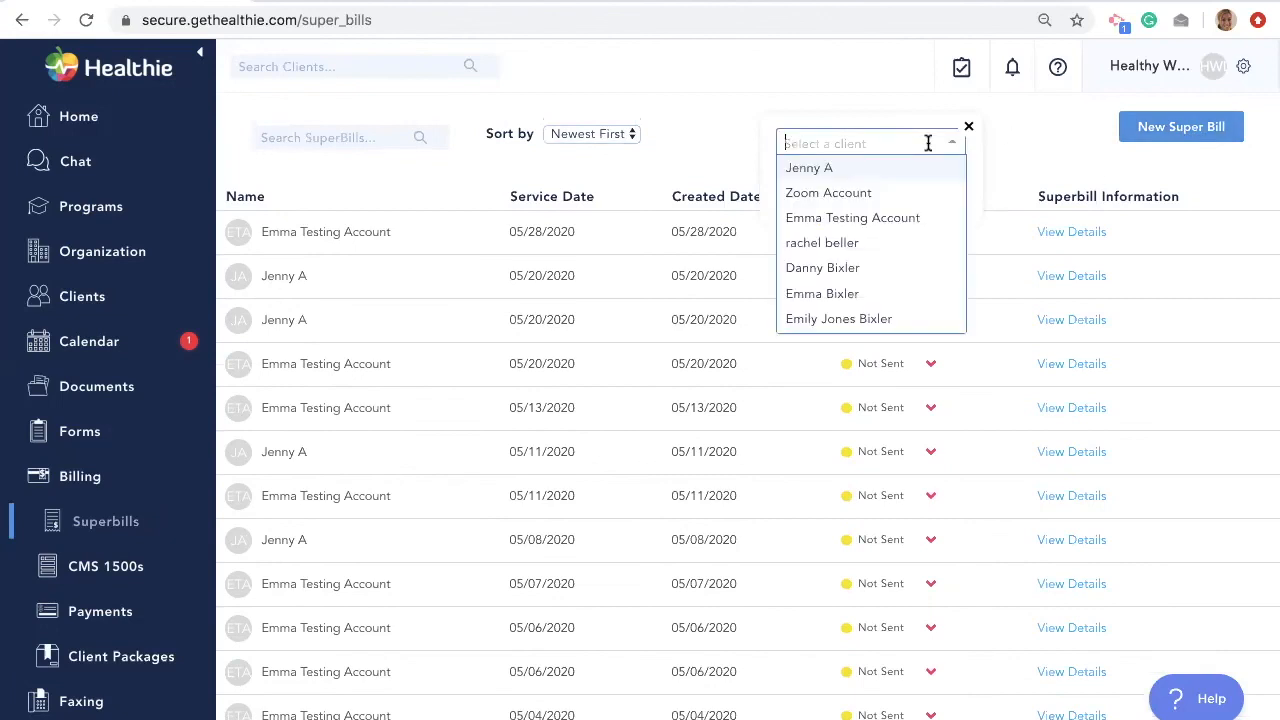
pyautogui.click(891, 218)
pyautogui.click(821, 201)
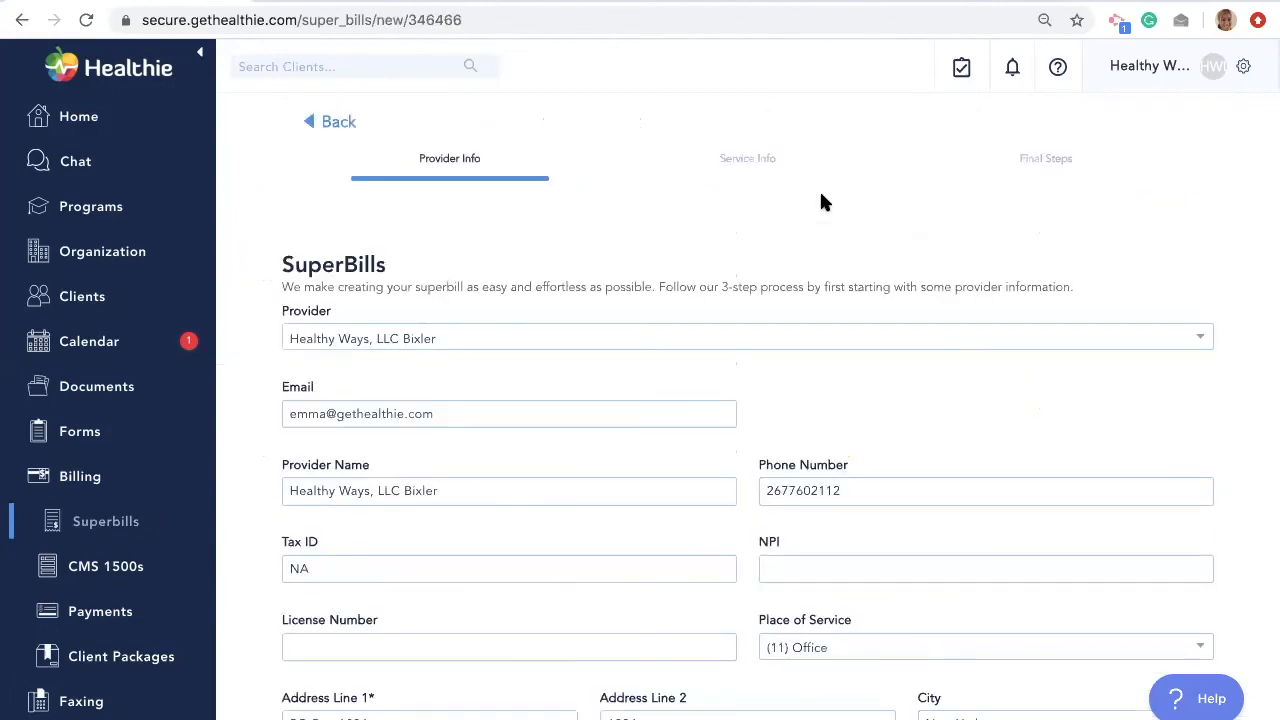
# - Save the superbill with its three diagnoses and G0270 billing item
pyautogui.scroll(-15, 797, 345)
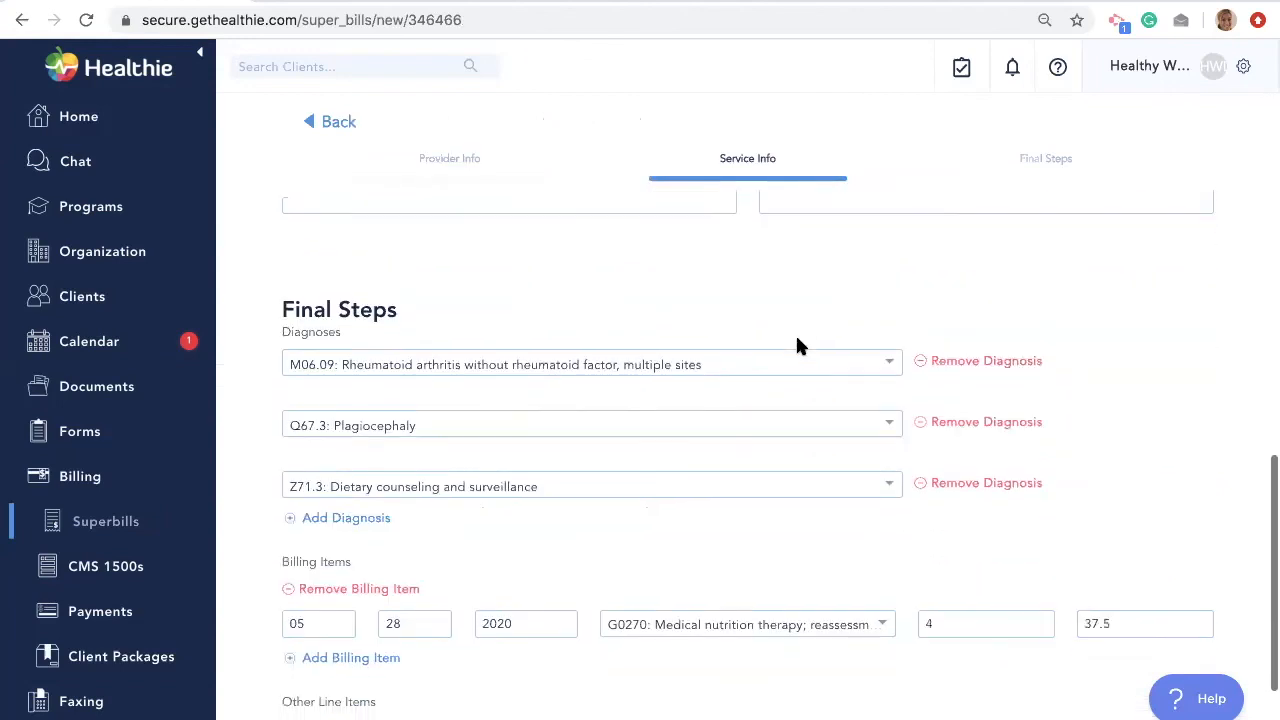
pyautogui.scroll(-1, 797, 345)
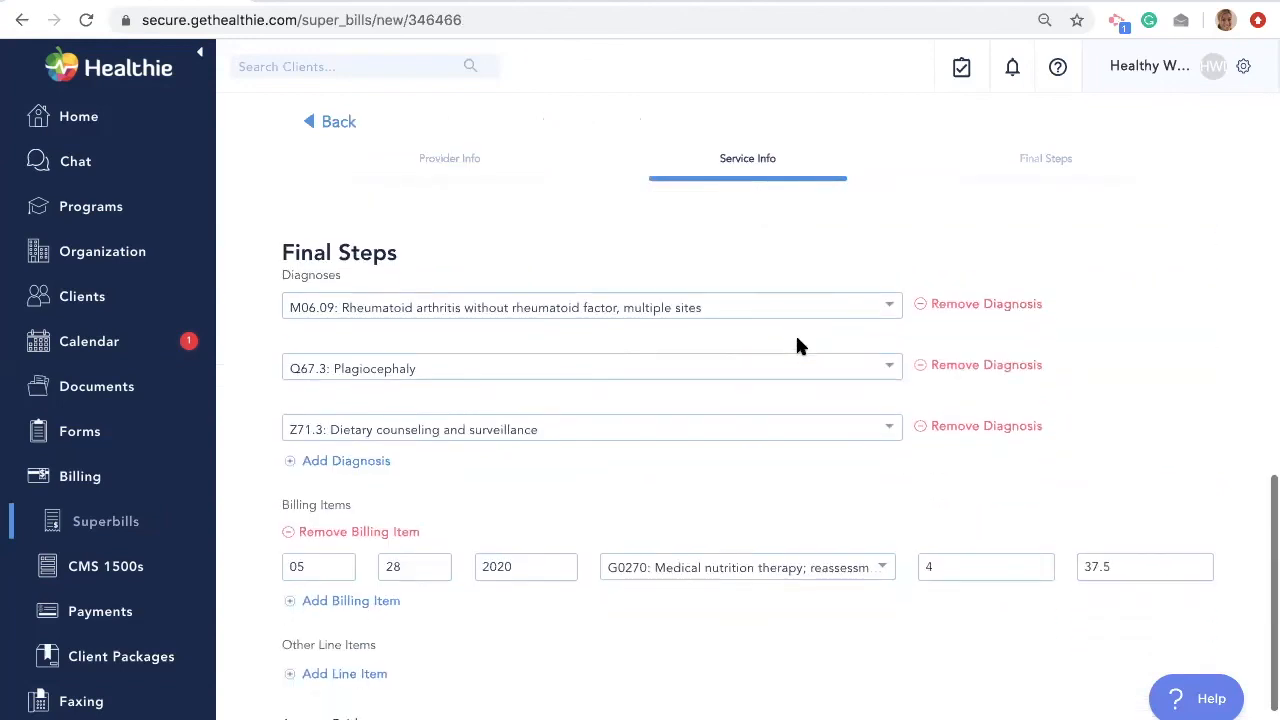
pyautogui.scroll(-1, 797, 340)
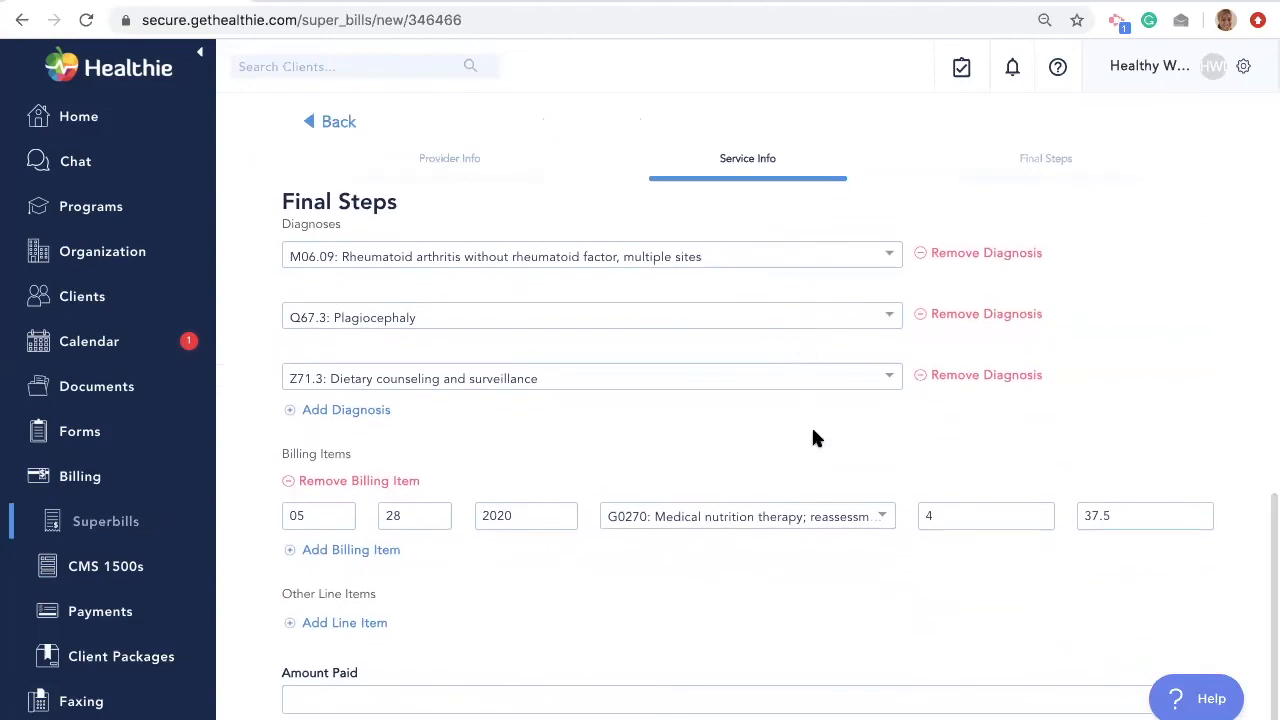
pyautogui.scroll(-1, 797, 588)
pyautogui.click(766, 651)
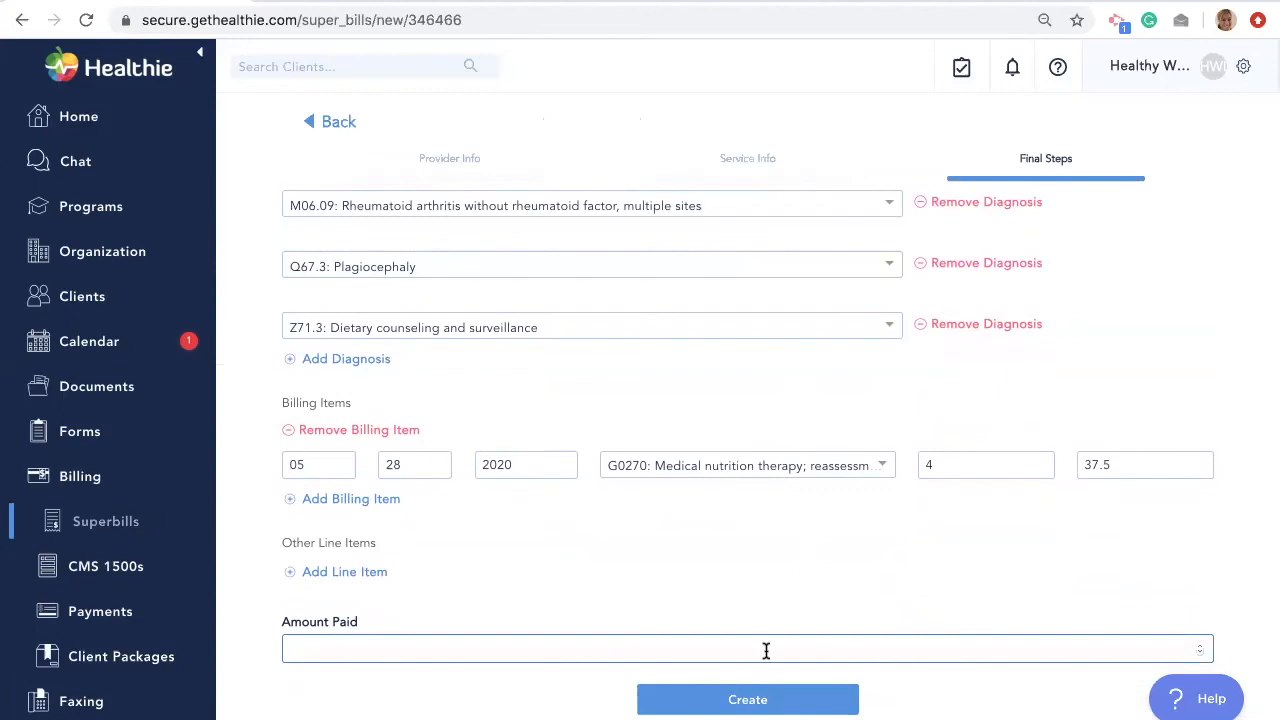
pyautogui.click(747, 698)
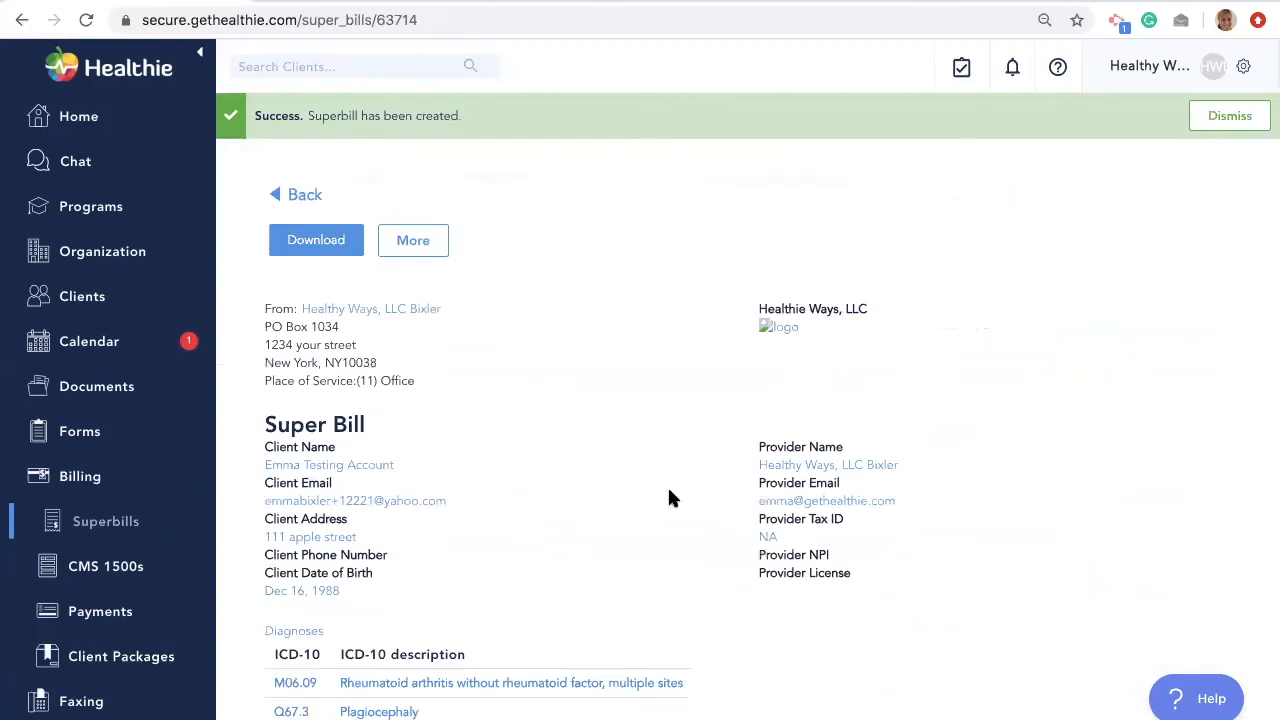
# - Check the superbill's More actions menu and go to the CMS 1500 claims list
pyautogui.scroll(-3, 673, 498)
pyautogui.scroll(2, 673, 498)
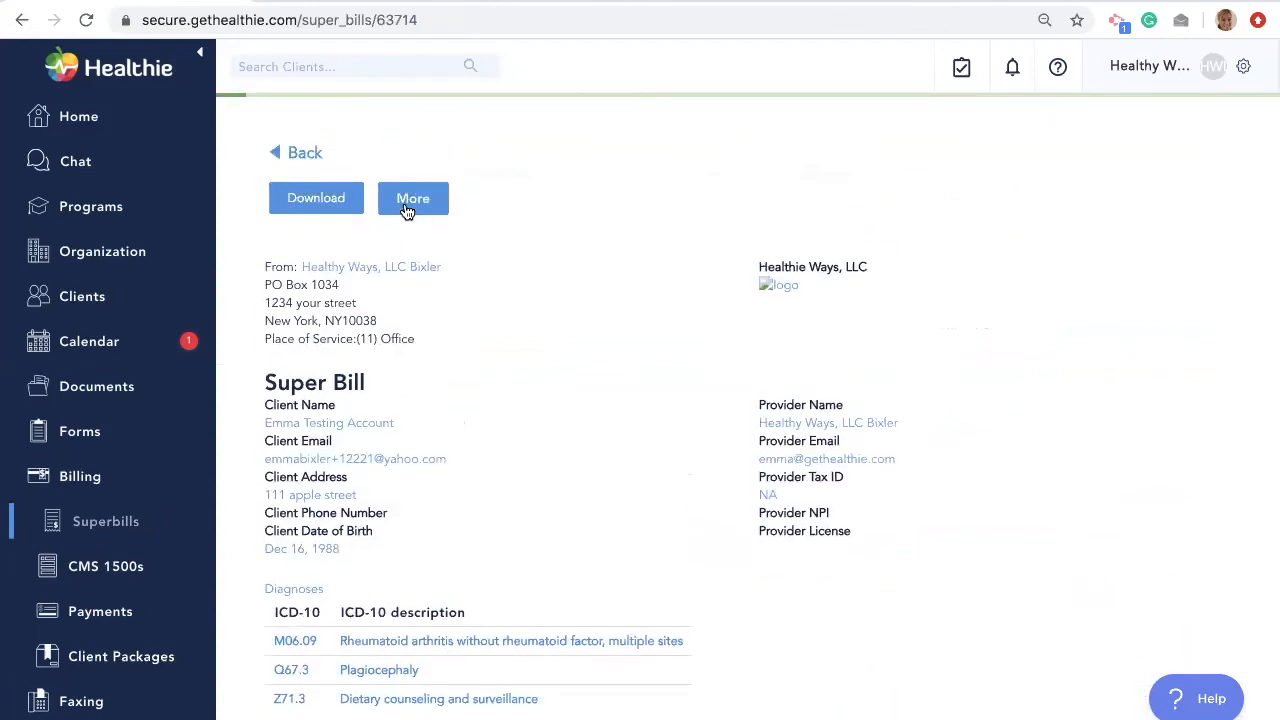
pyautogui.click(443, 205)
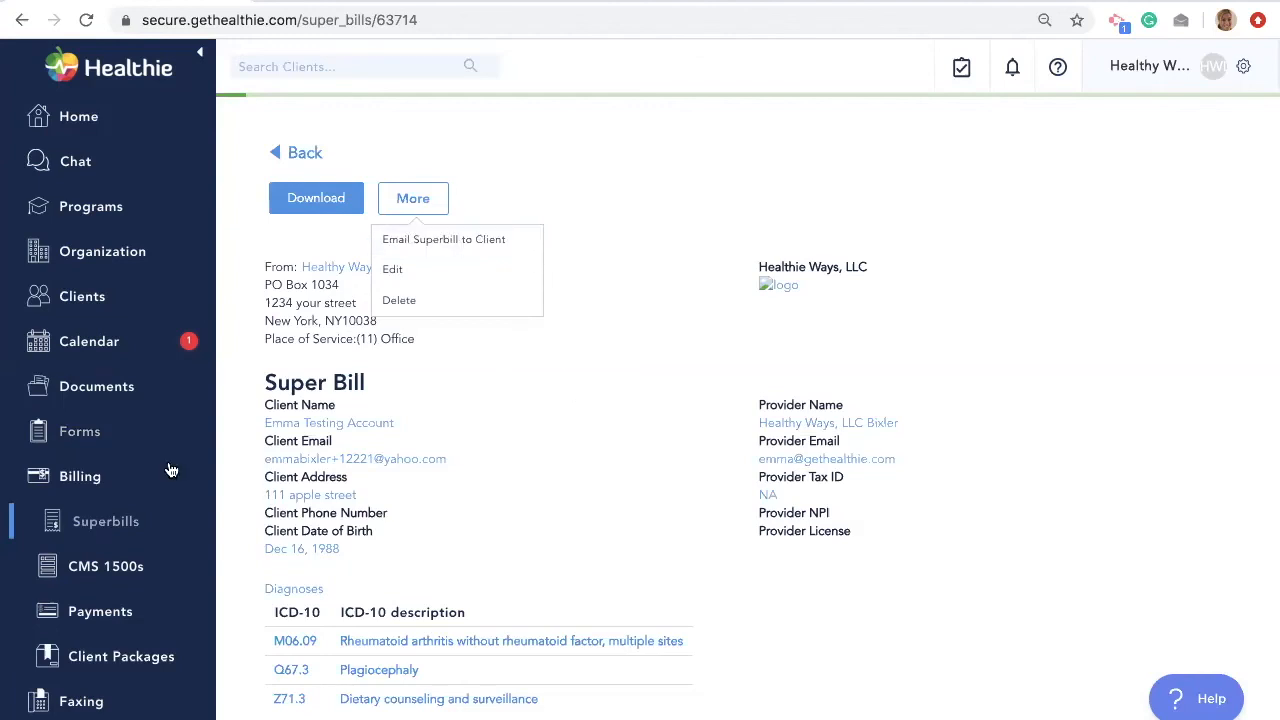
pyautogui.click(128, 574)
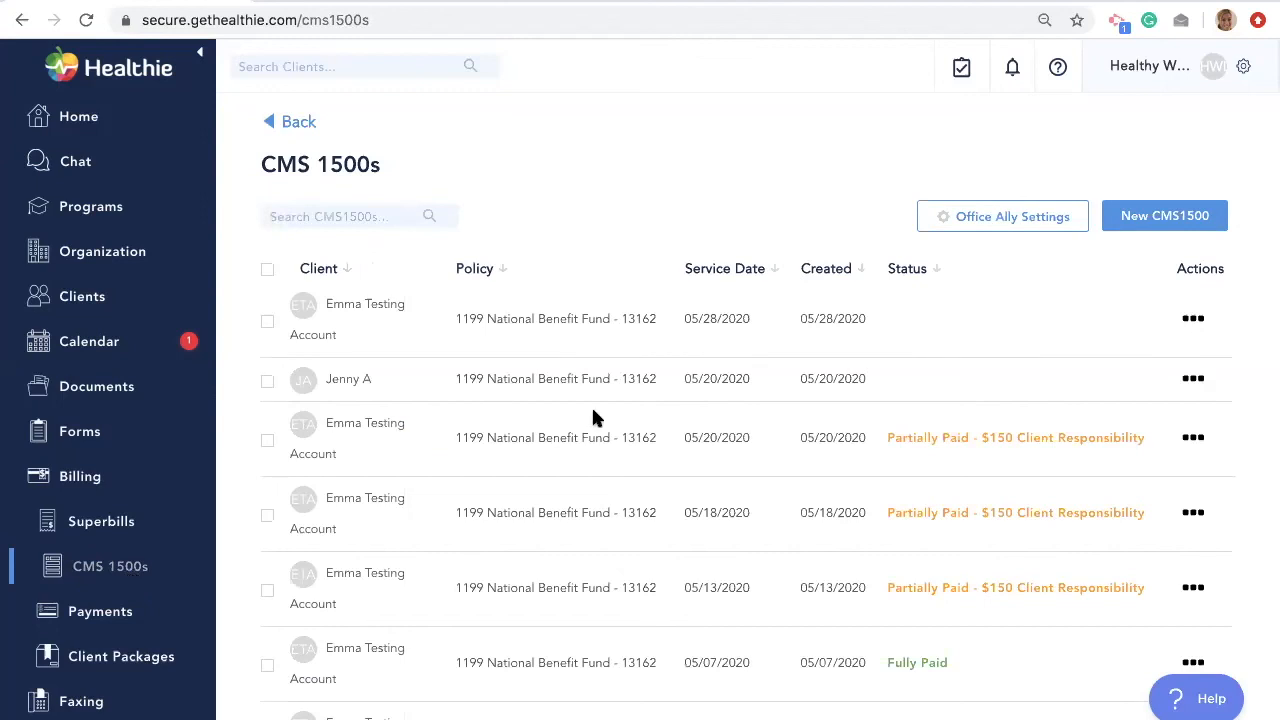
# - Start a new CMS 1500 claim and go through its sections down to the billing items
pyautogui.click(1192, 216)
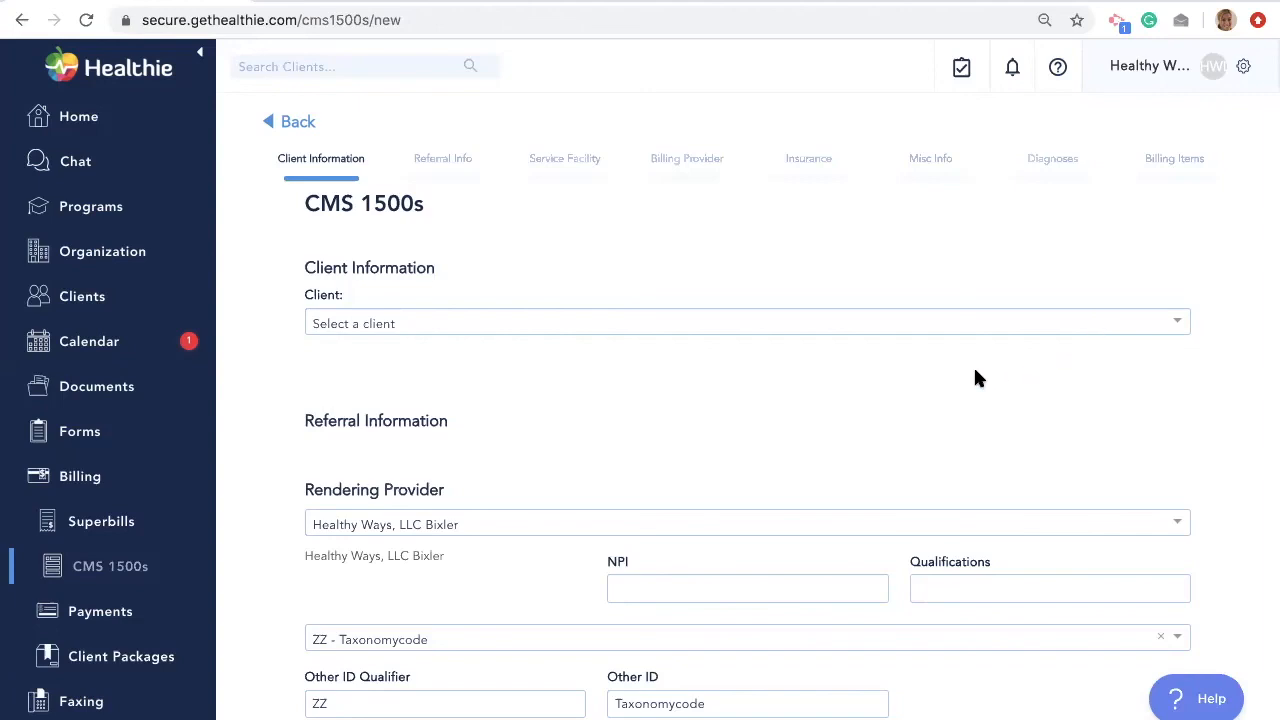
pyautogui.scroll(-1, 975, 378)
pyautogui.scroll(-1, 975, 378)
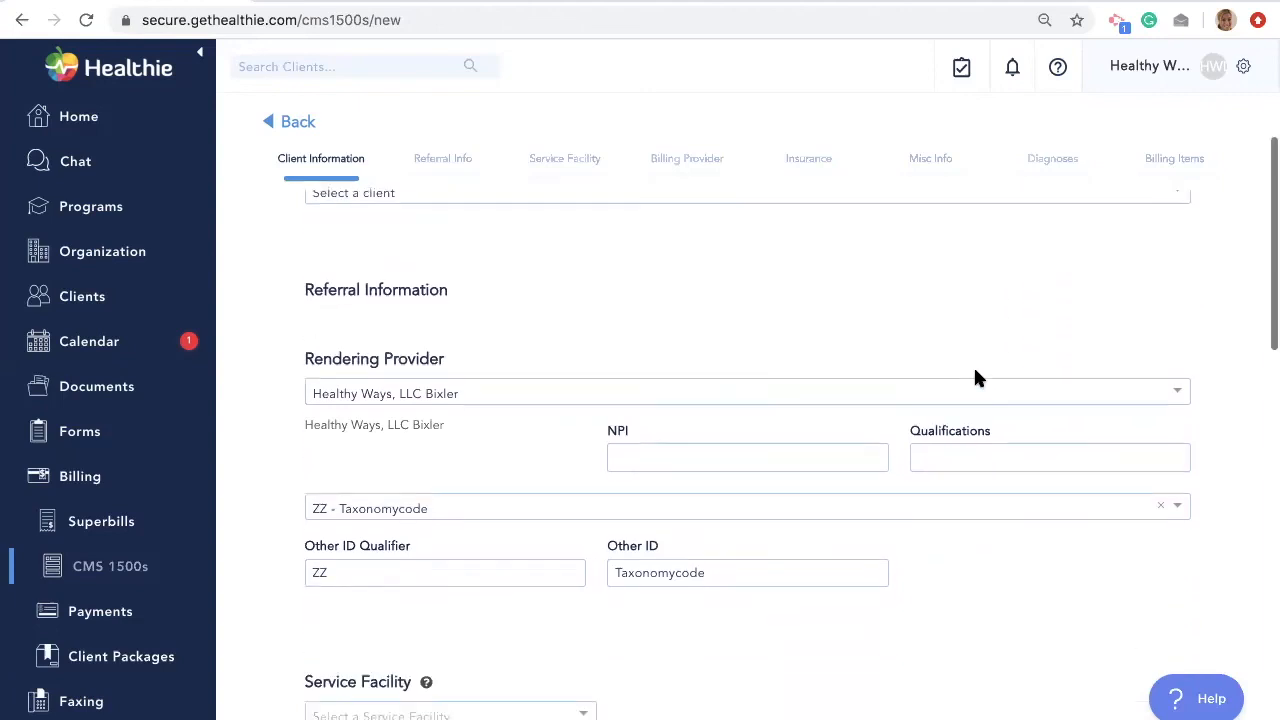
pyautogui.scroll(-2, 978, 378)
pyautogui.scroll(-2, 978, 378)
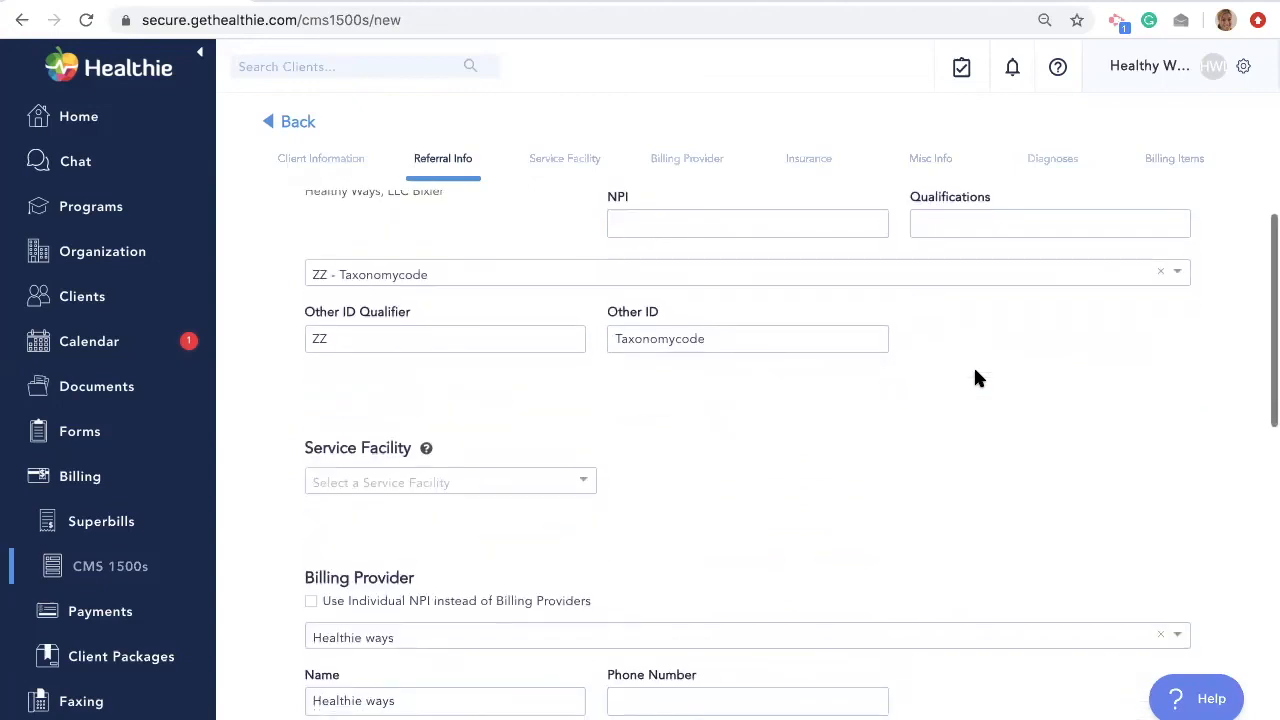
pyautogui.scroll(-1, 978, 378)
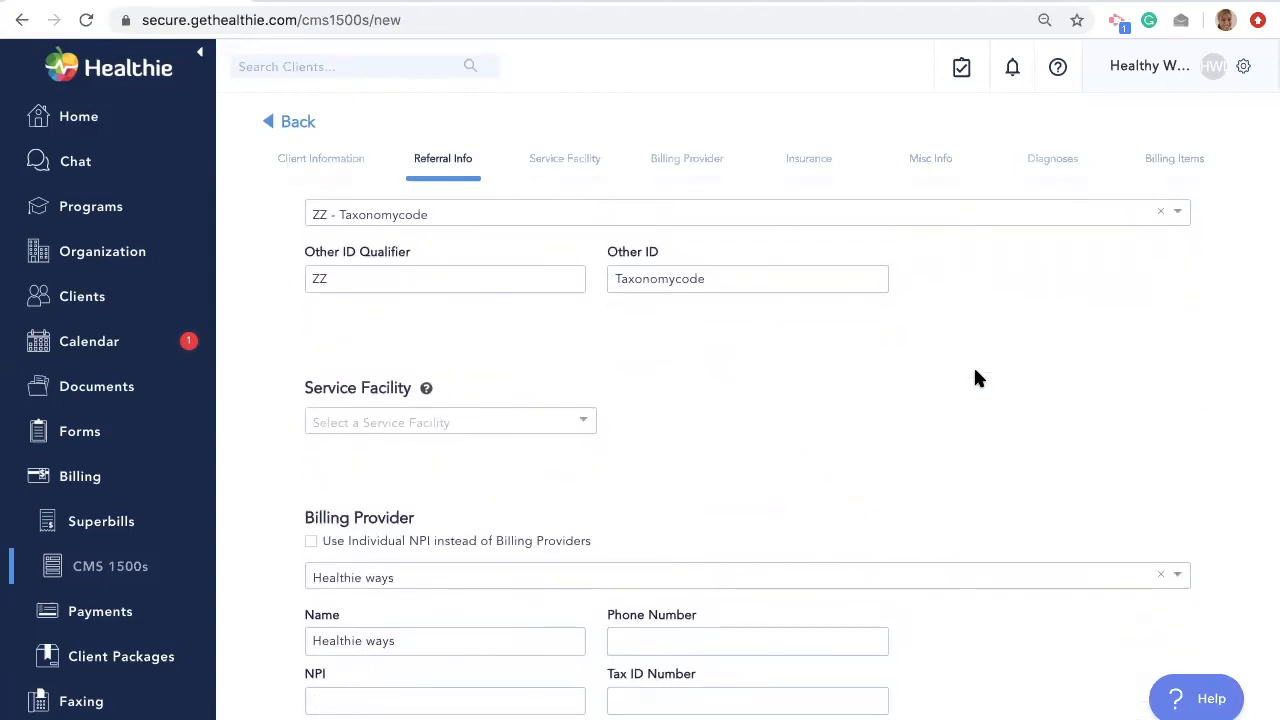
pyautogui.scroll(-1, 978, 378)
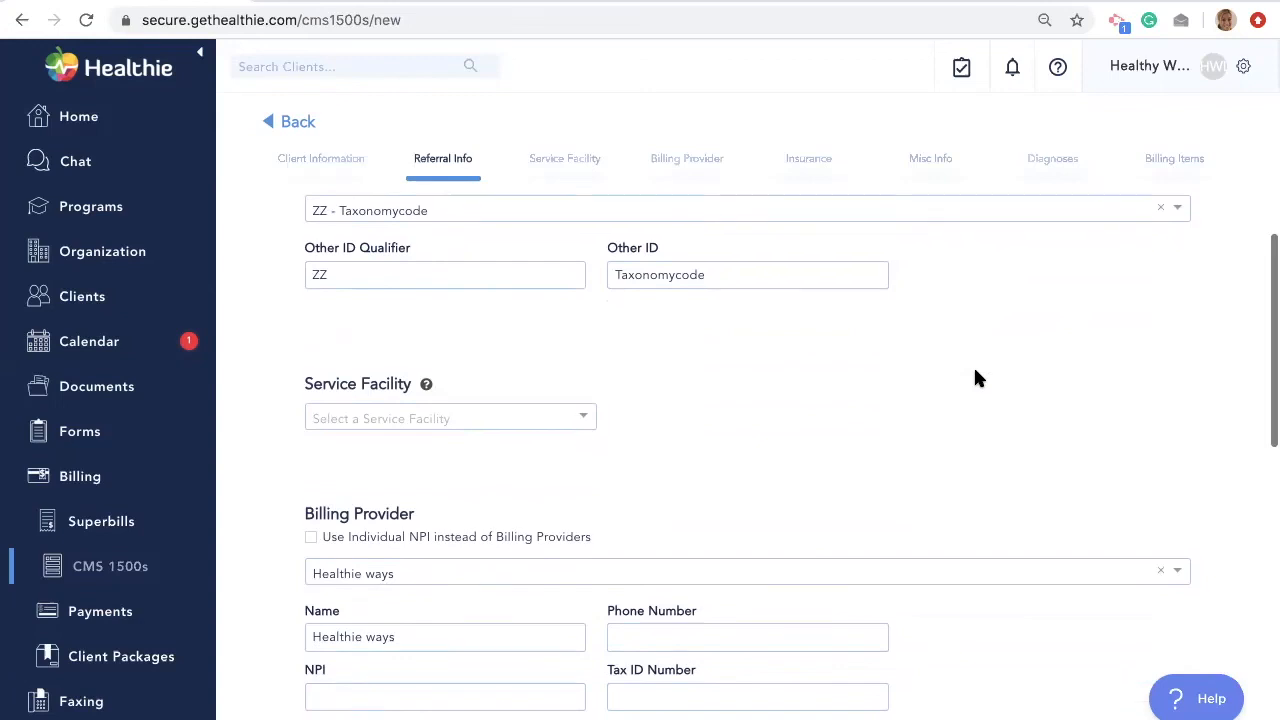
pyautogui.scroll(-1, 978, 378)
pyautogui.scroll(-1, 978, 378)
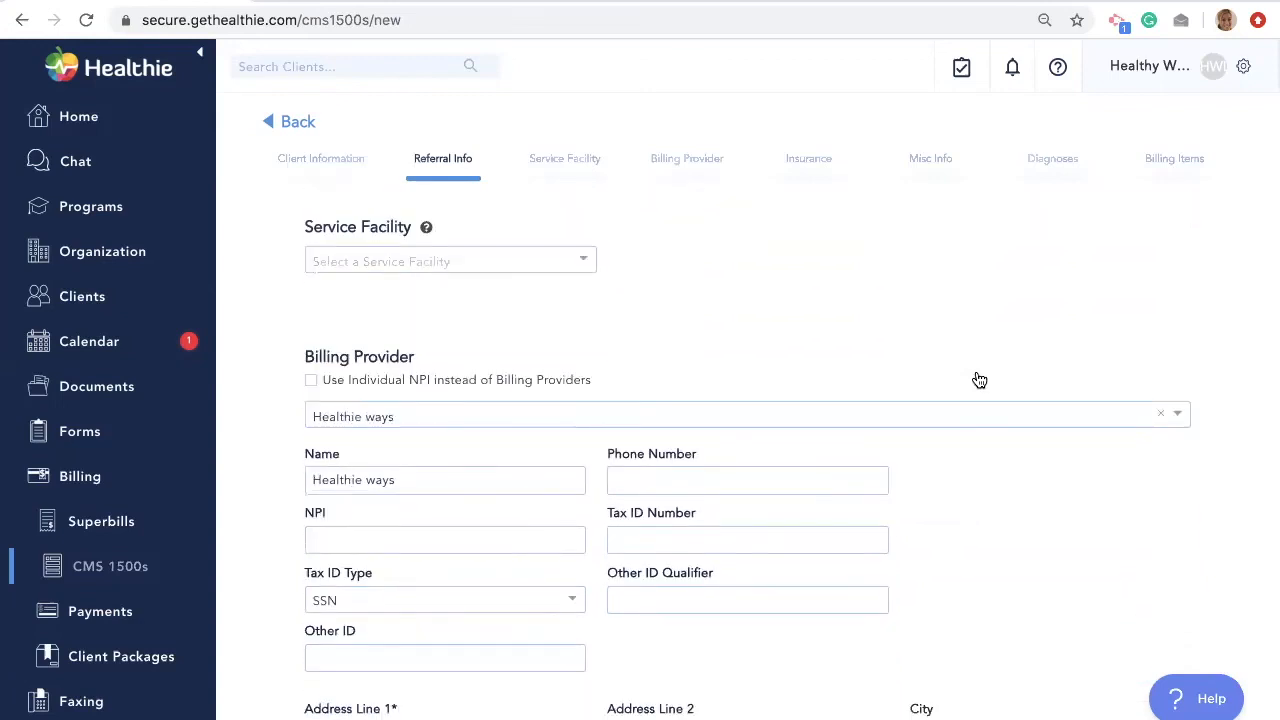
pyautogui.scroll(-4, 979, 380)
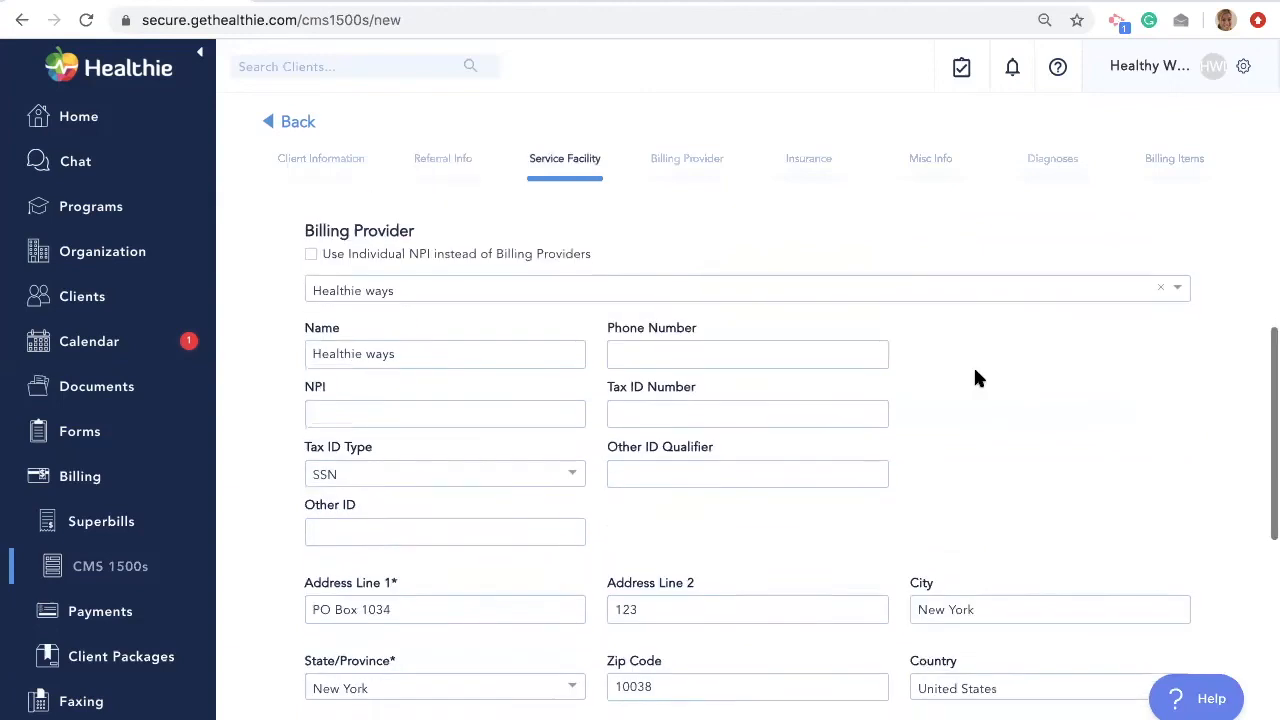
pyautogui.scroll(-1, 976, 376)
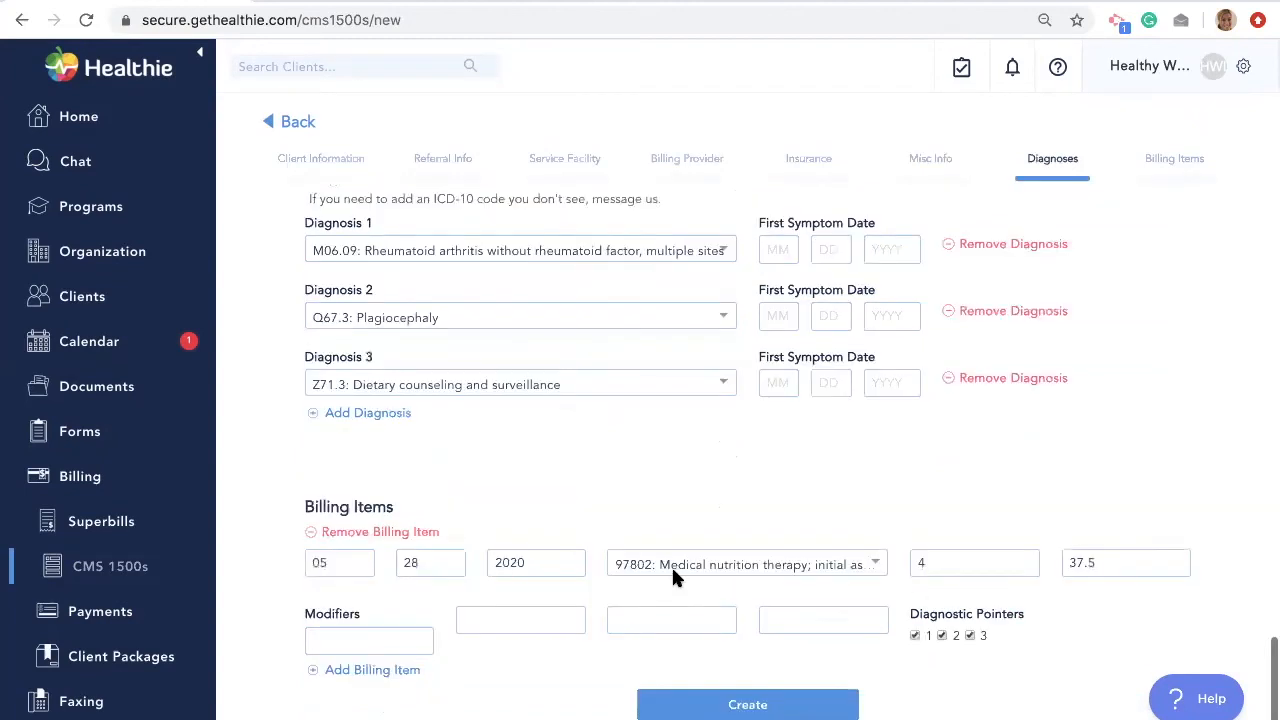
# - Keep the 97802 billing item dated 05/28/2020 for 37.5 and create the claim
pyautogui.click(672, 566)
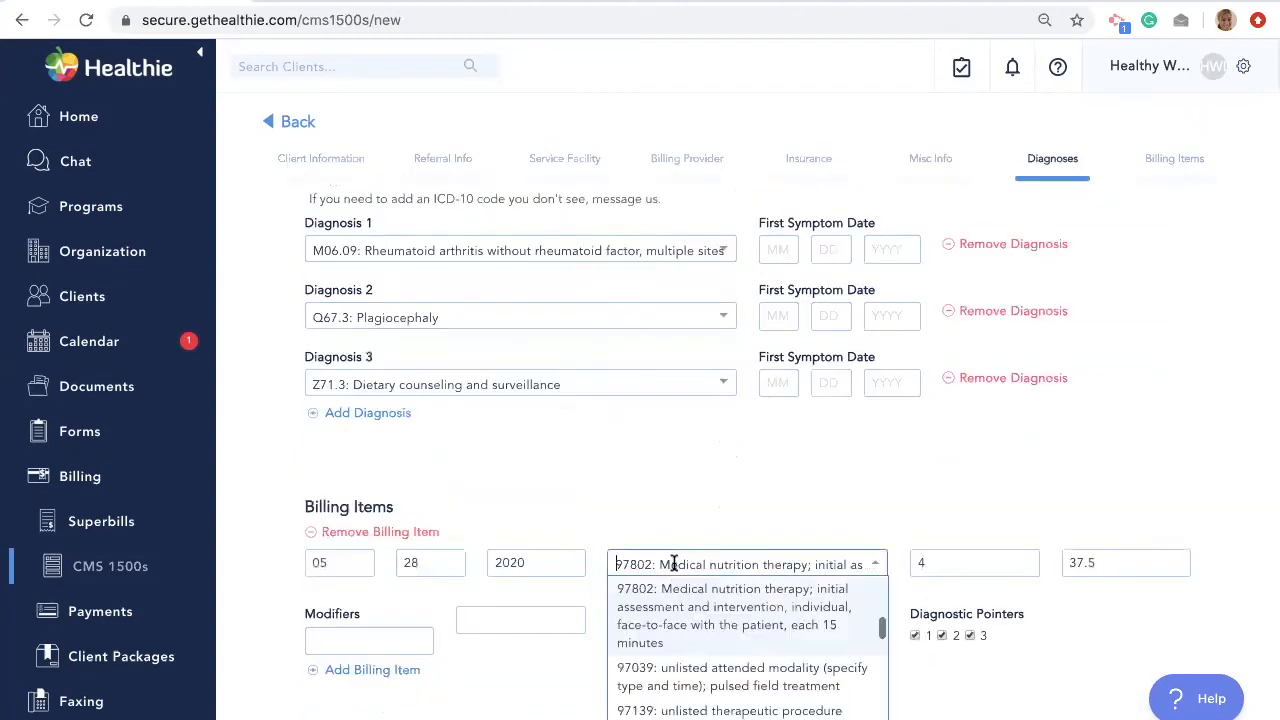
pyautogui.click(793, 419)
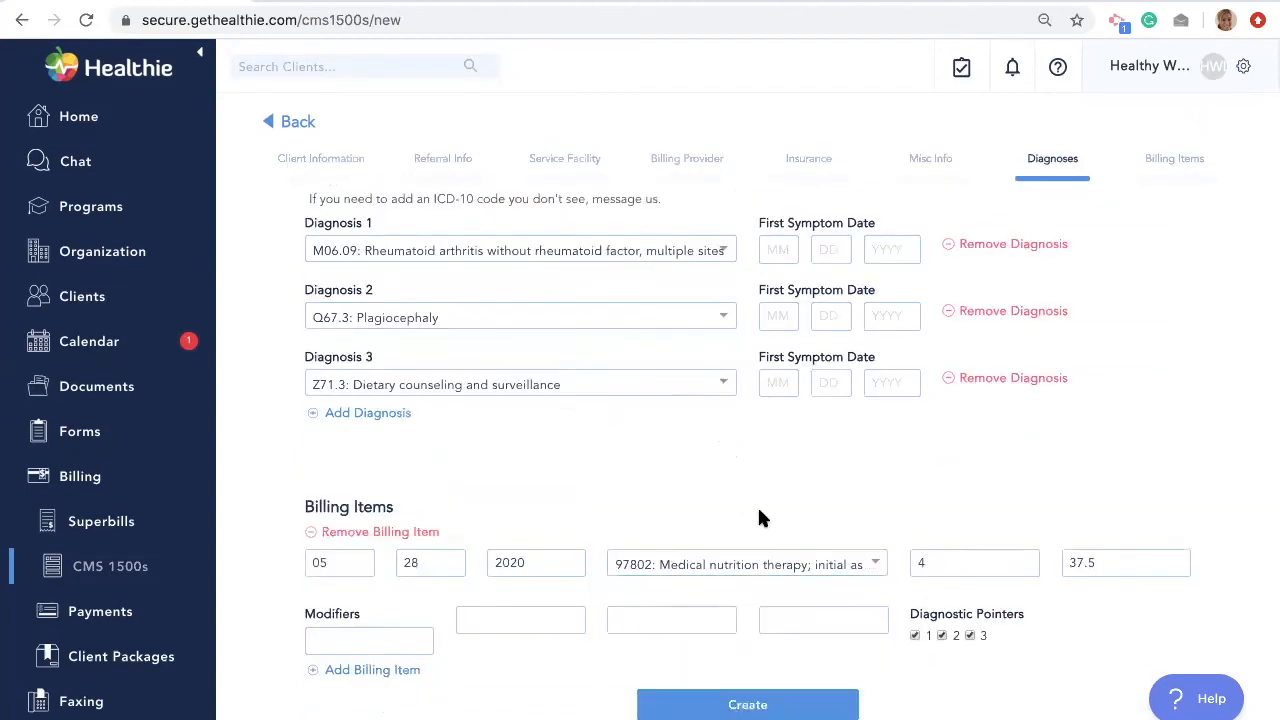
pyautogui.click(724, 694)
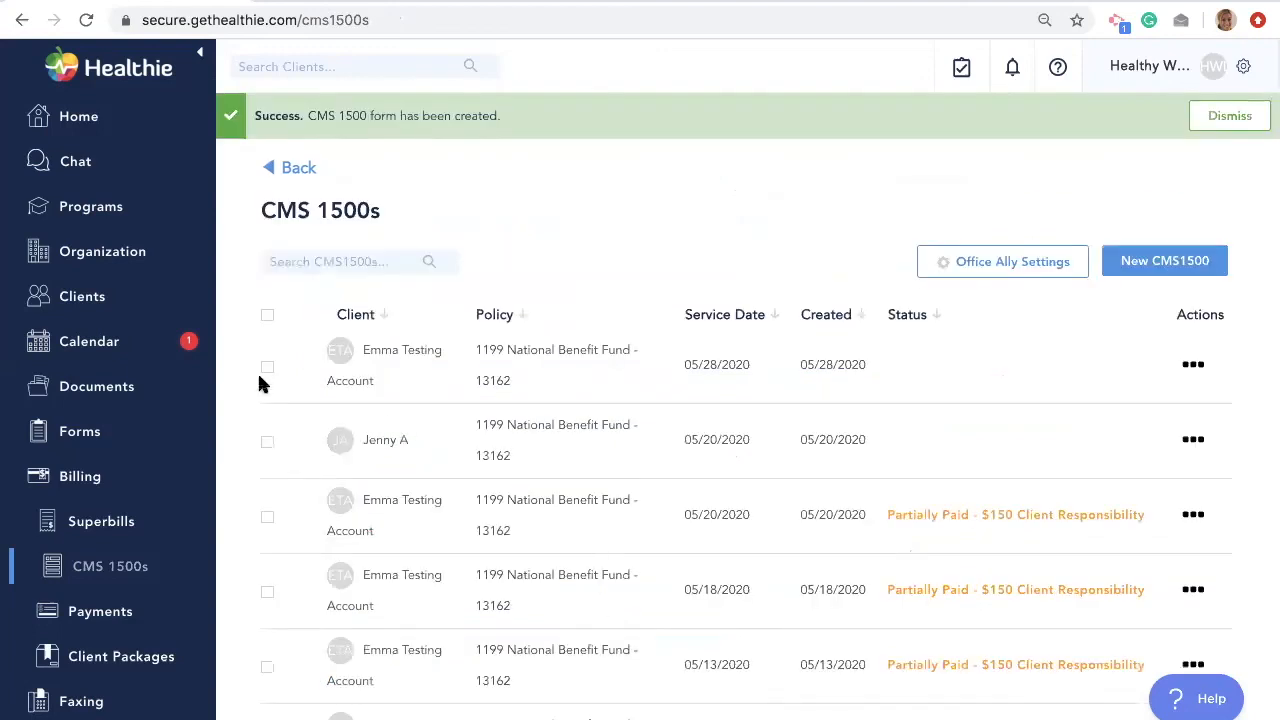
# - Select the two new 05/28/2020 claims, then open the Add Client form on the clients list
pyautogui.click(266, 366)
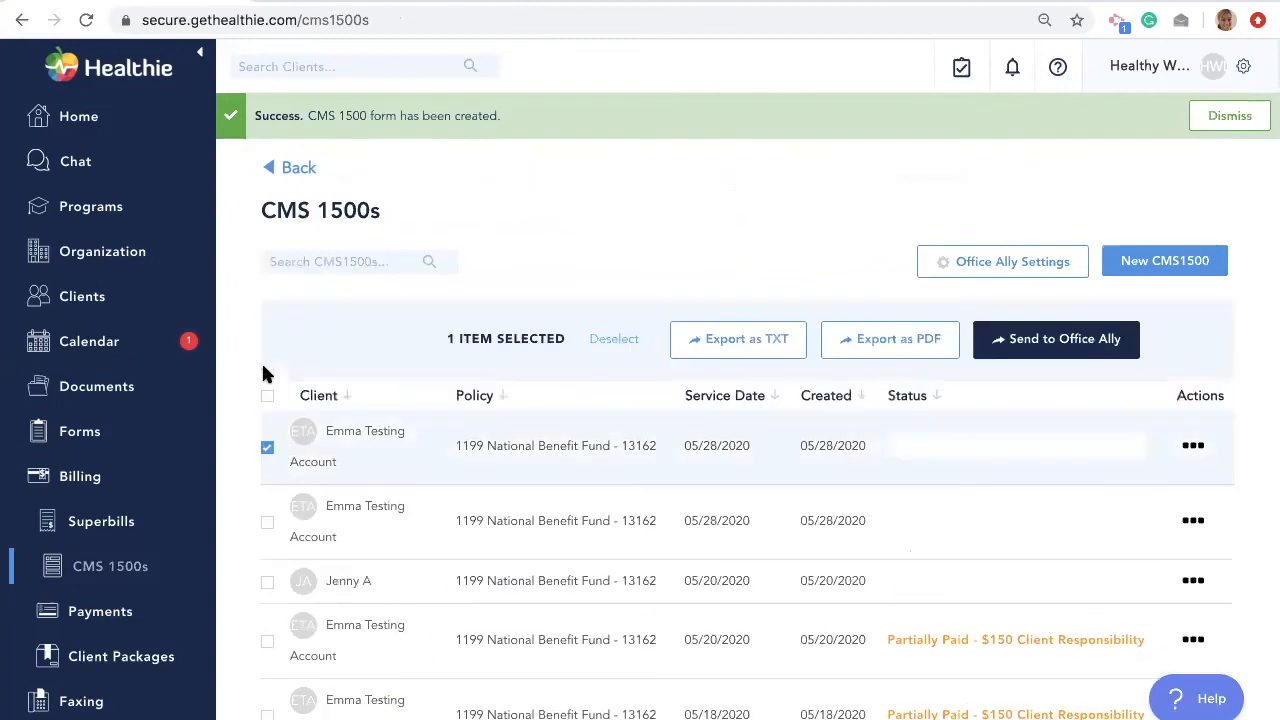
pyautogui.click(266, 522)
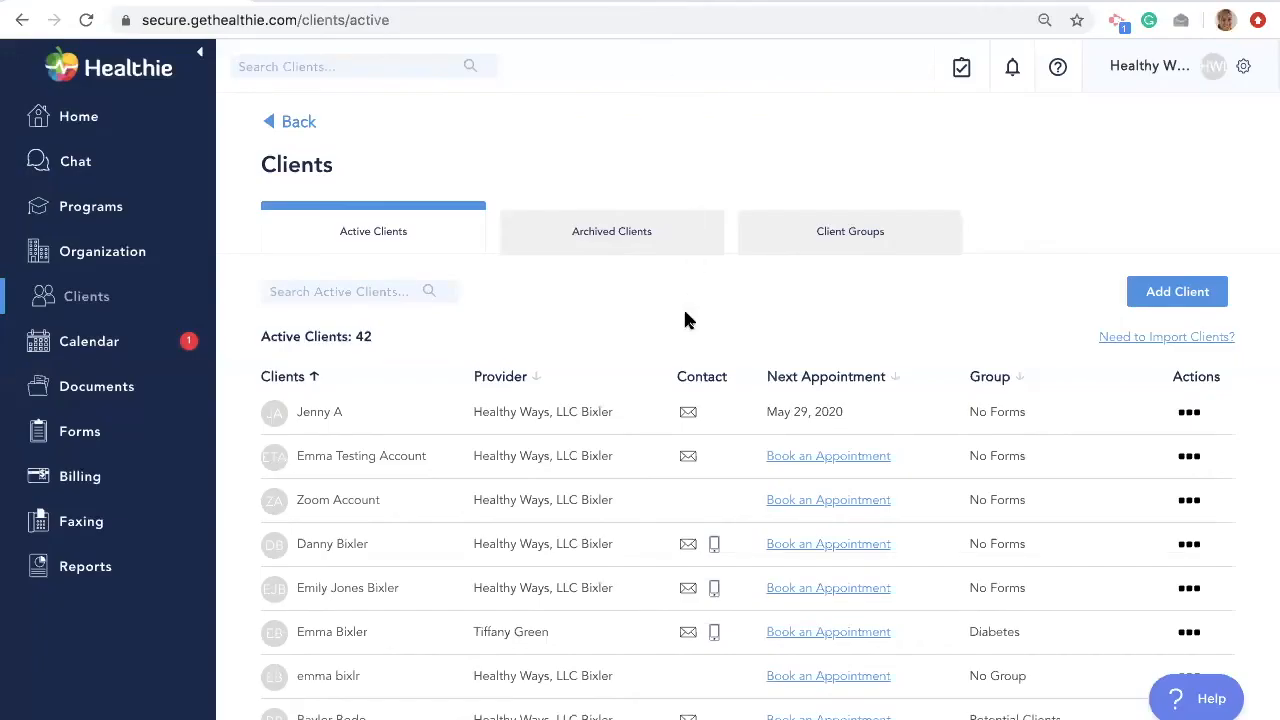
pyautogui.click(1184, 290)
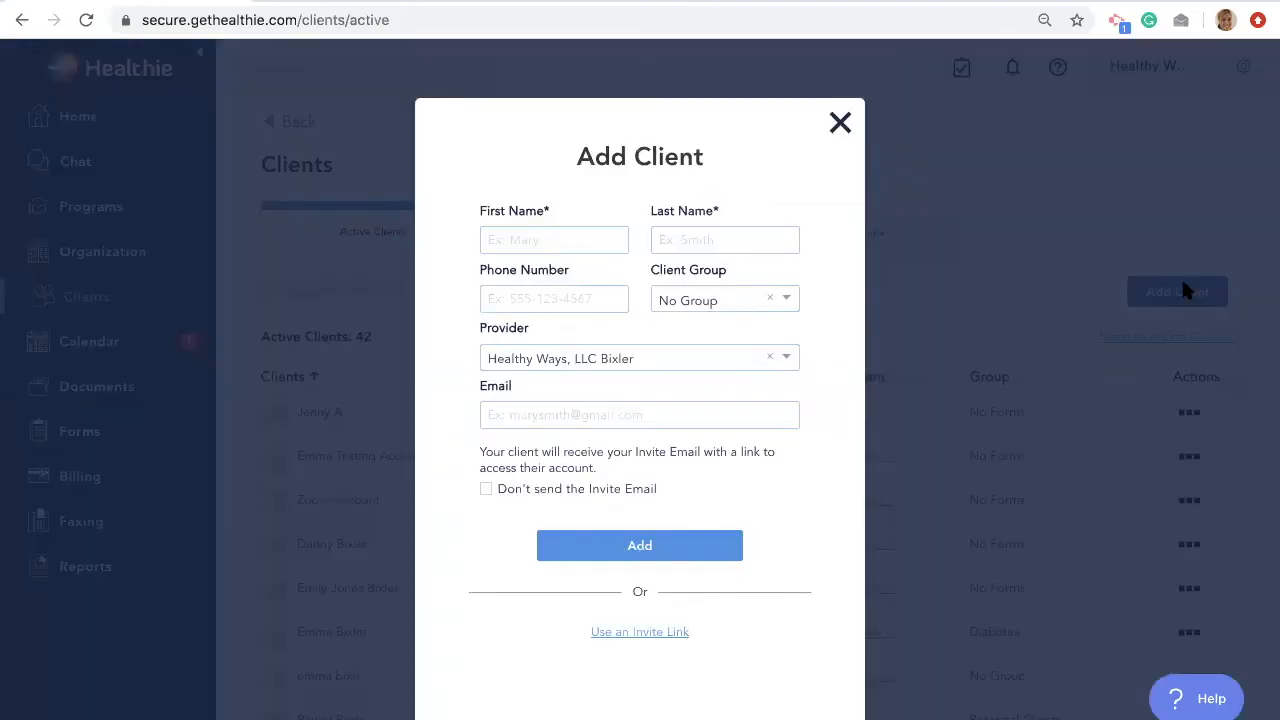